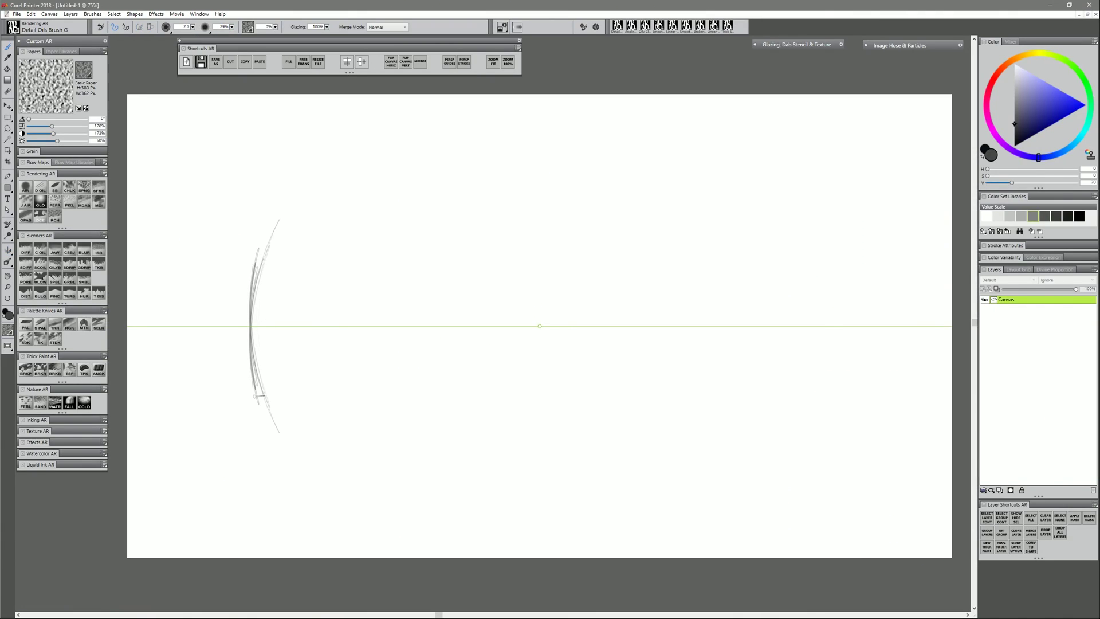
# - Sketch the rounded tip and the two corners of the wide end, mirrored across the horizontal centre line
pyautogui.press('v')
pyautogui.click(812, 298)
pyautogui.click(764, 256)
pyautogui.moveTo(309, 181); pyautogui.dragTo(303, 172)
pyautogui.moveTo(260, 263)
pyautogui.mouseDown()
pyautogui.moveTo(292, 189)
pyautogui.moveTo(350, 183)
pyautogui.mouseUp()
pyautogui.moveTo(733, 254); pyautogui.dragTo(813, 302)
pyautogui.moveTo(696, 246); pyautogui.dragTo(773, 258)
pyautogui.press('n')
pyautogui.moveTo(269, 253)
pyautogui.mouseDown()
pyautogui.moveTo(283, 210)
pyautogui.moveTo(372, 175)
pyautogui.mouseUp()
pyautogui.press('b')
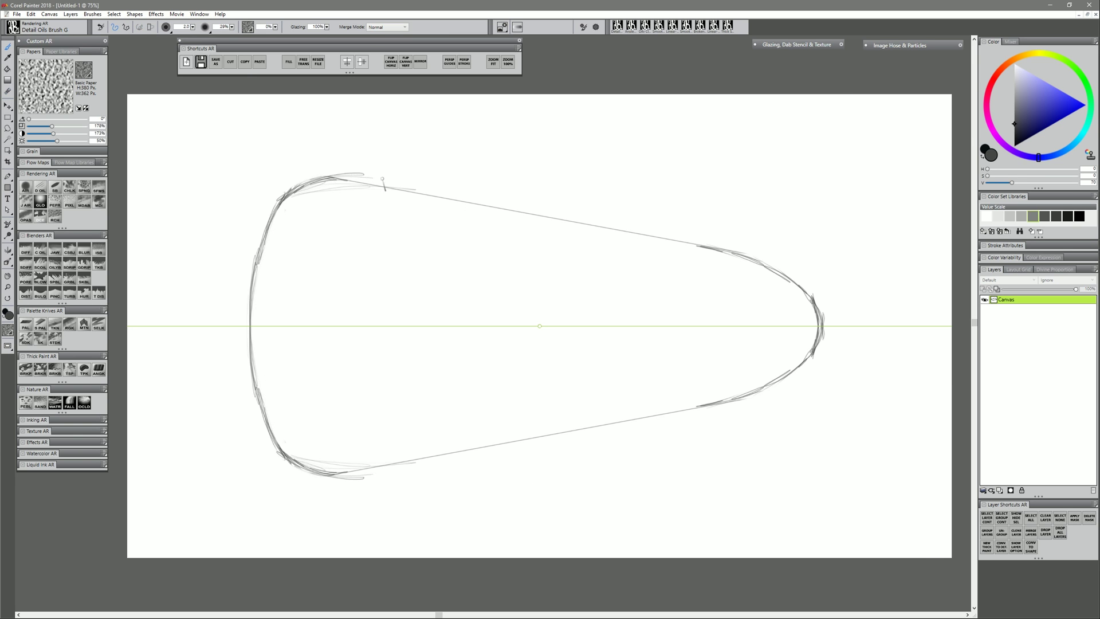
pyautogui.hotkey('ctrl', 'z')
# - Rotate the canvas diagonally and sketch the long sides joining the wide end to the tip
pyautogui.click(8, 298)
pyautogui.moveTo(363, 241)
pyautogui.mouseDown()
pyautogui.moveTo(353, 385)
pyautogui.moveTo(380, 422)
pyautogui.mouseUp()
pyautogui.press('b')
pyautogui.moveTo(279, 396); pyautogui.dragTo(331, 311)
pyautogui.moveTo(327, 328); pyautogui.dragTo(473, 174)
pyautogui.moveTo(475, 171); pyautogui.dragTo(610, 59)
pyautogui.moveTo(416, 227); pyautogui.dragTo(289, 368)
# - Erase the mirrored long sides and the corners of the wide end, keeping the tip and the end arc
pyautogui.press('n')
pyautogui.moveTo(272, 407); pyautogui.dragTo(330, 311)
pyautogui.moveTo(268, 418); pyautogui.dragTo(282, 376)
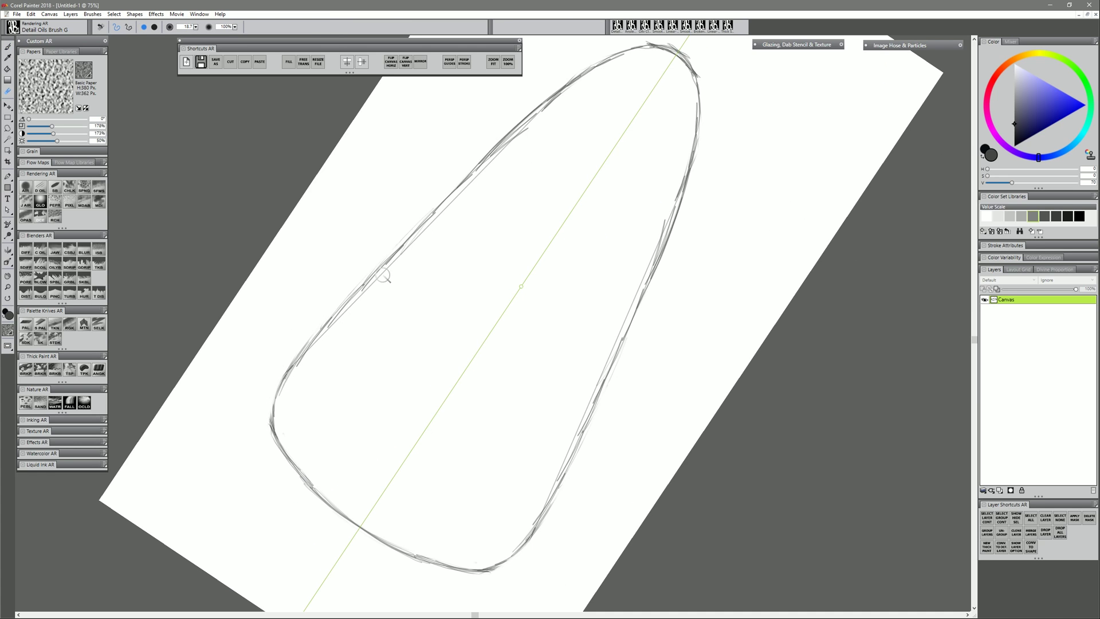
pyautogui.moveTo(412, 244); pyautogui.dragTo(529, 131)
pyautogui.moveTo(376, 286); pyautogui.dragTo(531, 119)
pyautogui.moveTo(294, 367); pyautogui.dragTo(398, 252)
pyautogui.moveTo(273, 412); pyautogui.dragTo(485, 160)
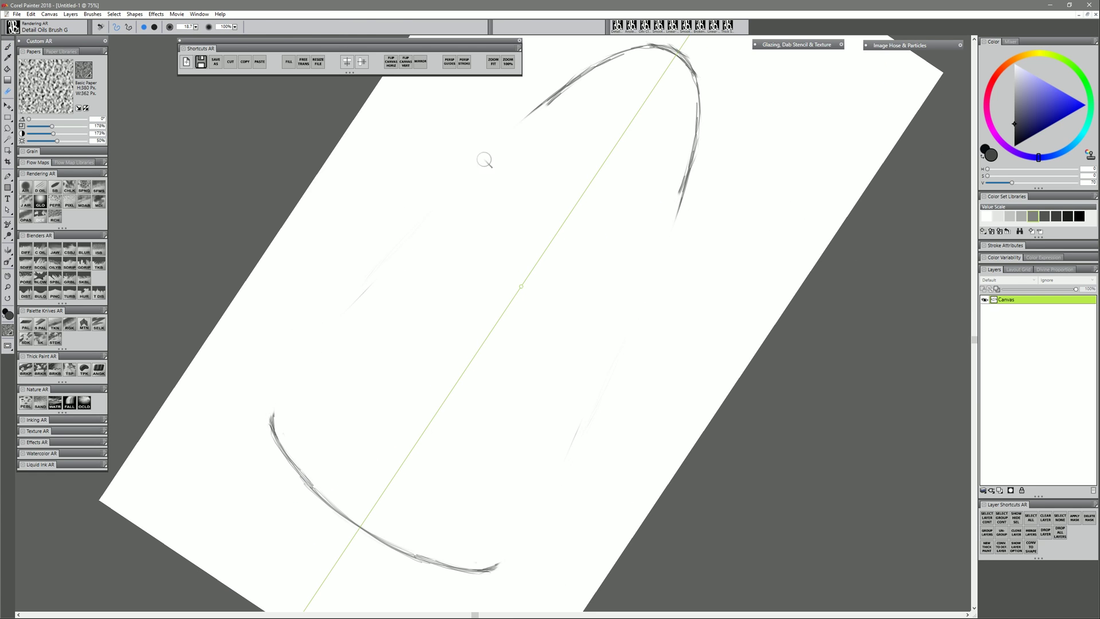
# - Redraw the corners and long sides as smooth, slightly outward-curving strokes up to the tip
pyautogui.press('b')
pyautogui.moveTo(273, 421); pyautogui.dragTo(317, 333)
pyautogui.moveTo(272, 433)
pyautogui.mouseDown()
pyautogui.moveTo(296, 359)
pyautogui.moveTo(329, 313)
pyautogui.mouseUp()
pyautogui.moveTo(323, 326); pyautogui.dragTo(557, 94)
pyautogui.moveTo(350, 282); pyautogui.dragTo(523, 119)
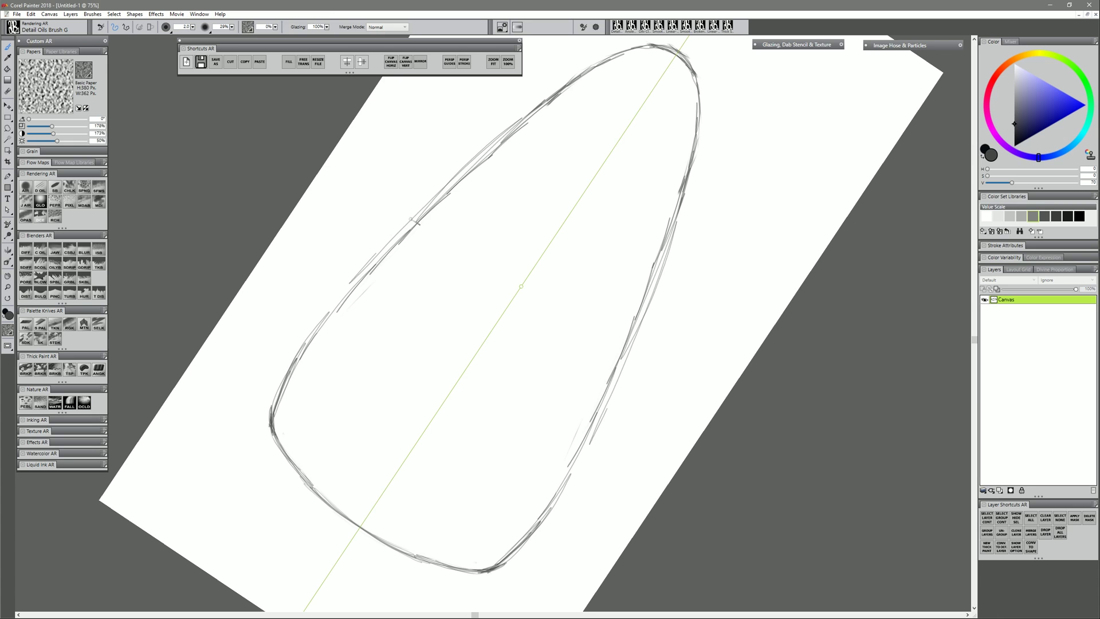
pyautogui.moveTo(297, 371); pyautogui.dragTo(420, 212)
pyautogui.moveTo(417, 222); pyautogui.dragTo(552, 101)
# - Erase stray lines along the long sides, reinforce the corners of the wide end, and reset the canvas rotation
pyautogui.press('n')
pyautogui.moveTo(511, 135); pyautogui.dragTo(367, 275)
pyautogui.press('b')
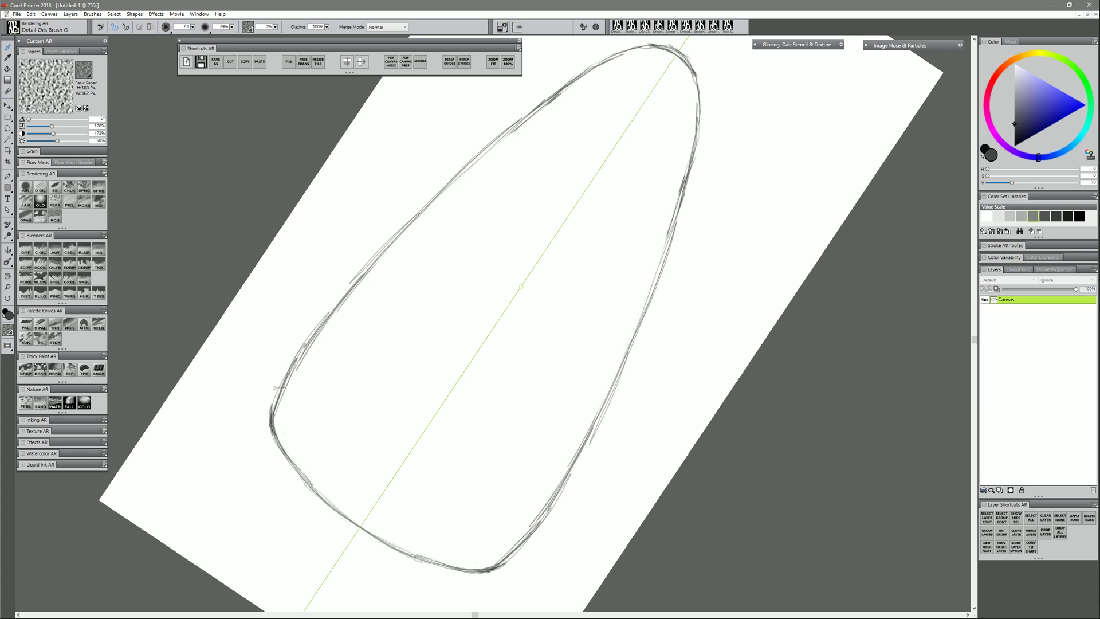
pyautogui.moveTo(276, 389); pyautogui.dragTo(286, 453)
pyautogui.moveTo(273, 422); pyautogui.dragTo(294, 361)
pyautogui.press('n')
pyautogui.doubleClick(8, 298)
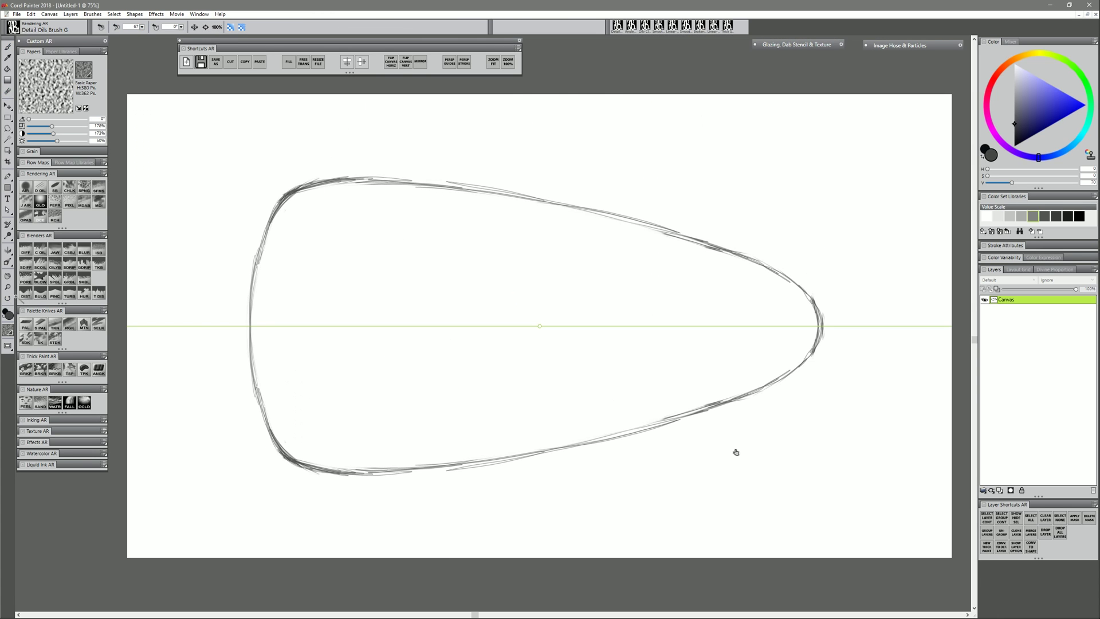
# - Tidy the long sides near the wide end by restating the line and erasing the doubled strokes
pyautogui.moveTo(424, 187)
pyautogui.mouseDown()
pyautogui.moveTo(494, 182)
pyautogui.moveTo(550, 198)
pyautogui.mouseUp()
pyautogui.click(493, 182)
pyautogui.press('n')
pyautogui.hotkey('ctrl', 'z')
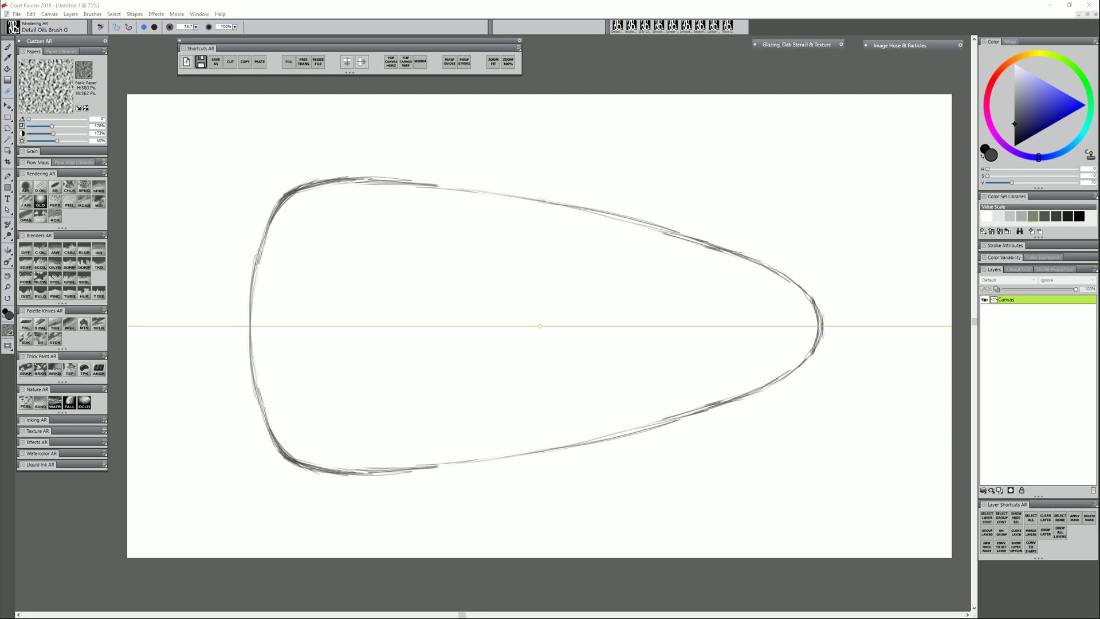
# - Cut the whole drawing from the canvas and paste it in place on a new layer
pyautogui.click(1007, 381)
pyautogui.hotkey('ctrl', 'a')
pyautogui.hotkey('ctrl', 'x')
pyautogui.hotkey('ctrl', 'shift', 'v')
# - Set the new layer's blending to Multiply and rename it "sketch"
pyautogui.click(1010, 280)
pyautogui.click(995, 380)
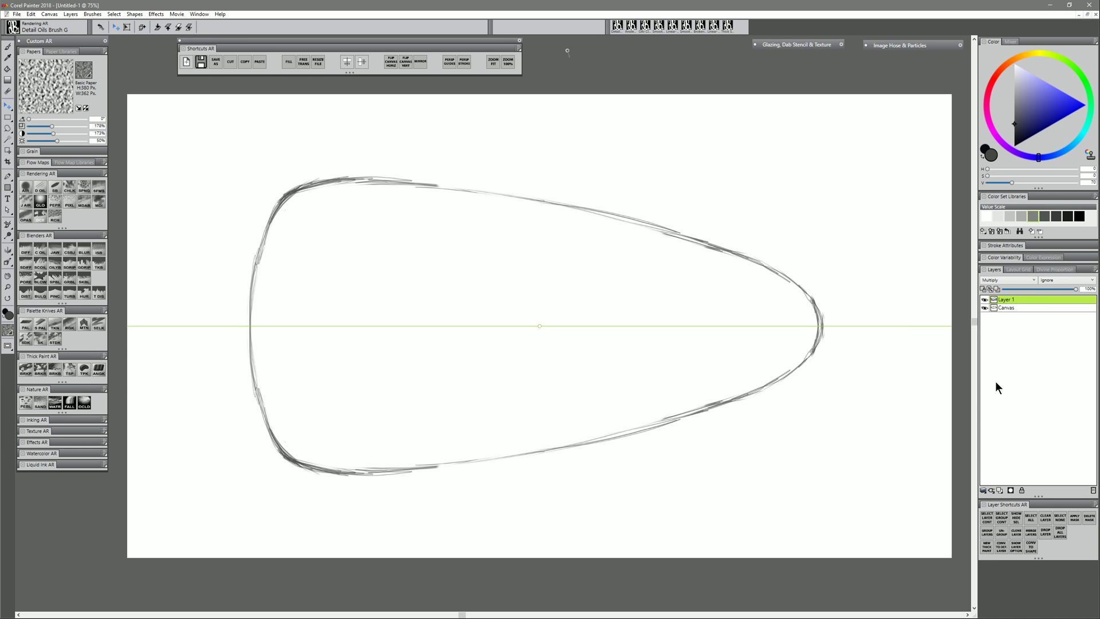
pyautogui.write('sketch')
pyautogui.press('Return')
# - Turn off mirror painting and sketch two vertical band divisions and a small highlight shape near the tip
pyautogui.press('b')
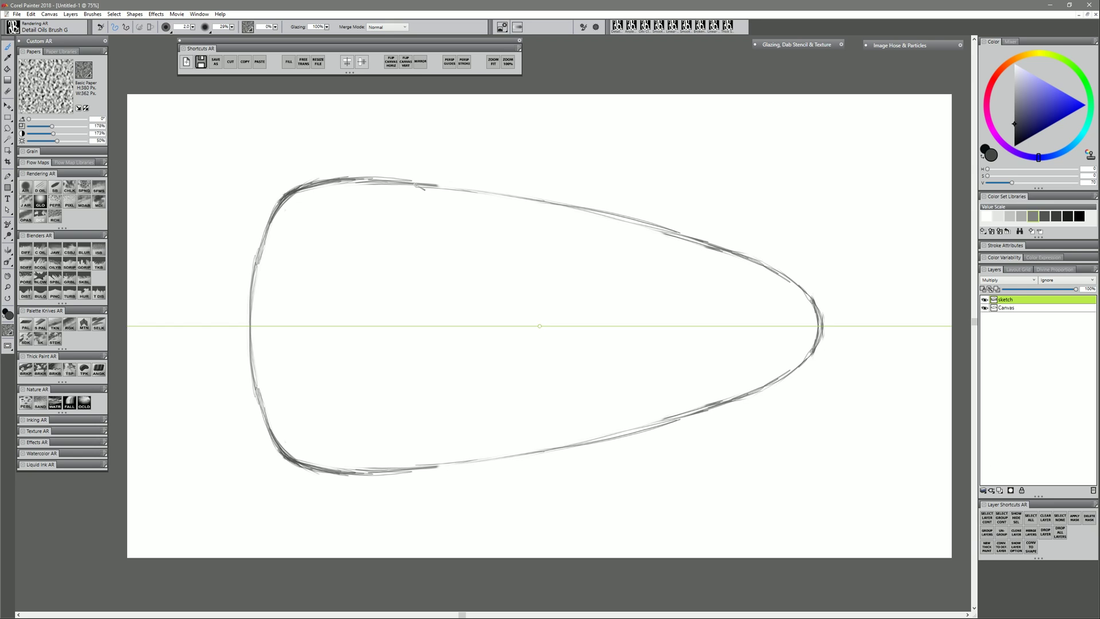
pyautogui.click(420, 61)
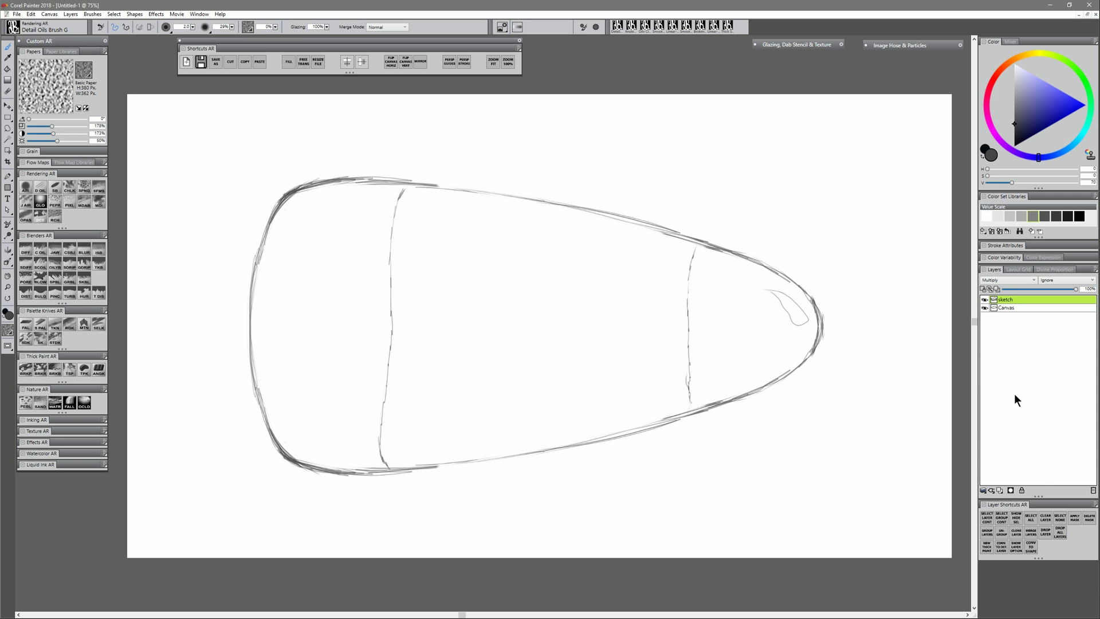
# - On a new layer, trace the outline with a thick, mirrored red-orange Smooth Scratchboard stroke and fill its interior
pyautogui.click(1001, 490)
pyautogui.press('p')
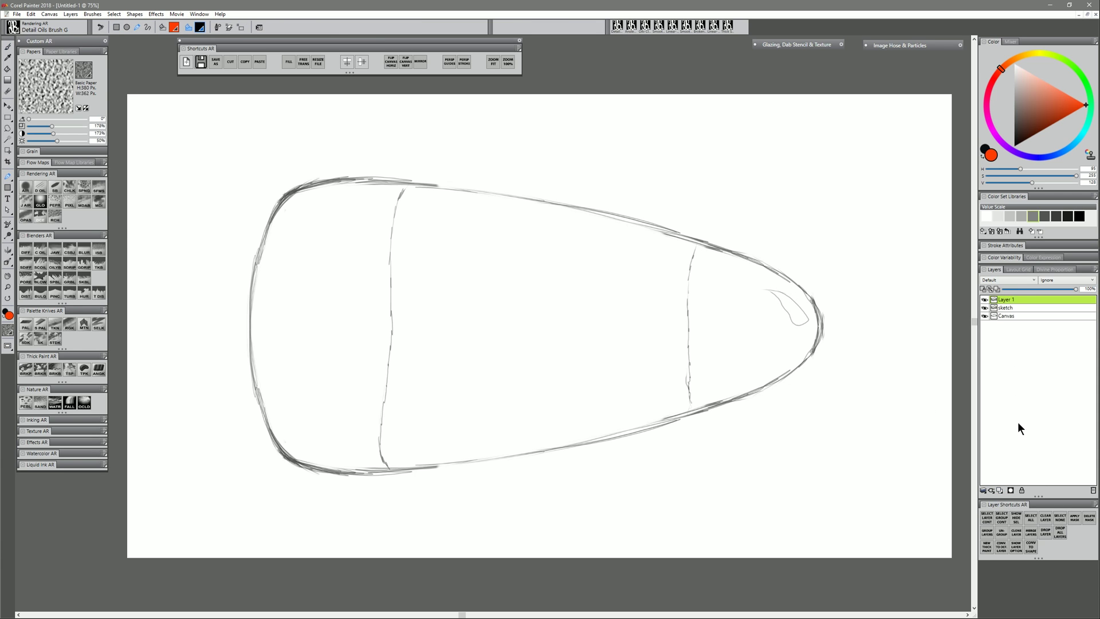
pyautogui.click(8, 250)
pyautogui.press('b')
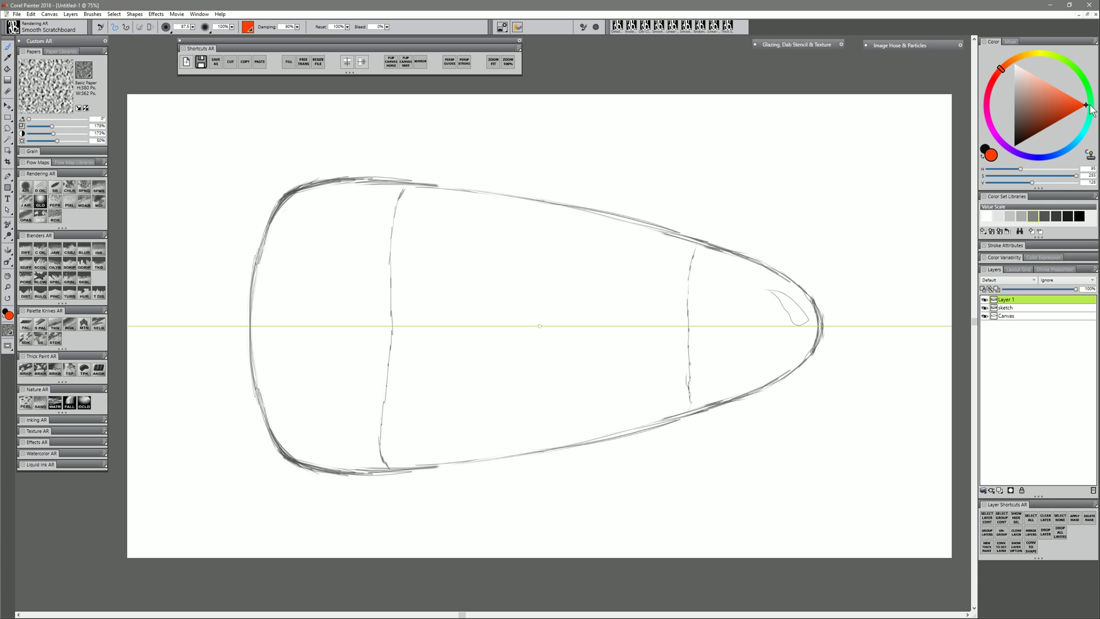
pyautogui.moveTo(256, 342)
pyautogui.mouseDown()
pyautogui.moveTo(273, 233)
pyautogui.moveTo(326, 191)
pyautogui.moveTo(451, 195)
pyautogui.moveTo(611, 221)
pyautogui.moveTo(772, 270)
pyautogui.moveTo(813, 323)
pyautogui.mouseUp()
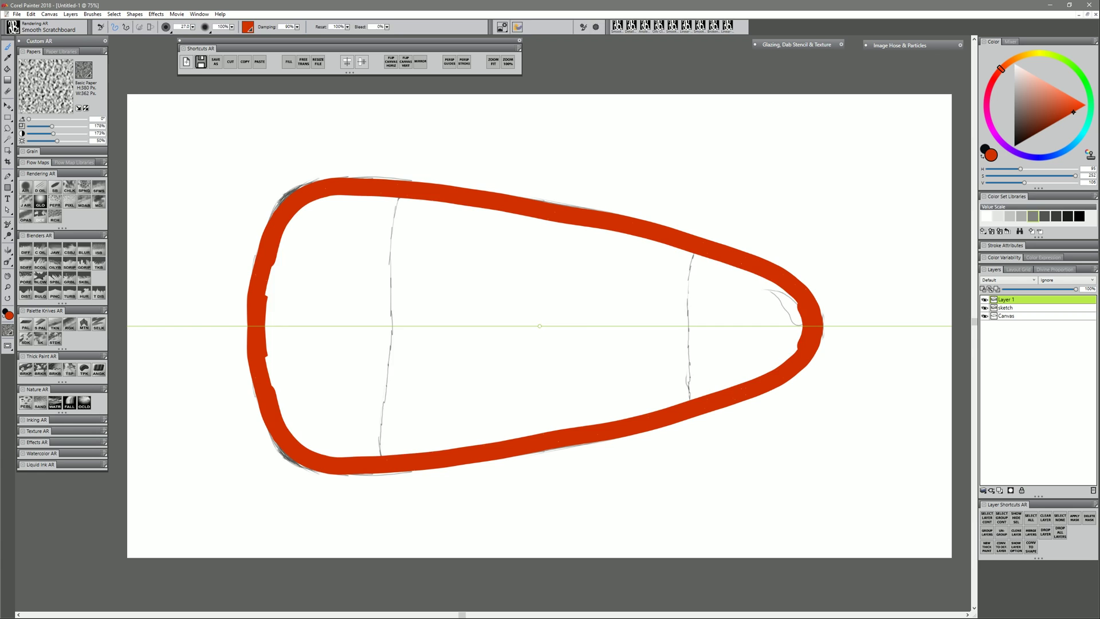
pyautogui.press('k')
pyautogui.click(633, 420)
# - Choose the Pinch AR blender, place the red layer beneath the sketch layer, and lower the sketch's opacity
pyautogui.press('b')
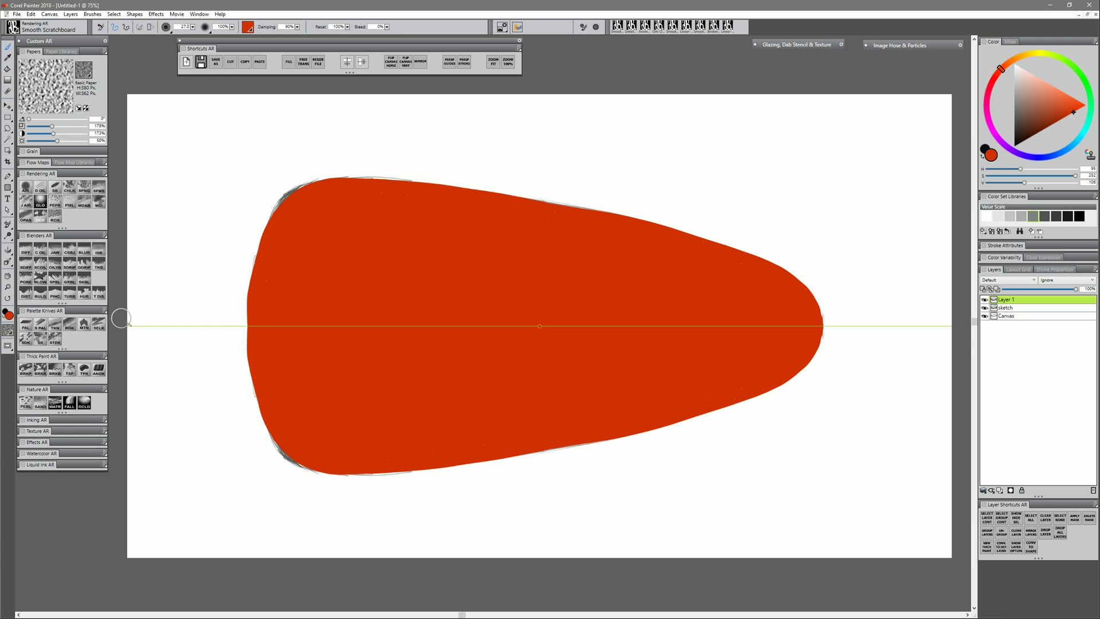
pyautogui.click(57, 298)
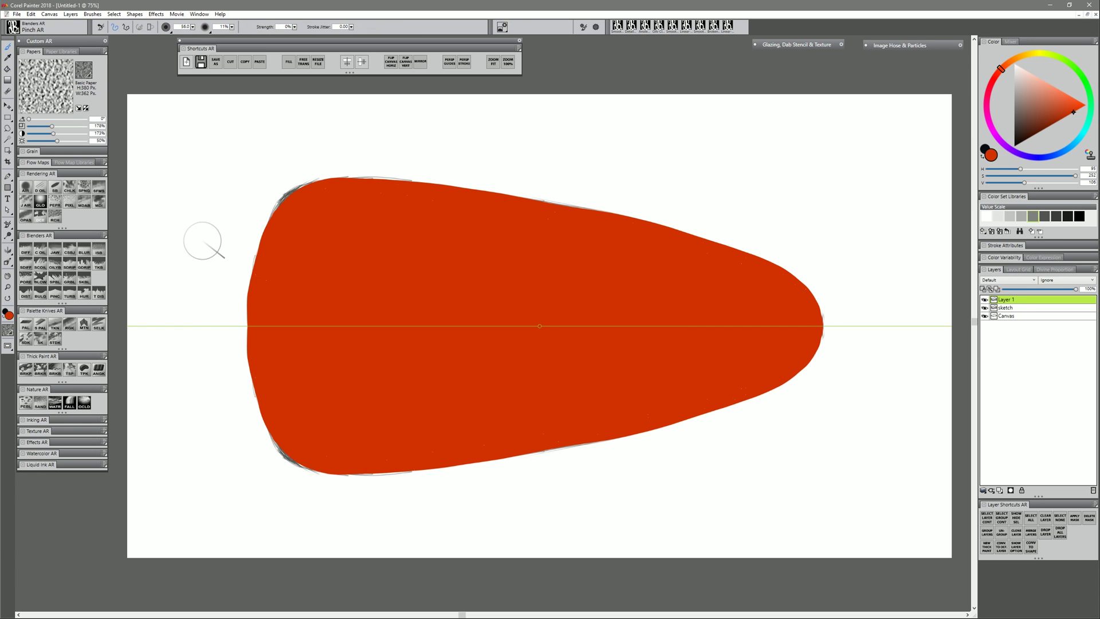
pyautogui.moveTo(1012, 299); pyautogui.dragTo(1013, 312)
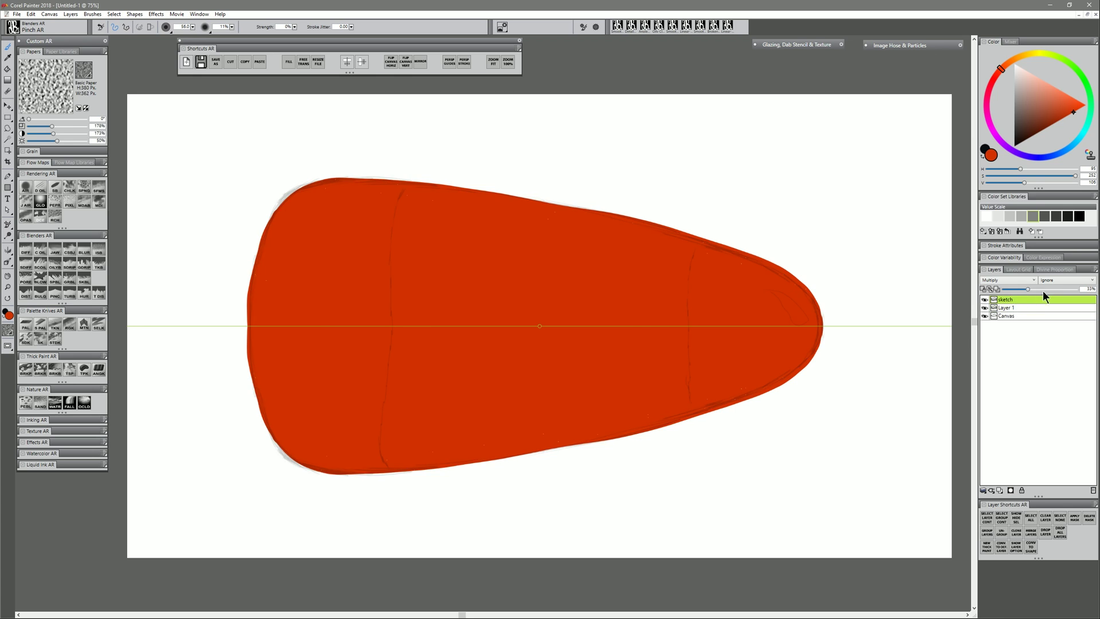
# - Push the edges of the red shape into line with the sketched outline using mirrored Pinch AR strokes
pyautogui.moveTo(258, 241)
pyautogui.mouseDown()
pyautogui.moveTo(356, 180)
pyautogui.moveTo(634, 224)
pyautogui.mouseUp()
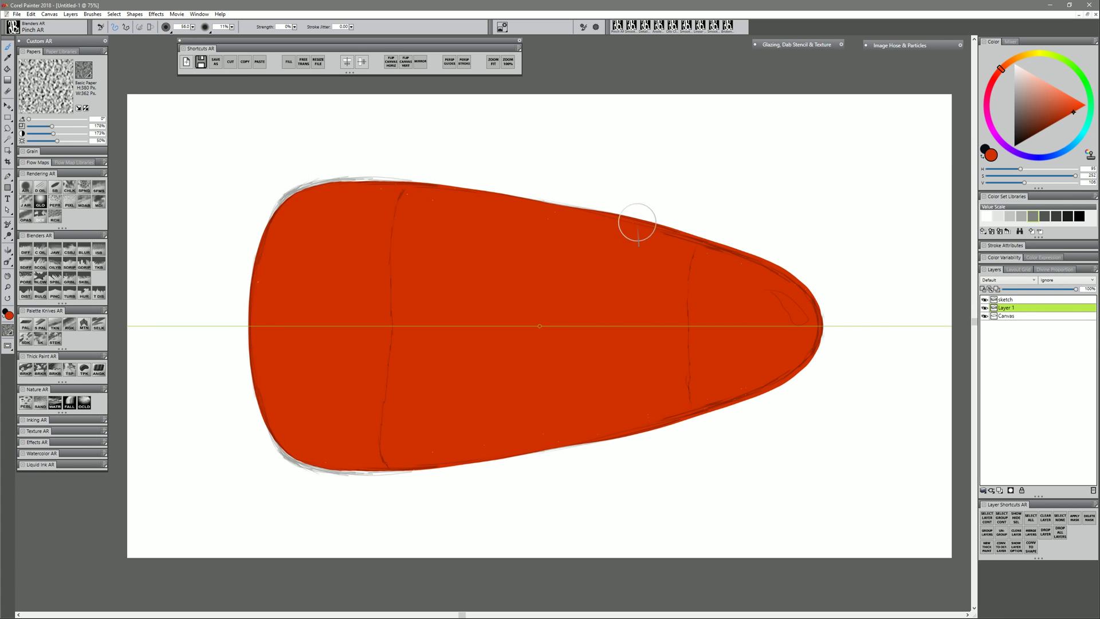
pyautogui.keyDown('shift'); pyautogui.click(765, 263); pyautogui.keyUp('shift')
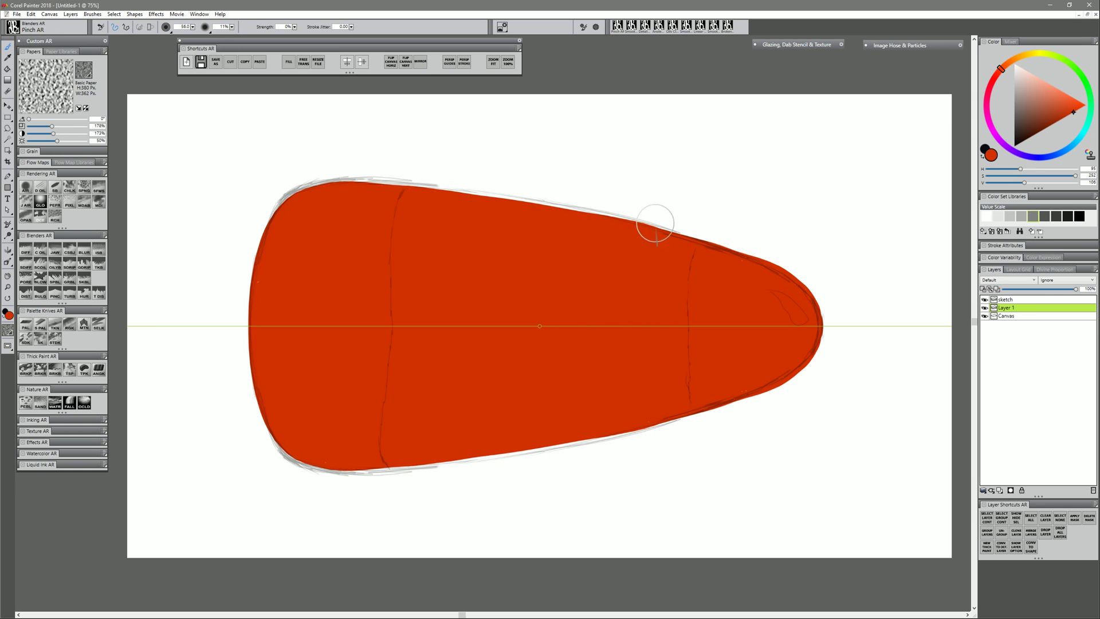
pyautogui.moveTo(331, 181)
pyautogui.mouseDown()
pyautogui.moveTo(599, 215)
pyautogui.moveTo(734, 246)
pyautogui.moveTo(802, 280)
pyautogui.moveTo(785, 274)
pyautogui.moveTo(822, 305)
pyautogui.moveTo(691, 238)
pyautogui.moveTo(821, 324)
pyautogui.mouseUp()
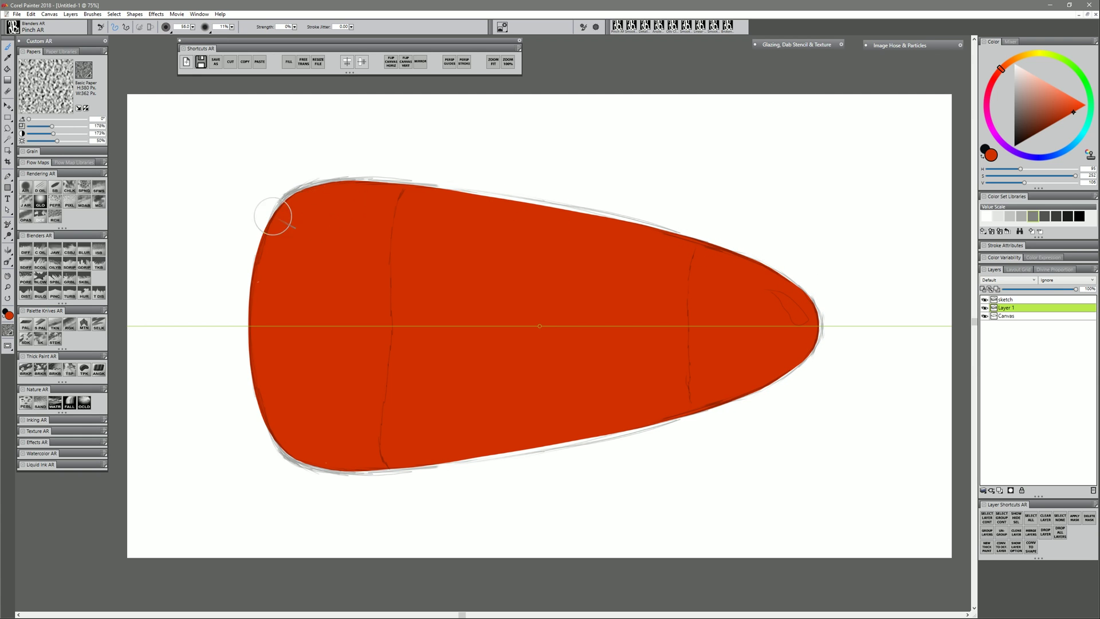
pyautogui.moveTo(299, 182)
pyautogui.mouseDown()
pyautogui.moveTo(338, 177)
pyautogui.moveTo(309, 181)
pyautogui.moveTo(249, 305)
pyautogui.mouseUp()
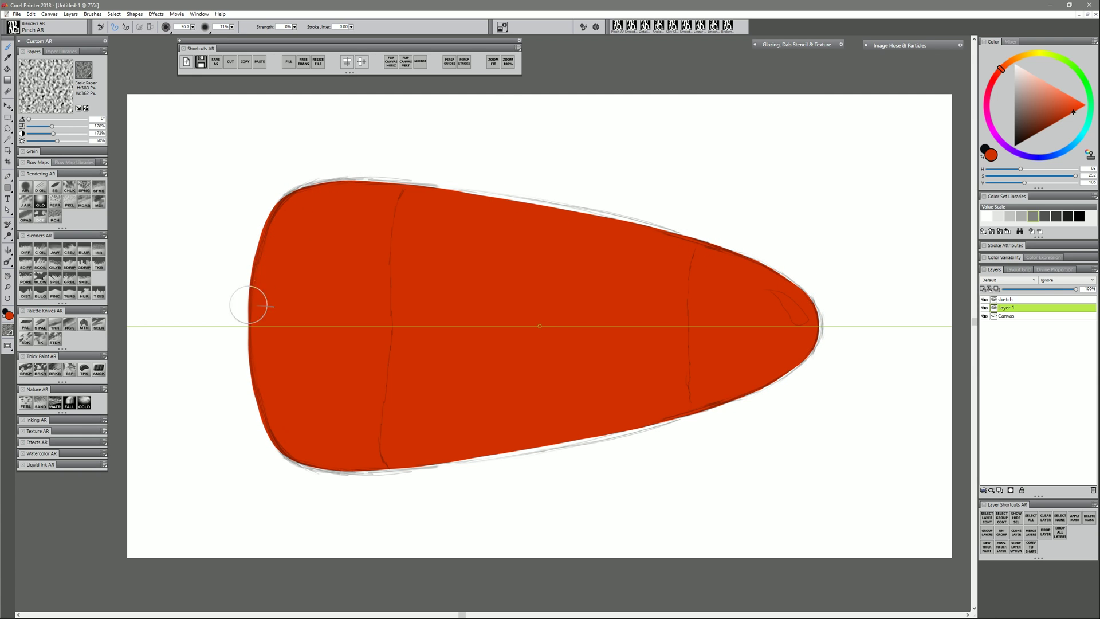
# - Hide the sketch layer and smooth the long edges of the red shape with the Pinch AR blender
pyautogui.click(1026, 300)
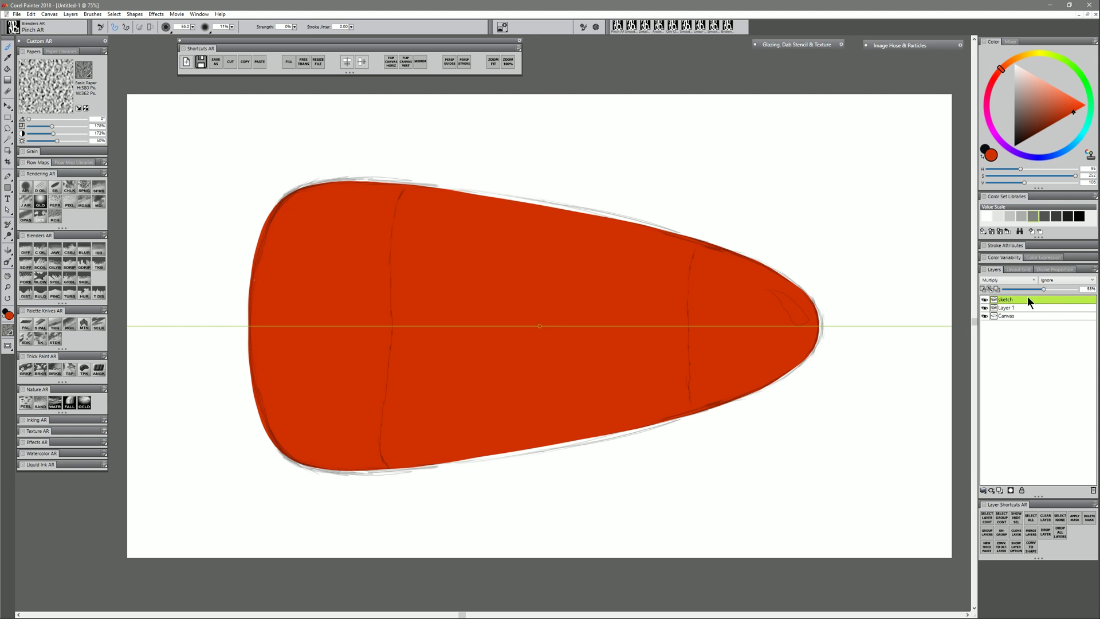
pyautogui.click(1092, 491)
pyautogui.hotkey('ctrl', 'z')
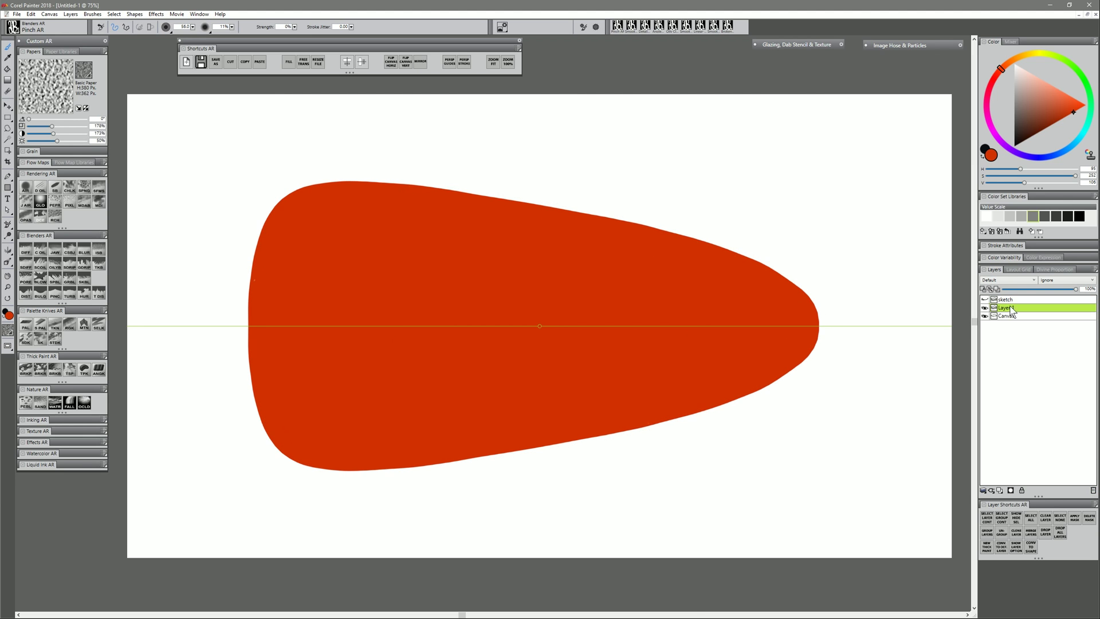
pyautogui.moveTo(636, 223)
pyautogui.mouseDown()
pyautogui.moveTo(427, 189)
pyautogui.moveTo(491, 198)
pyautogui.moveTo(385, 195)
pyautogui.mouseUp()
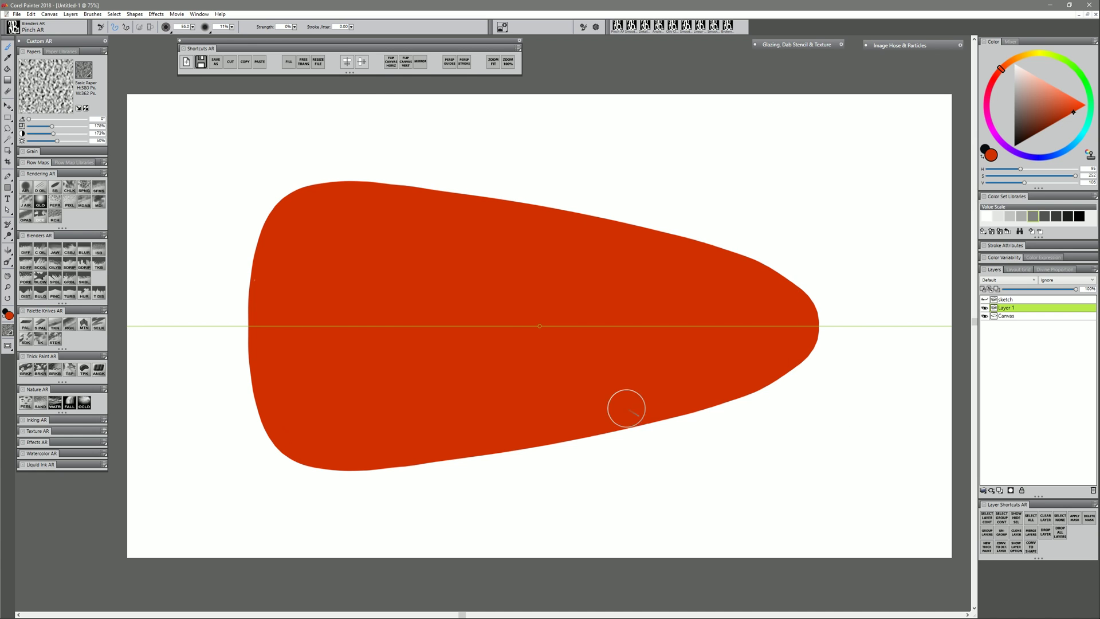
# - Turn off mirror painting and push the red shape's sides and both ends into a slightly irregular contour
pyautogui.click(422, 62)
pyautogui.moveTo(373, 183)
pyautogui.mouseDown()
pyautogui.moveTo(696, 236)
pyautogui.moveTo(770, 268)
pyautogui.moveTo(821, 325)
pyautogui.moveTo(670, 428)
pyautogui.moveTo(472, 446)
pyautogui.moveTo(686, 424)
pyautogui.moveTo(418, 468)
pyautogui.moveTo(573, 437)
pyautogui.moveTo(299, 375)
pyautogui.mouseUp()
pyautogui.moveTo(250, 325)
pyautogui.mouseDown()
pyautogui.moveTo(246, 357)
pyautogui.moveTo(294, 202)
pyautogui.mouseUp()
pyautogui.moveTo(248, 361)
pyautogui.mouseDown()
pyautogui.moveTo(263, 226)
pyautogui.moveTo(256, 405)
pyautogui.moveTo(251, 329)
pyautogui.mouseUp()
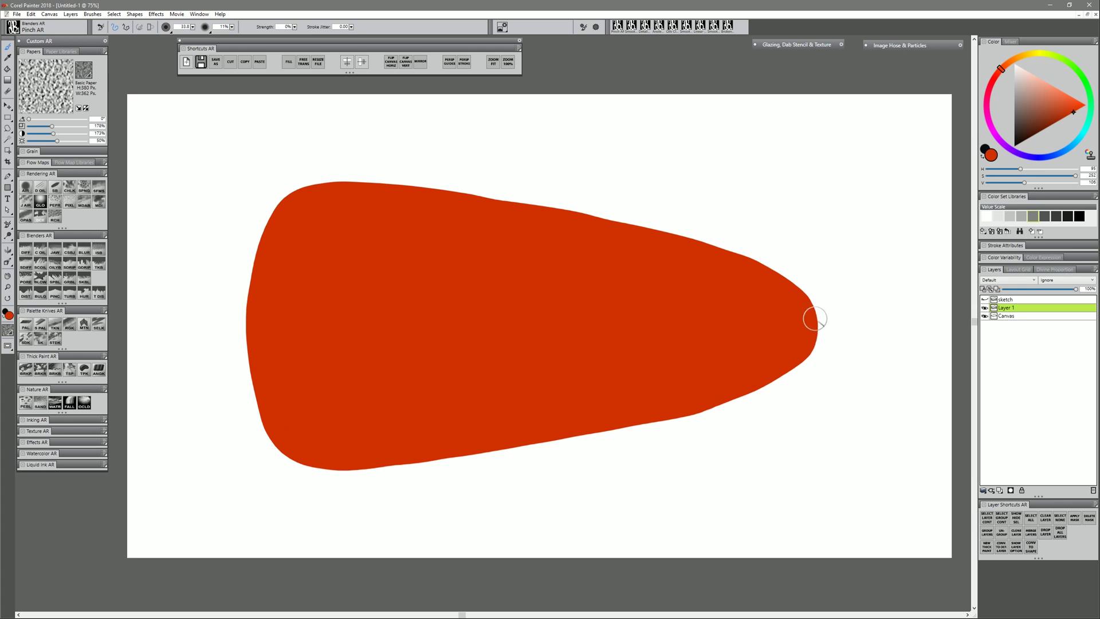
pyautogui.moveTo(857, 441)
pyautogui.mouseDown()
pyautogui.moveTo(804, 359)
pyautogui.moveTo(788, 410)
pyautogui.moveTo(727, 402)
pyautogui.moveTo(804, 380)
pyautogui.mouseUp()
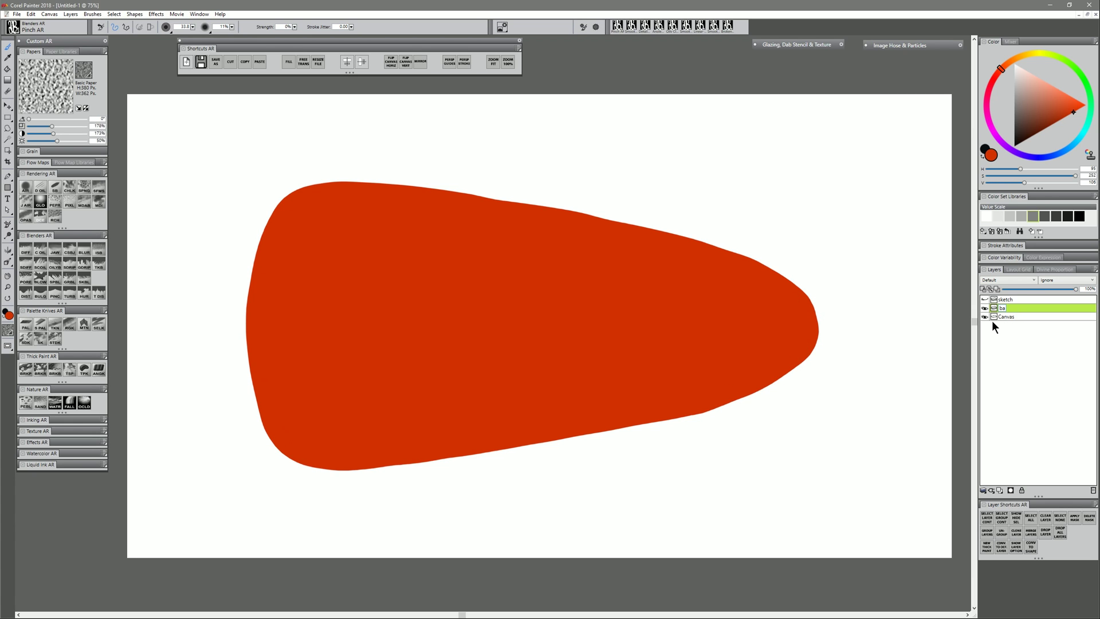
# - Rename the red layer "base-shape" and fill it with the current red-orange color at 100% opacity
pyautogui.write('pe')
pyautogui.press('Return')
pyautogui.click(290, 62)
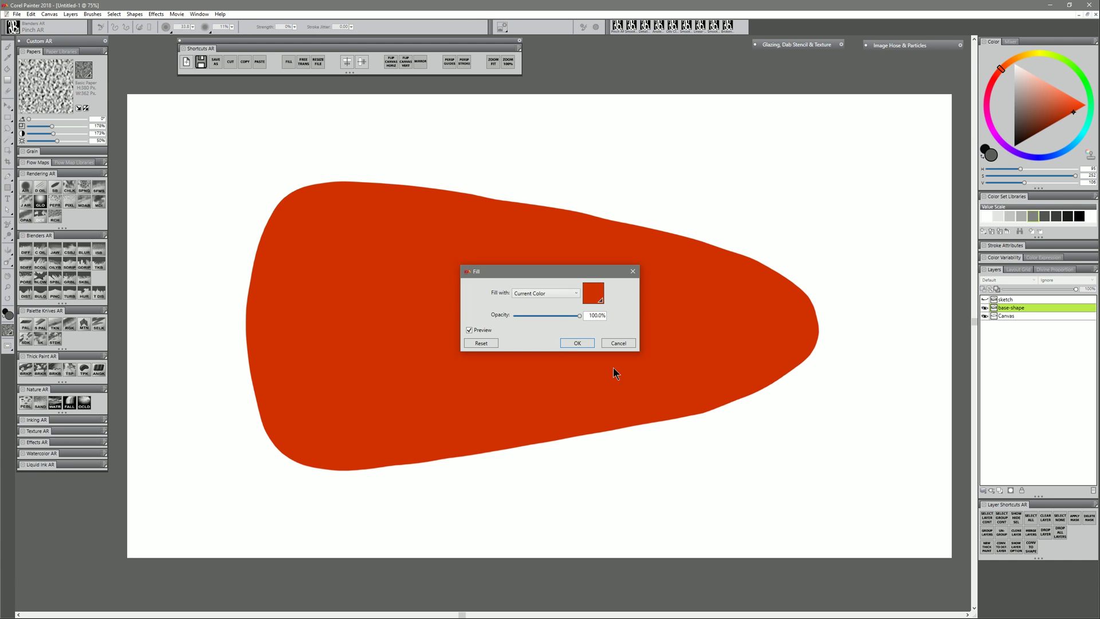
pyautogui.click(577, 344)
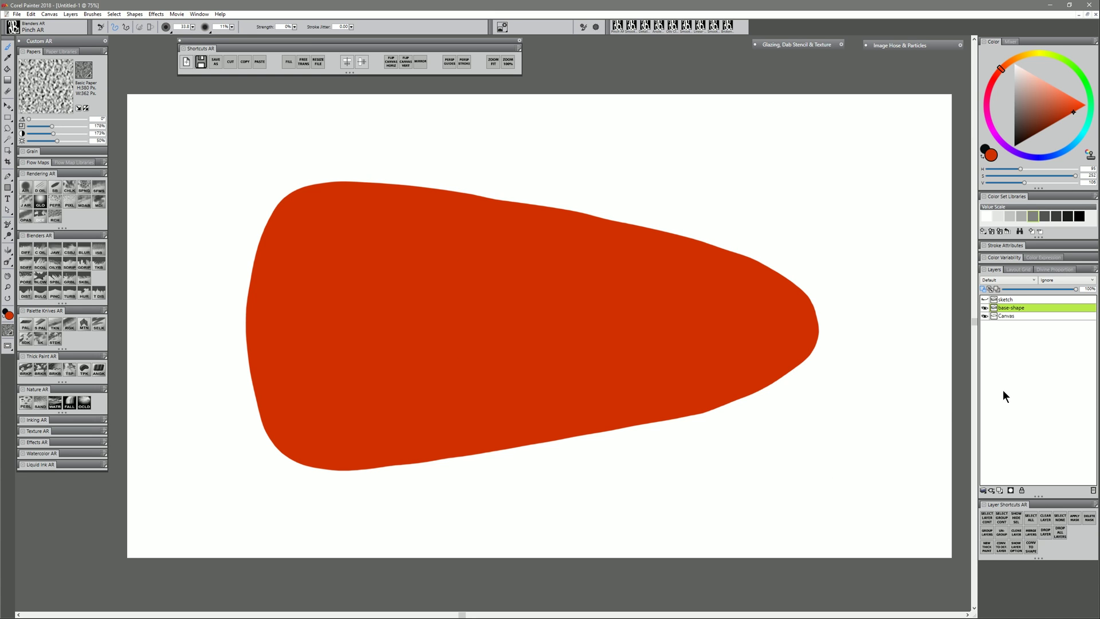
# - Airbrush the wide end of the shape yellow up to the first band line using Digital Airbrush G
pyautogui.click(1033, 53)
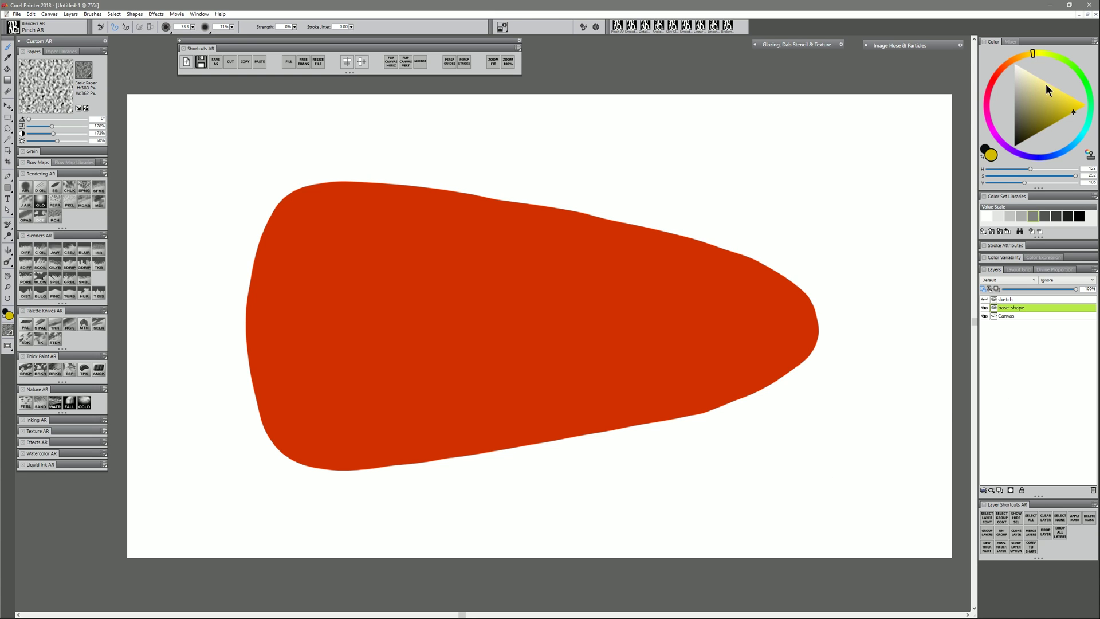
pyautogui.click(25, 189)
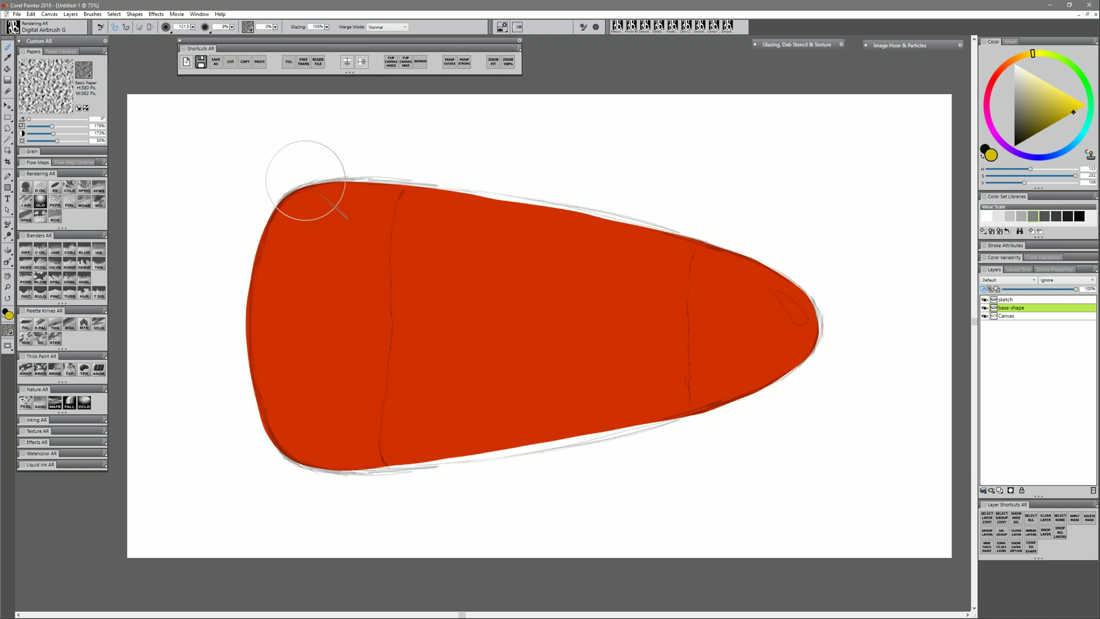
pyautogui.moveTo(301, 179)
pyautogui.mouseDown()
pyautogui.moveTo(302, 470)
pyautogui.moveTo(315, 263)
pyautogui.moveTo(352, 333)
pyautogui.moveTo(360, 489)
pyautogui.moveTo(260, 227)
pyautogui.moveTo(295, 284)
pyautogui.mouseUp()
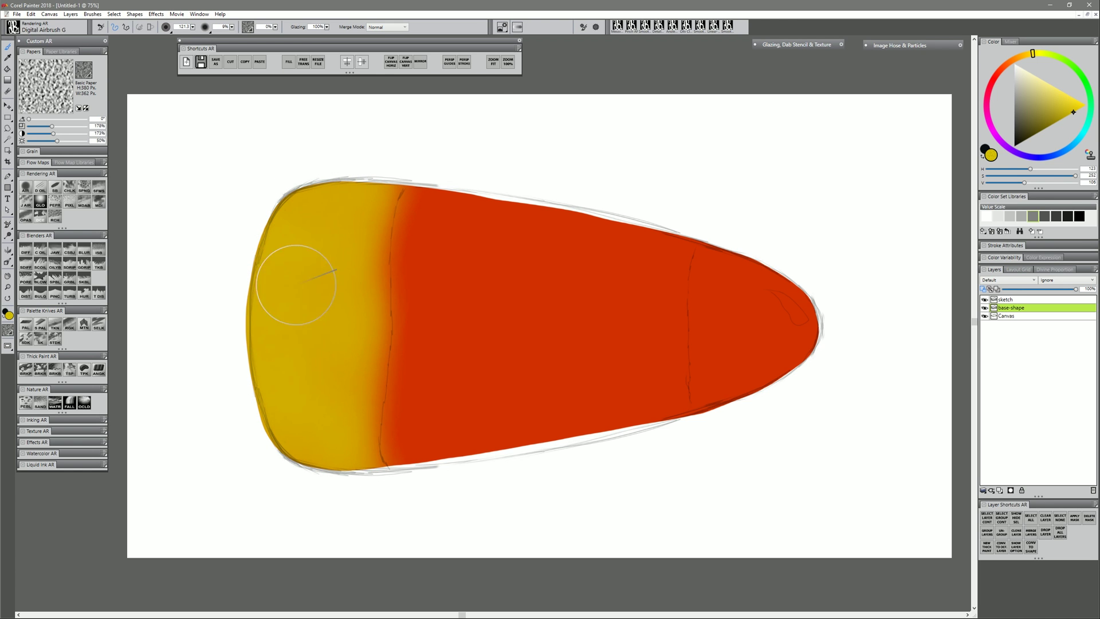
pyautogui.click(25, 188)
pyautogui.moveTo(393, 179)
pyautogui.mouseDown()
pyautogui.moveTo(379, 347)
pyautogui.moveTo(366, 189)
pyautogui.mouseUp()
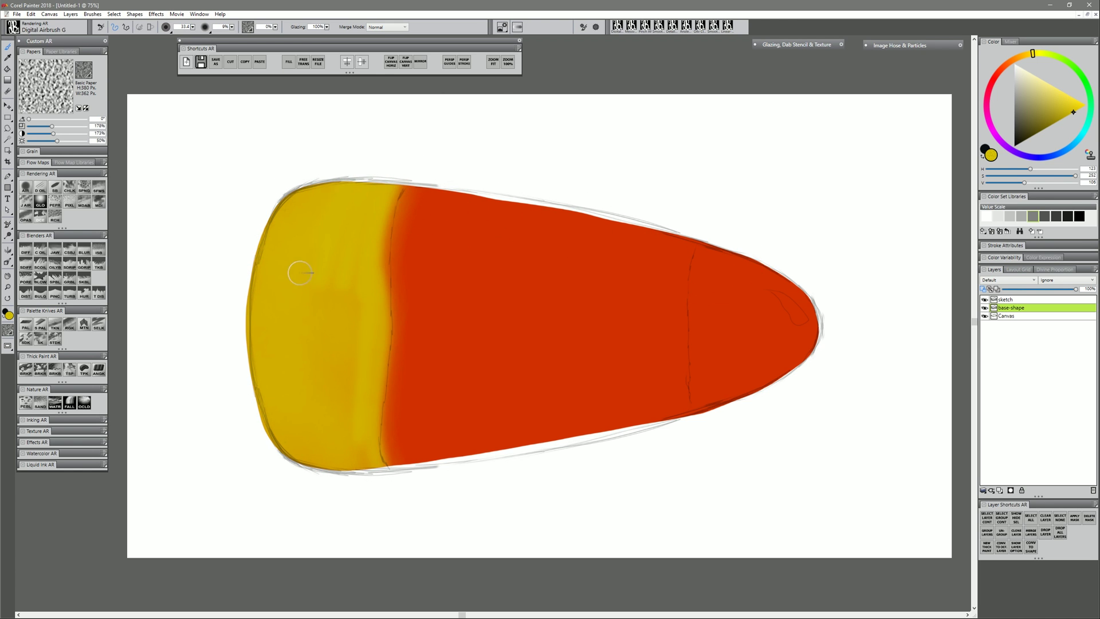
pyautogui.moveTo(329, 430); pyautogui.dragTo(305, 478)
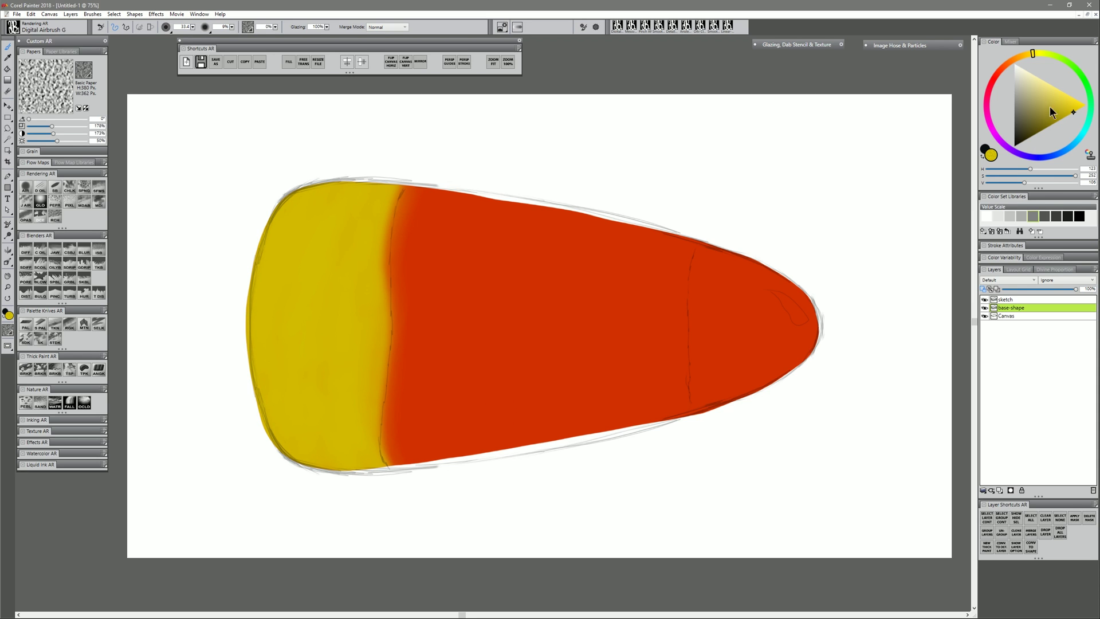
# - Pick a pale cream-orange color and airbrush the narrow tip beyond the second band line
pyautogui.keyDown('alt'); pyautogui.click(664, 288); pyautogui.keyUp('alt')
pyautogui.click(1031, 72)
pyautogui.click(1013, 61)
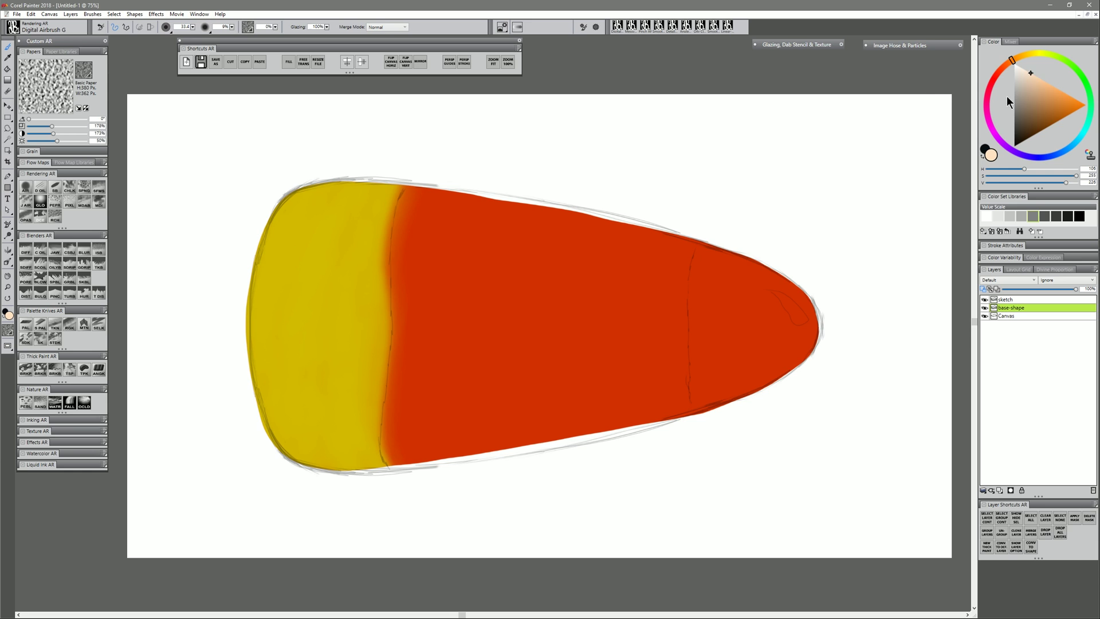
pyautogui.click(1037, 82)
pyautogui.click(1033, 75)
pyautogui.click(1015, 59)
pyautogui.moveTo(707, 231); pyautogui.dragTo(742, 255)
pyautogui.moveTo(828, 276)
pyautogui.mouseDown()
pyautogui.moveTo(751, 376)
pyautogui.moveTo(762, 267)
pyautogui.mouseUp()
pyautogui.press('[')
pyautogui.moveTo(756, 329)
pyautogui.mouseDown()
pyautogui.moveTo(724, 383)
pyautogui.moveTo(748, 370)
pyautogui.mouseUp()
# - Airbrush a golden-orange transition along the boundary between the red middle band and the cream tip
pyautogui.click(1019, 57)
pyautogui.click(1067, 110)
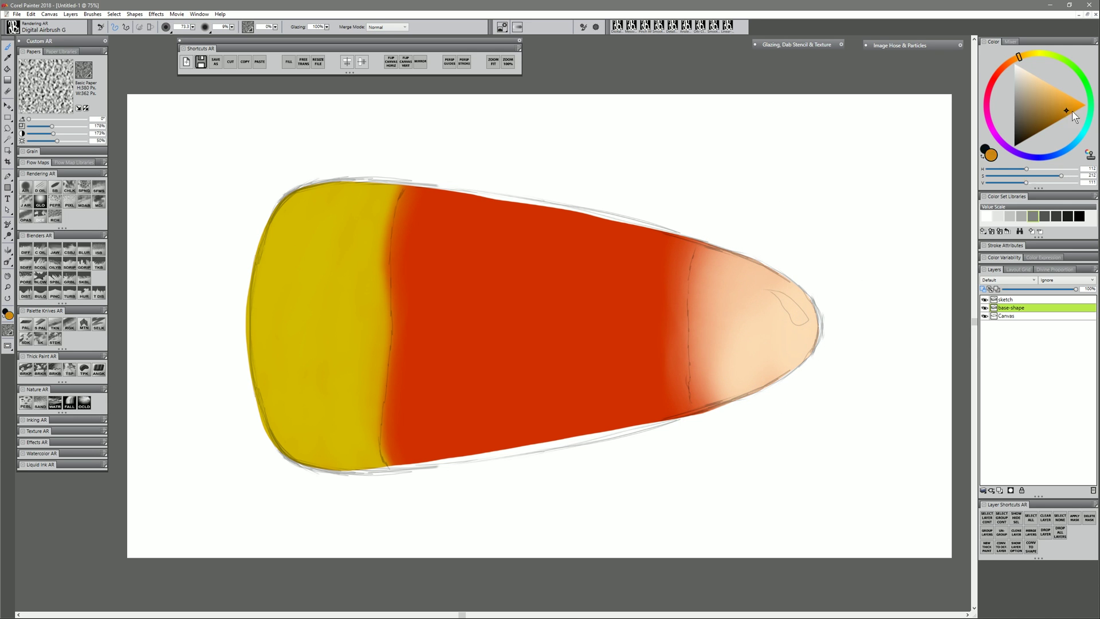
pyautogui.press('[')
pyautogui.moveTo(700, 252)
pyautogui.mouseDown()
pyautogui.moveTo(693, 383)
pyautogui.moveTo(680, 215)
pyautogui.mouseUp()
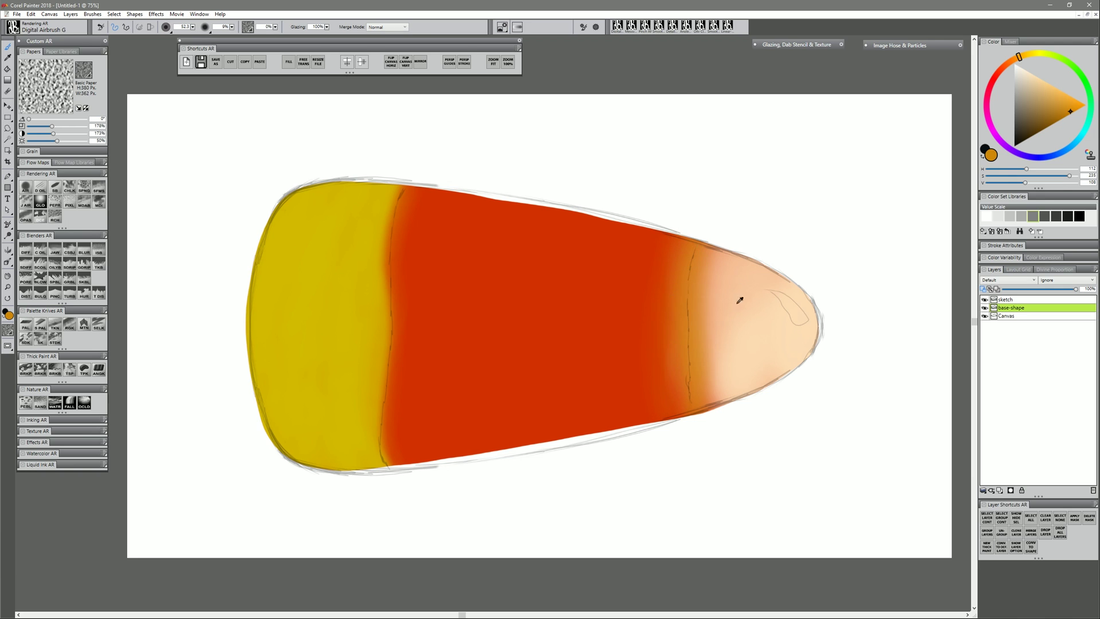
# - Airbrush sampled cream over the narrow tip up to the second band line, narrowing the golden transition
pyautogui.keyDown('alt'); pyautogui.click(737, 303); pyautogui.keyUp('alt')
pyautogui.moveTo(700, 404); pyautogui.dragTo(706, 240)
pyautogui.moveTo(746, 331); pyautogui.dragTo(773, 331)
pyautogui.moveTo(726, 255)
pyautogui.mouseDown()
pyautogui.moveTo(803, 368)
pyautogui.moveTo(854, 384)
pyautogui.mouseUp()
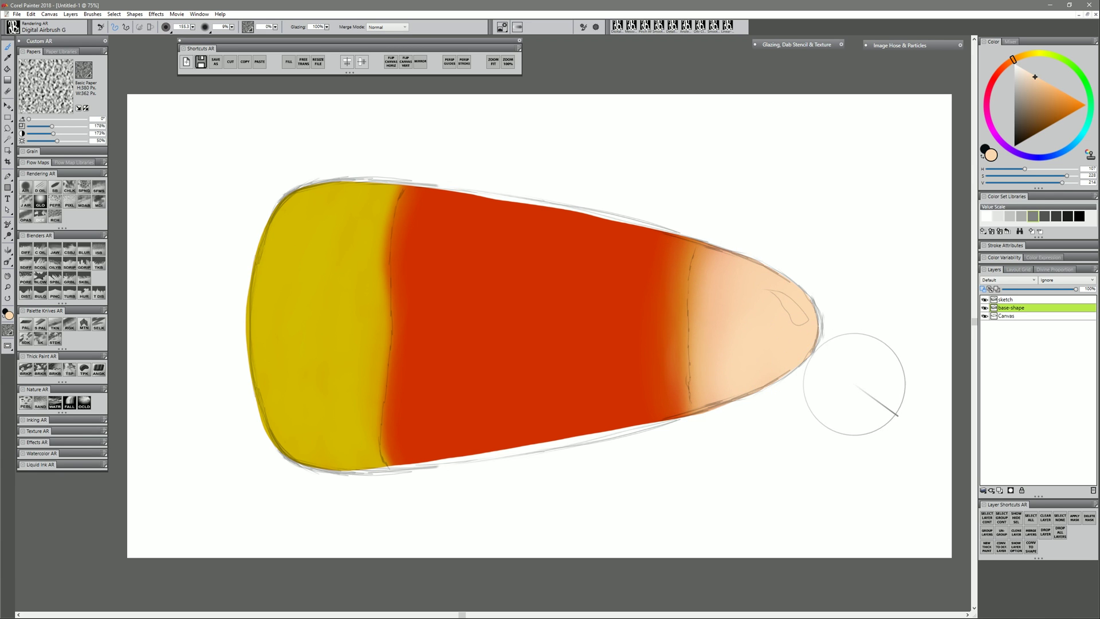
# - Airbrush soft orange shading along the lower edge of the cream tip using a color sampled from the corn
pyautogui.keyDown('alt'); pyautogui.click(637, 355); pyautogui.keyUp('alt')
pyautogui.hotkey('ctrl', 'z')
pyautogui.moveTo(692, 430)
pyautogui.mouseDown()
pyautogui.moveTo(759, 395)
pyautogui.moveTo(648, 224)
pyautogui.moveTo(852, 356)
pyautogui.mouseUp()
pyautogui.keyDown('alt'); pyautogui.click(692, 287); pyautogui.keyUp('alt')
pyautogui.press('[')
# - Paint a near-white highlight inside the sketched mark on the tip and delete the sketch layer
pyautogui.click(1023, 68)
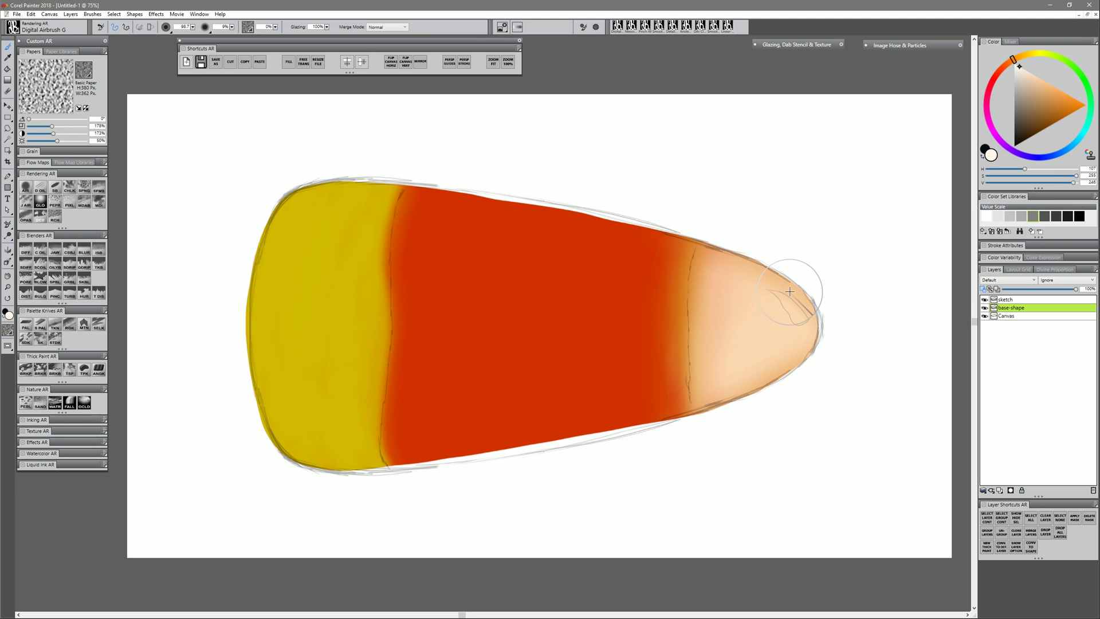
pyautogui.click(1008, 299)
pyautogui.click(1094, 490)
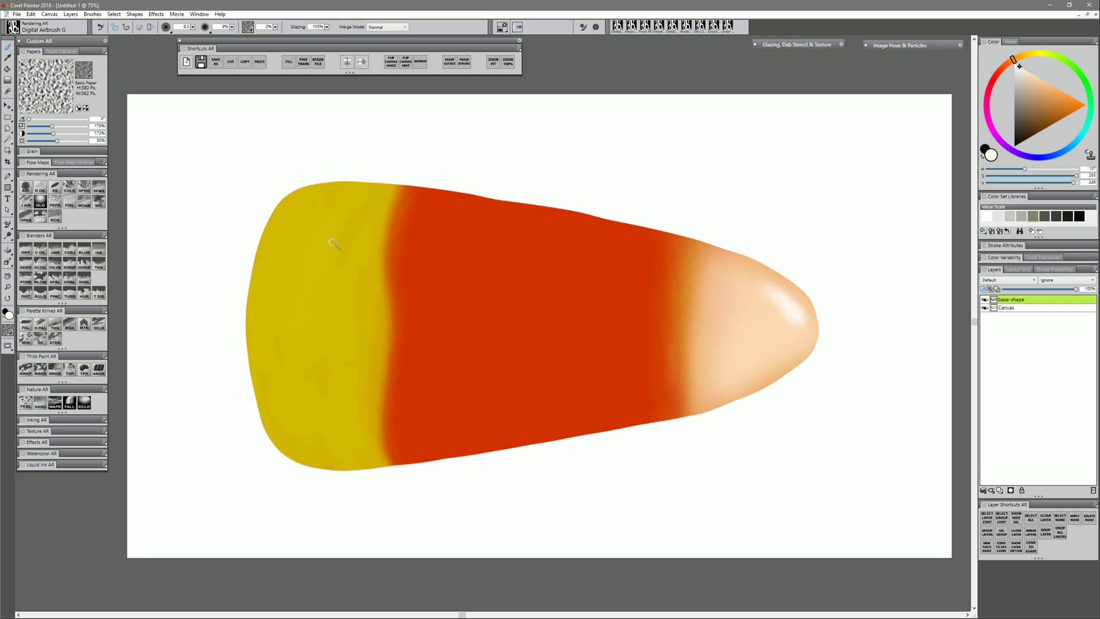
# - Select the base-shape layer's content and add a new layer named "shadows"
pyautogui.rightClick(1013, 299)
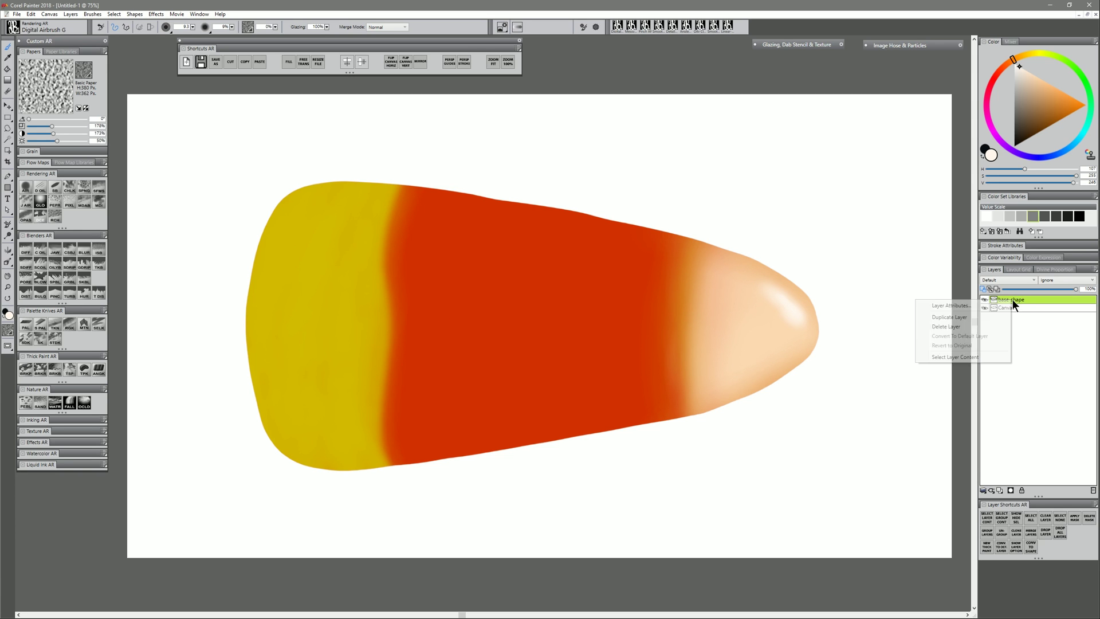
pyautogui.click(940, 356)
pyautogui.hotkey('ctrl', 'shift', 'n')
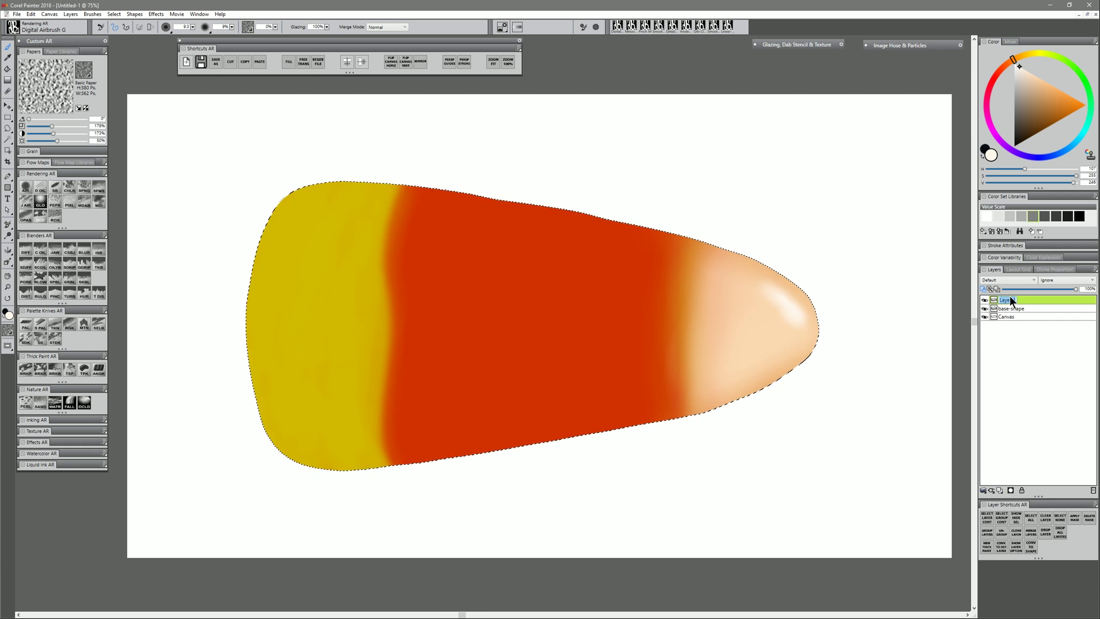
pyautogui.doubleClick(1010, 298)
pyautogui.write('shadows')
pyautogui.press('Return')
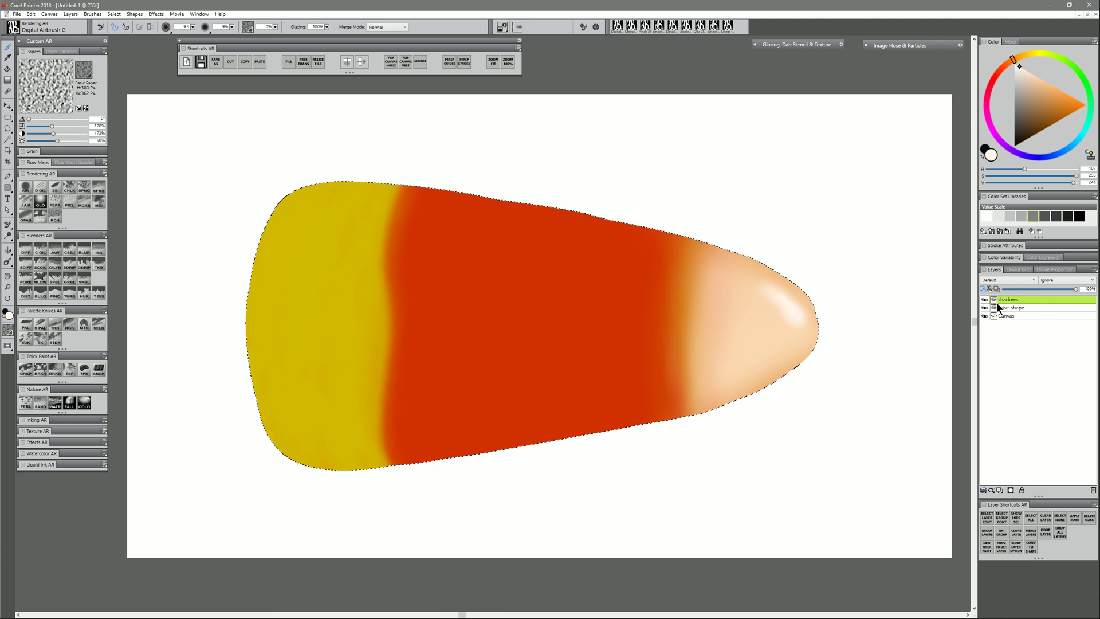
# - Set the shadows layer to Multiply and airbrush a muted reddish-brown shadow along the corn's lower edge
pyautogui.hotkey('ctrl', 'd')
pyautogui.click(1003, 280)
pyautogui.click(995, 363)
pyautogui.moveTo(303, 502)
pyautogui.mouseDown()
pyautogui.moveTo(802, 393)
pyautogui.moveTo(849, 336)
pyautogui.mouseUp()
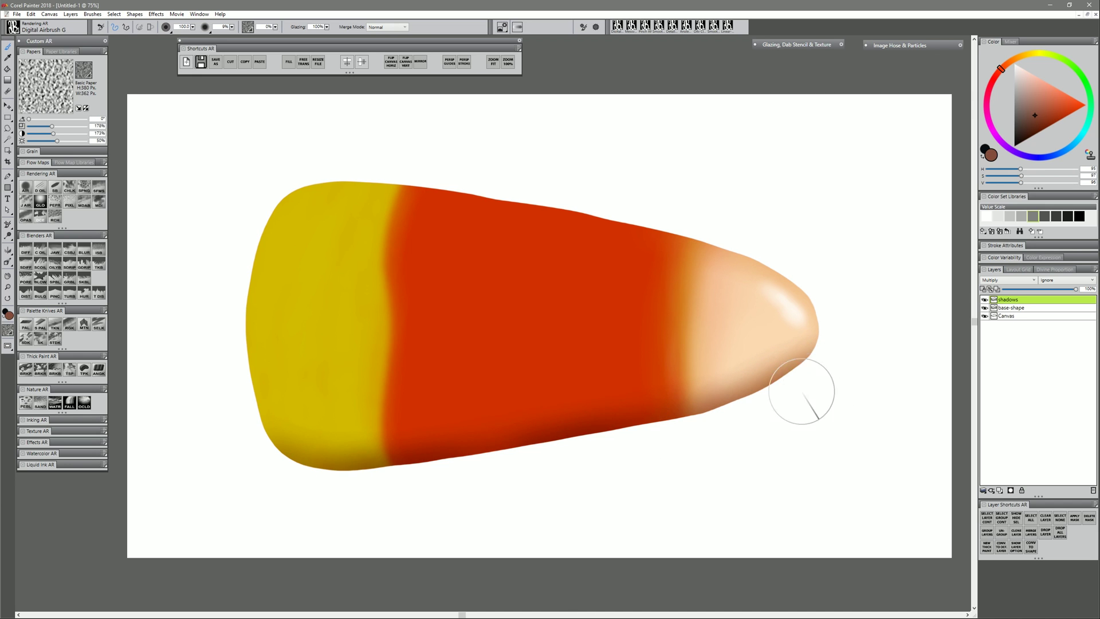
# - Extend the airbrushed shadow around the outer edge of the yellow wide end with a smaller brush
pyautogui.press('[')
pyautogui.moveTo(271, 466)
pyautogui.mouseDown()
pyautogui.moveTo(229, 392)
pyautogui.moveTo(228, 321)
pyautogui.mouseUp()
pyautogui.moveTo(261, 175); pyautogui.dragTo(276, 261)
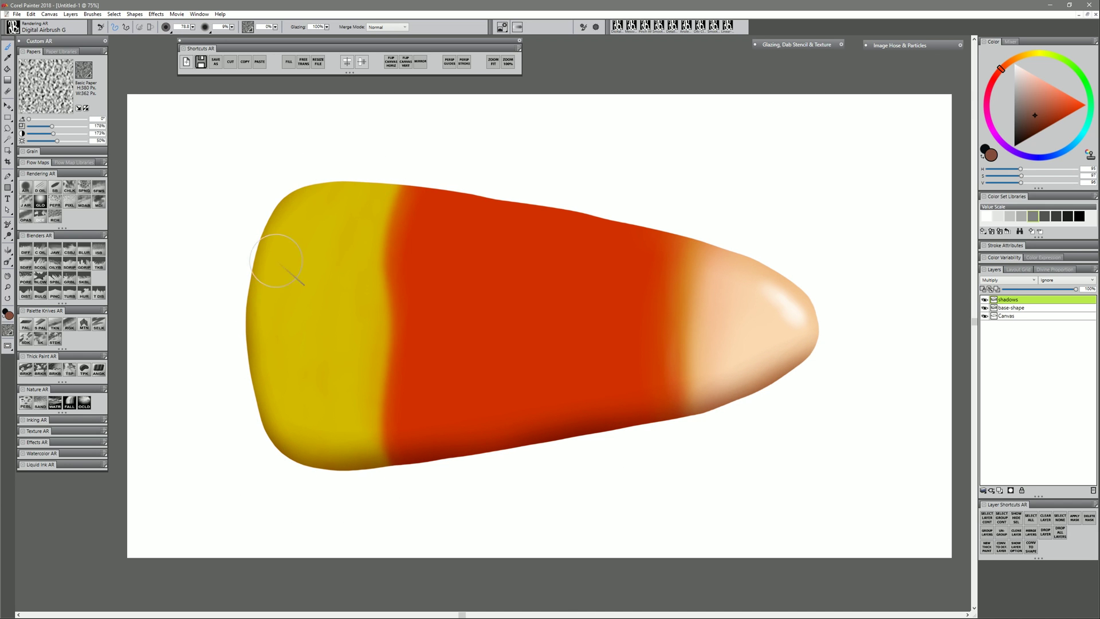
pyautogui.moveTo(279, 451); pyautogui.dragTo(277, 211)
pyautogui.hotkey('ctrl', 'z')
pyautogui.moveTo(238, 440)
pyautogui.mouseDown()
pyautogui.moveTo(229, 270)
pyautogui.moveTo(268, 201)
pyautogui.mouseUp()
pyautogui.moveTo(315, 493); pyautogui.dragTo(410, 487)
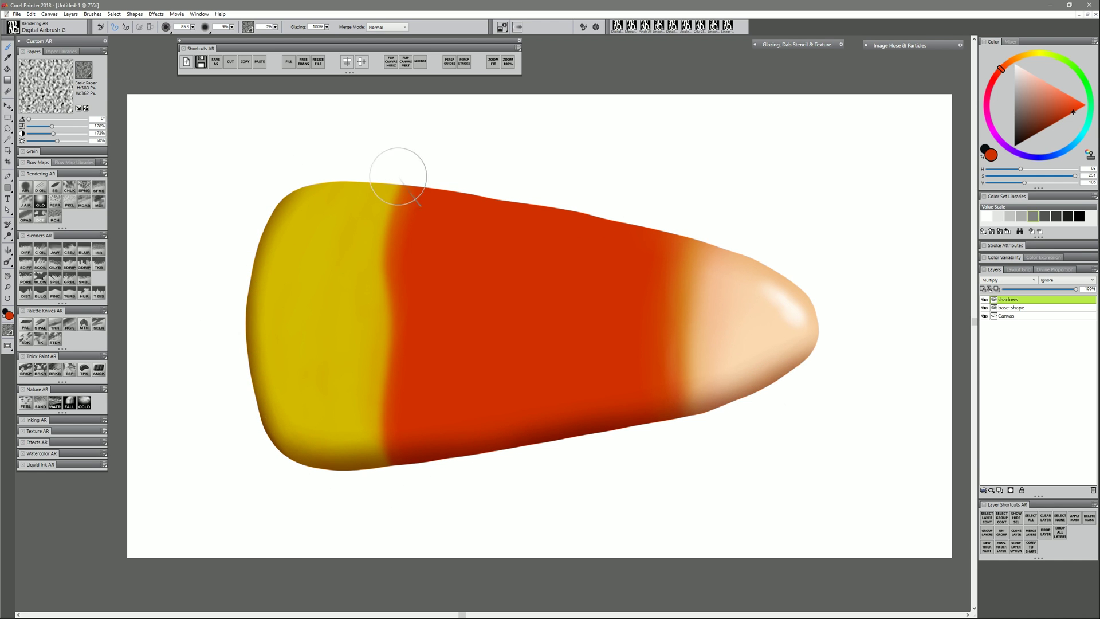
# - Airbrush a red-orange shadow along the corn's upper edge from the yellow band to the tip
pyautogui.moveTo(394, 172); pyautogui.dragTo(737, 246)
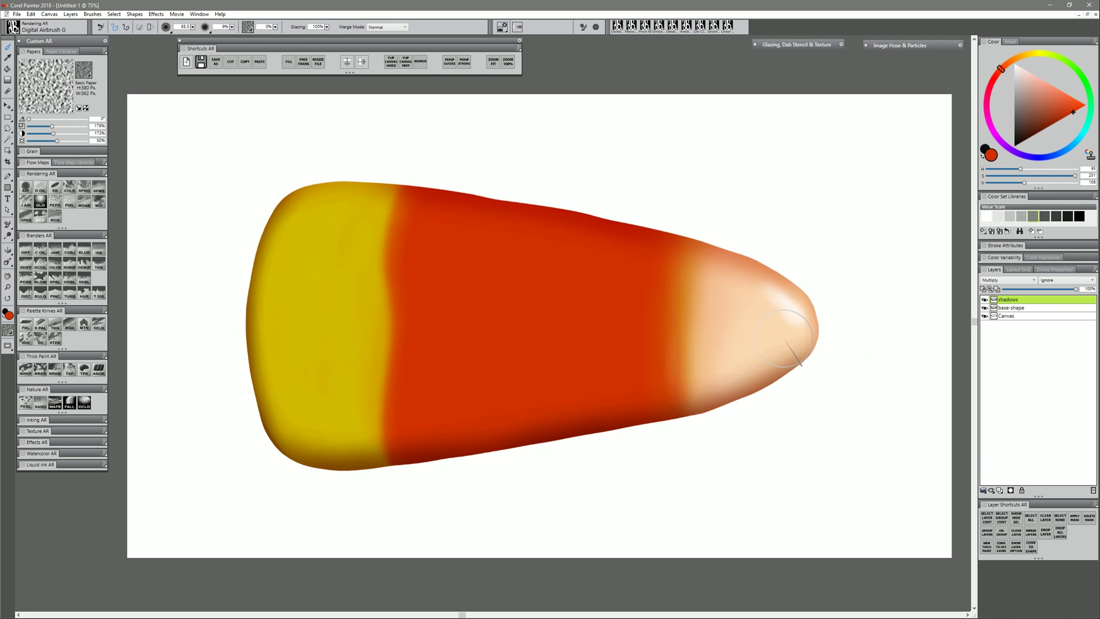
pyautogui.keyDown('alt'); pyautogui.click(764, 311); pyautogui.keyUp('alt')
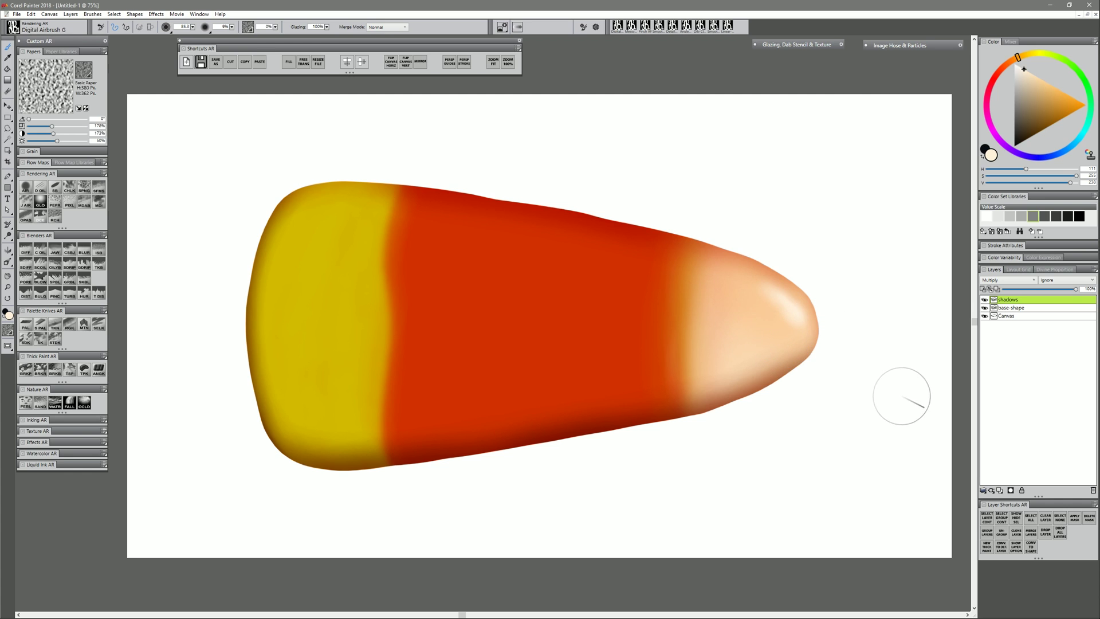
pyautogui.keyDown('alt'); pyautogui.click(350, 324); pyautogui.keyUp('alt')
# - Pick a bright yellow and add a layer named "hilights" set to the Screen composite method
pyautogui.click(1068, 94)
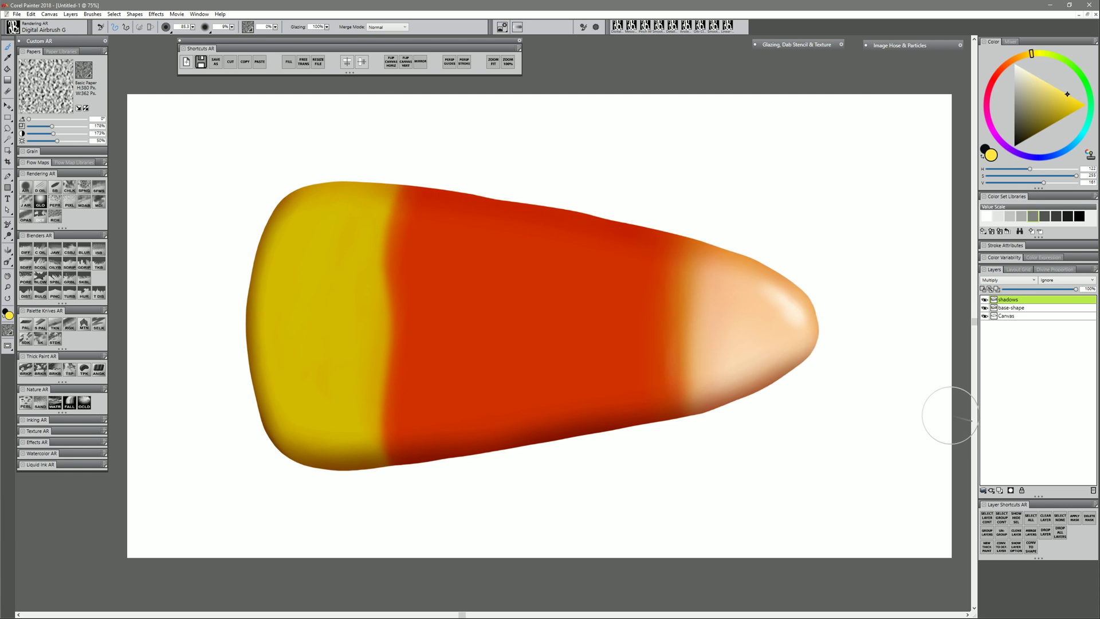
pyautogui.write('hilights')
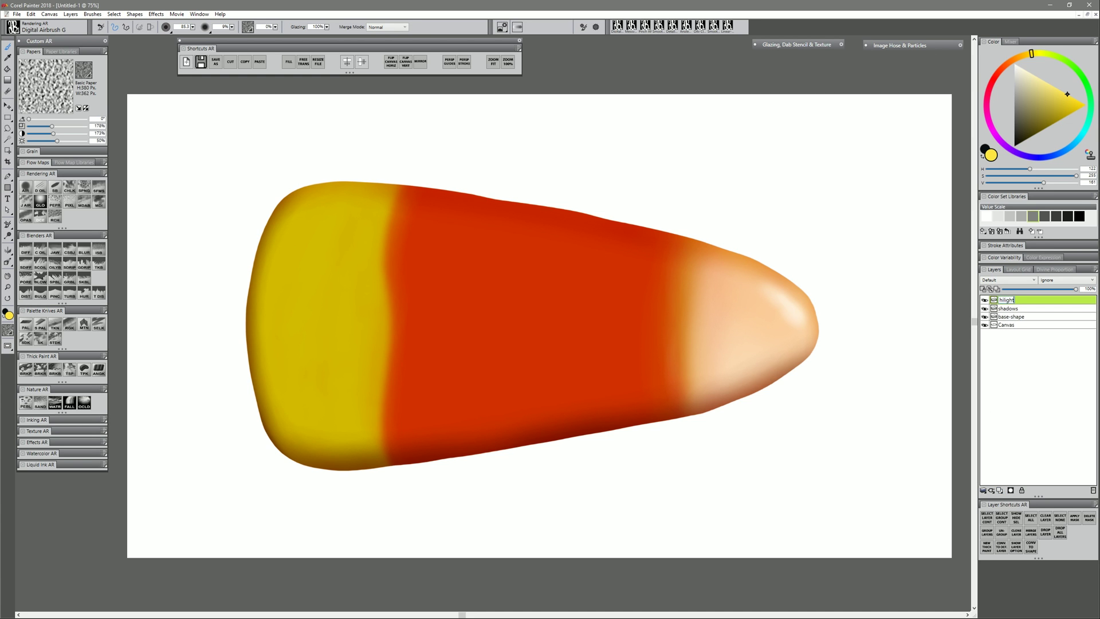
pyautogui.press('Return')
pyautogui.click(1008, 280)
pyautogui.click(1003, 365)
# - Airbrush a soft yellow rim highlight along the corn's upper edge from the wide end to the tip
pyautogui.press(']')
pyautogui.moveTo(327, 197); pyautogui.dragTo(562, 220)
pyautogui.moveTo(648, 245); pyautogui.dragTo(816, 305)
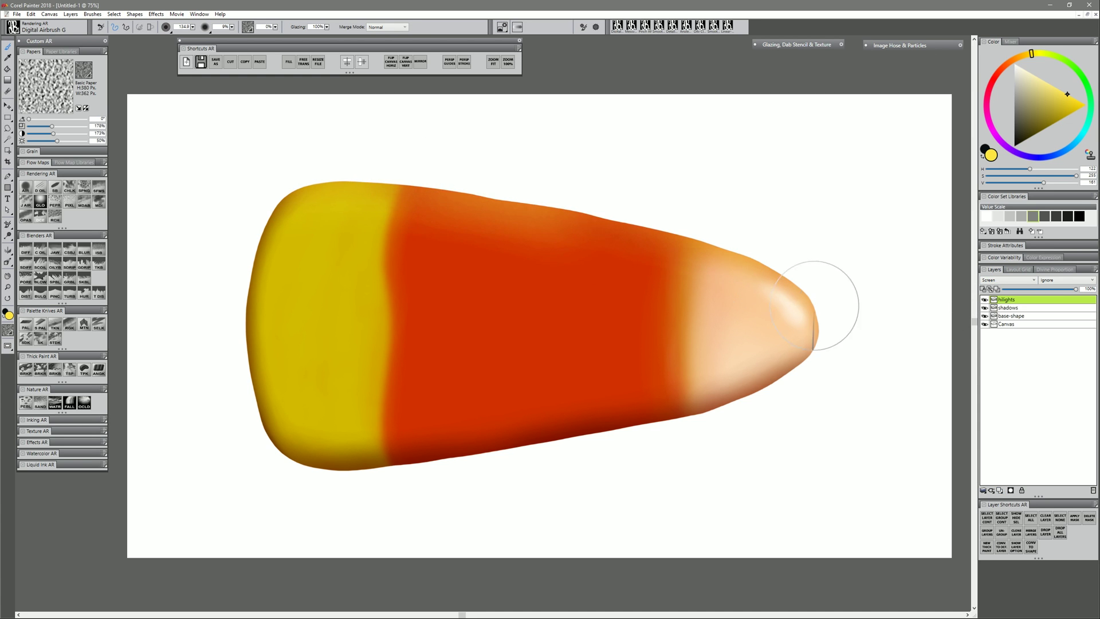
pyautogui.press('[')
pyautogui.moveTo(335, 192)
pyautogui.mouseDown()
pyautogui.moveTo(676, 242)
pyautogui.moveTo(801, 293)
pyautogui.mouseUp()
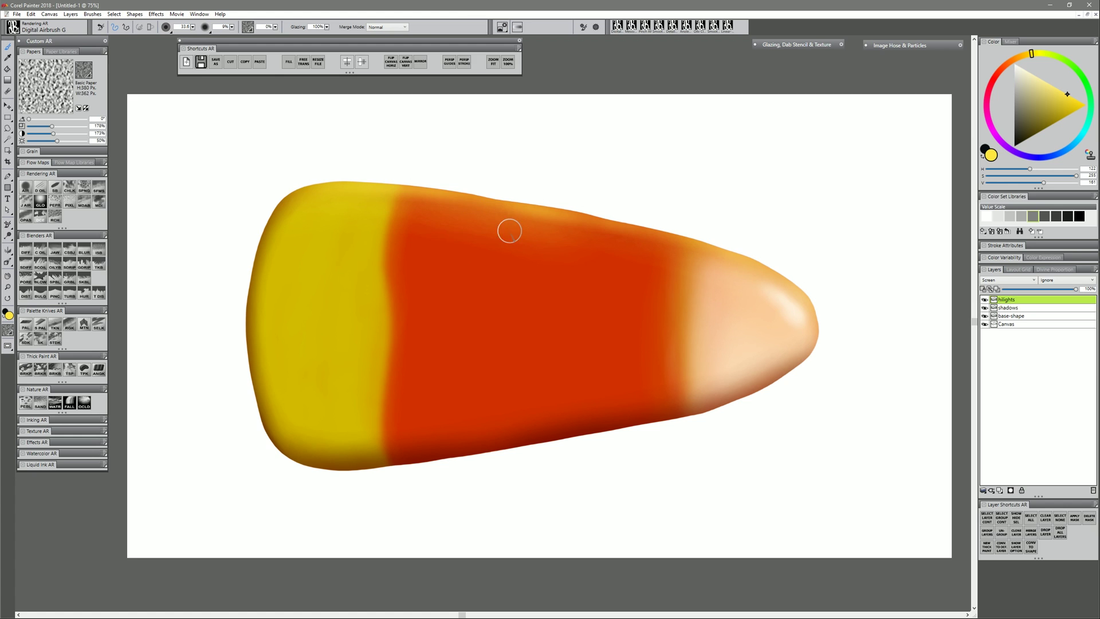
pyautogui.press('[')
pyautogui.moveTo(310, 186)
pyautogui.mouseDown()
pyautogui.moveTo(557, 199)
pyautogui.moveTo(794, 273)
pyautogui.mouseUp()
pyautogui.hotkey('ctrl', 'z')
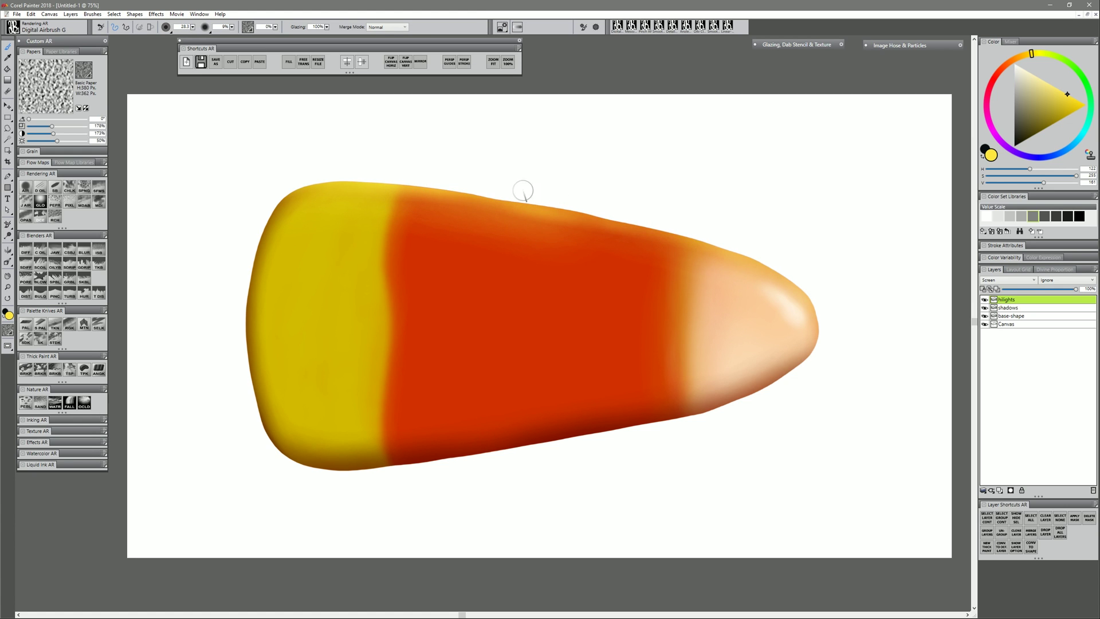
pyautogui.press(']')
pyautogui.hotkey('ctrl', 'z')
# - Airbrush a yellow glow along both band boundaries, at the cream tip and at the yellow wide end
pyautogui.press('[')
pyautogui.moveTo(690, 287)
pyautogui.mouseDown()
pyautogui.moveTo(689, 355)
pyautogui.moveTo(688, 346)
pyautogui.mouseUp()
pyautogui.hotkey('ctrl', 'z')
pyautogui.moveTo(693, 259); pyautogui.dragTo(686, 359)
pyautogui.press(']')
pyautogui.press(']')
pyautogui.press(']')
pyautogui.moveTo(396, 192); pyautogui.dragTo(381, 444)
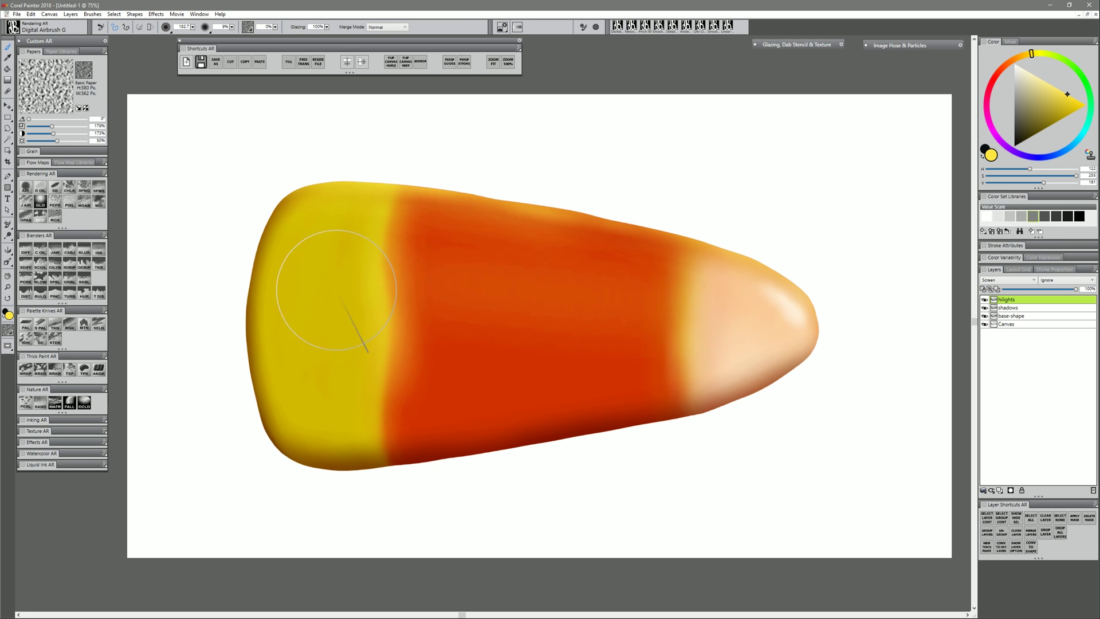
pyautogui.moveTo(336, 290); pyautogui.dragTo(650, 304)
pyautogui.moveTo(324, 263); pyautogui.dragTo(604, 329)
pyautogui.hotkey('ctrl', 'z')
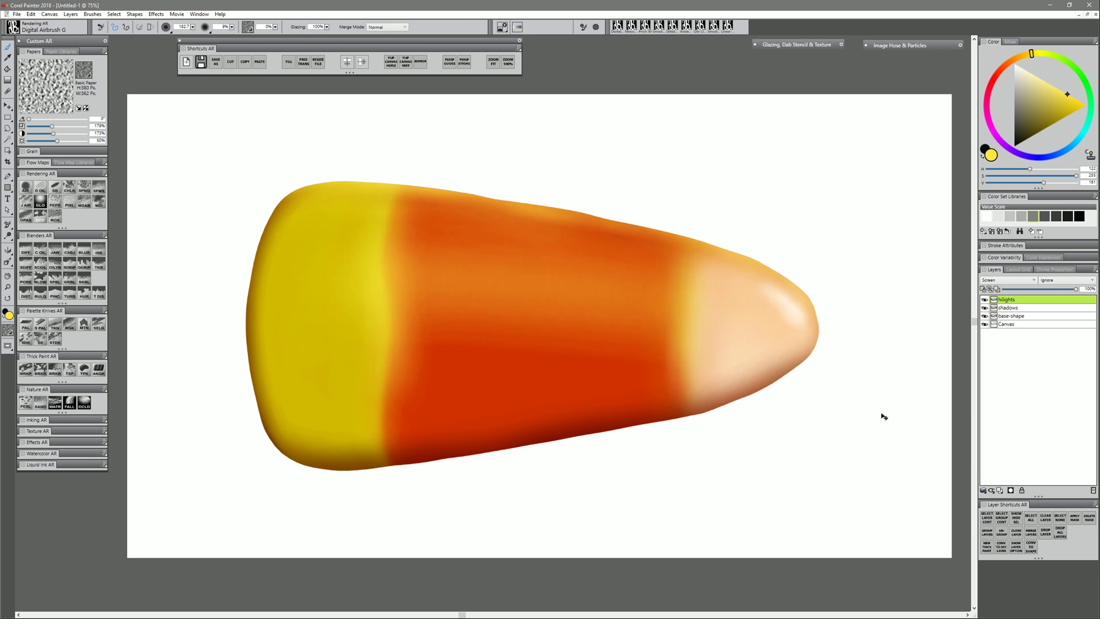
pyautogui.hotkey('ctrl', 'z')
# - Airbrush a bright orange highlight across the middle band and a bright yellow one on the wide end
pyautogui.keyDown('alt'); pyautogui.click(543, 289); pyautogui.keyUp('alt')
pyautogui.click(1011, 63)
pyautogui.moveTo(439, 287)
pyautogui.mouseDown()
pyautogui.moveTo(729, 305)
pyautogui.moveTo(729, 319)
pyautogui.mouseUp()
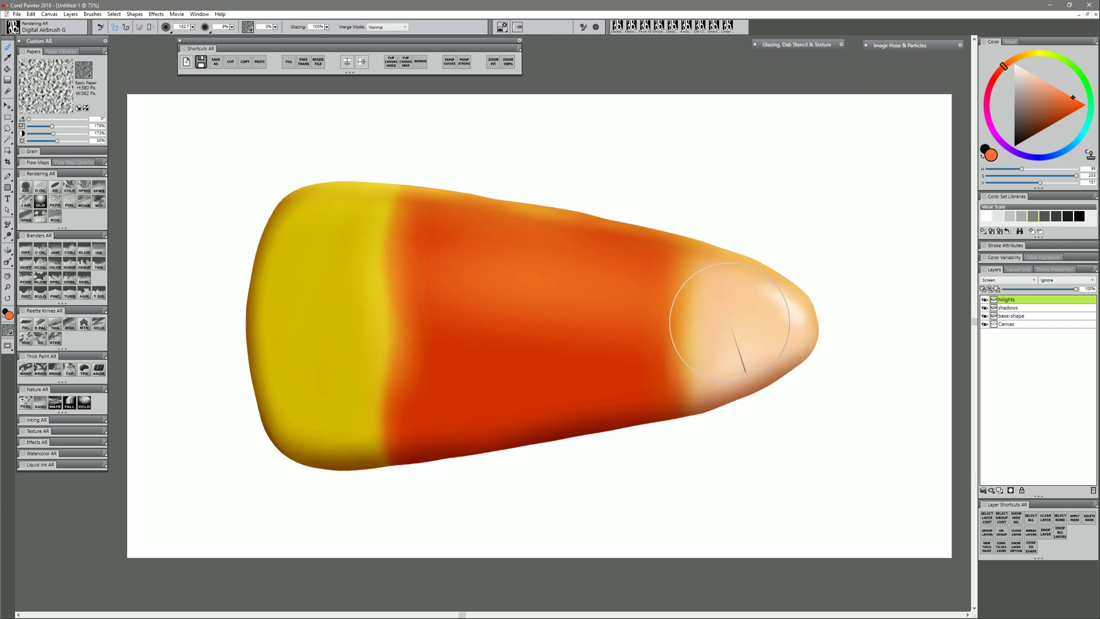
pyautogui.click(1035, 54)
pyautogui.moveTo(345, 290)
pyautogui.mouseDown()
pyautogui.moveTo(454, 280)
pyautogui.moveTo(344, 276)
pyautogui.mouseUp()
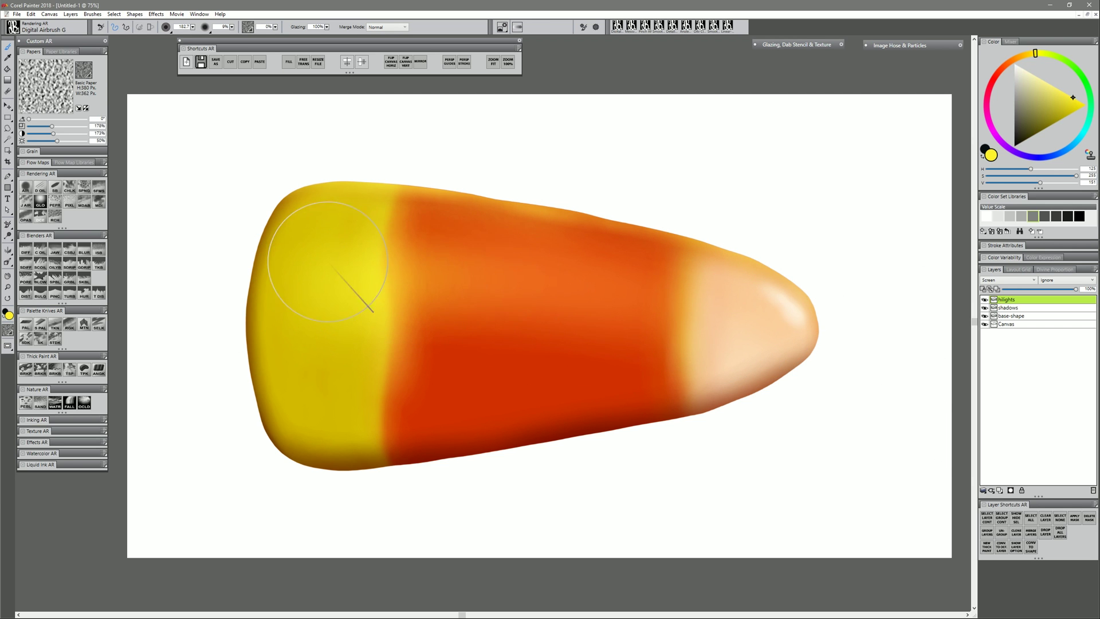
pyautogui.keyDown('alt'); pyautogui.click(787, 305); pyautogui.keyUp('alt')
pyautogui.press('[')
pyautogui.press('[')
pyautogui.moveTo(775, 313); pyautogui.dragTo(648, 290)
pyautogui.hotkey('ctrl', 'z')
pyautogui.hotkey('ctrl', 'z')
# - Airbrush a sampled pale peach highlight along the upper edge of the tip with a smaller brush
pyautogui.keyDown('alt'); pyautogui.click(786, 290); pyautogui.keyUp('alt')
pyautogui.press('[')
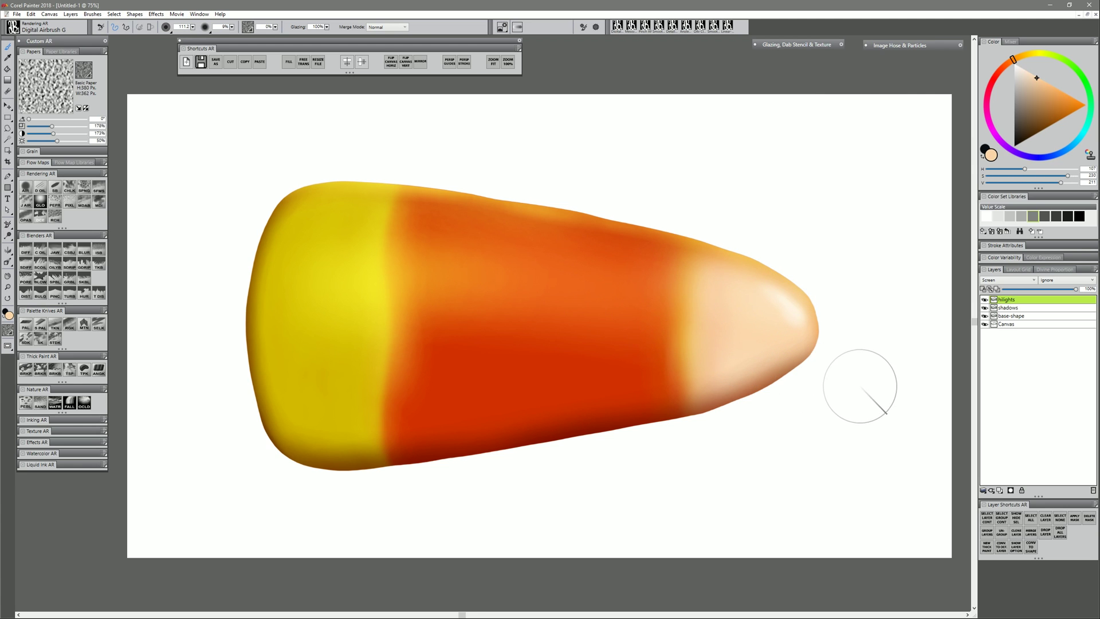
pyautogui.moveTo(787, 271); pyautogui.dragTo(788, 289)
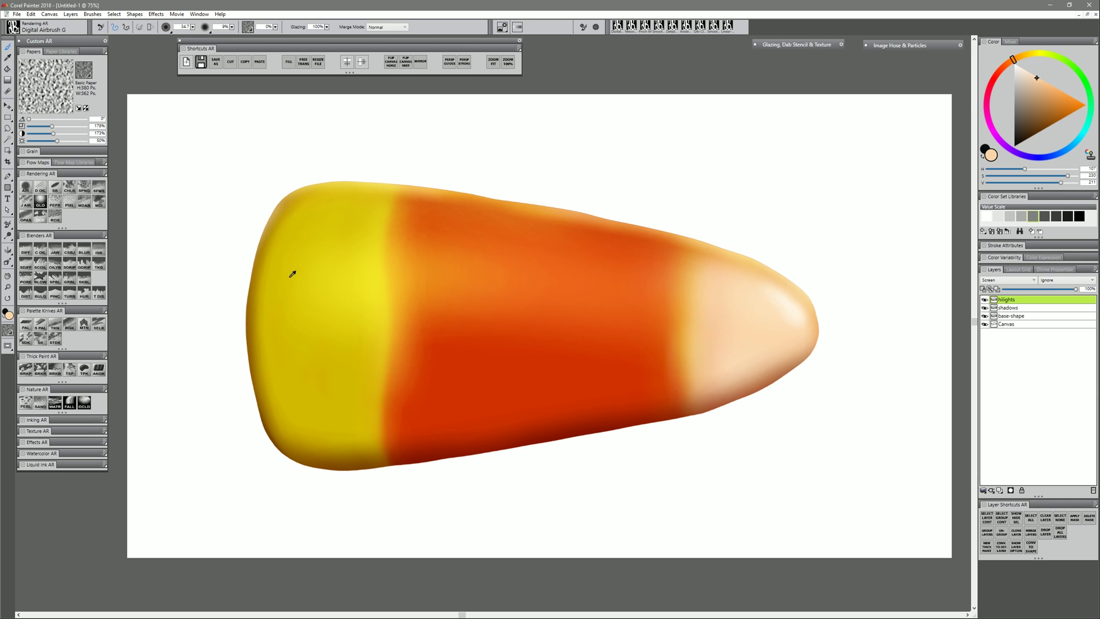
# - Merge the hilights, shadows and base-shape layers into one layer and name it "corn"
pyautogui.keyDown('shift'); pyautogui.click(1013, 315); pyautogui.keyUp('shift')
pyautogui.hotkey('ctrl', 'e')
pyautogui.doubleClick(1007, 300)
pyautogui.write('corn')
pyautogui.press('Return')
# - Preserve the corn layer's transparency and airbrush sampled yellow over the dark outer edge of the wide end
pyautogui.keyDown('alt'); pyautogui.click(327, 279); pyautogui.keyUp('alt')
pyautogui.moveTo(286, 275)
pyautogui.mouseDown()
pyautogui.moveTo(286, 302)
pyautogui.moveTo(279, 260)
pyautogui.mouseUp()
pyautogui.hotkey('ctrl', 'z')
pyautogui.click(984, 290)
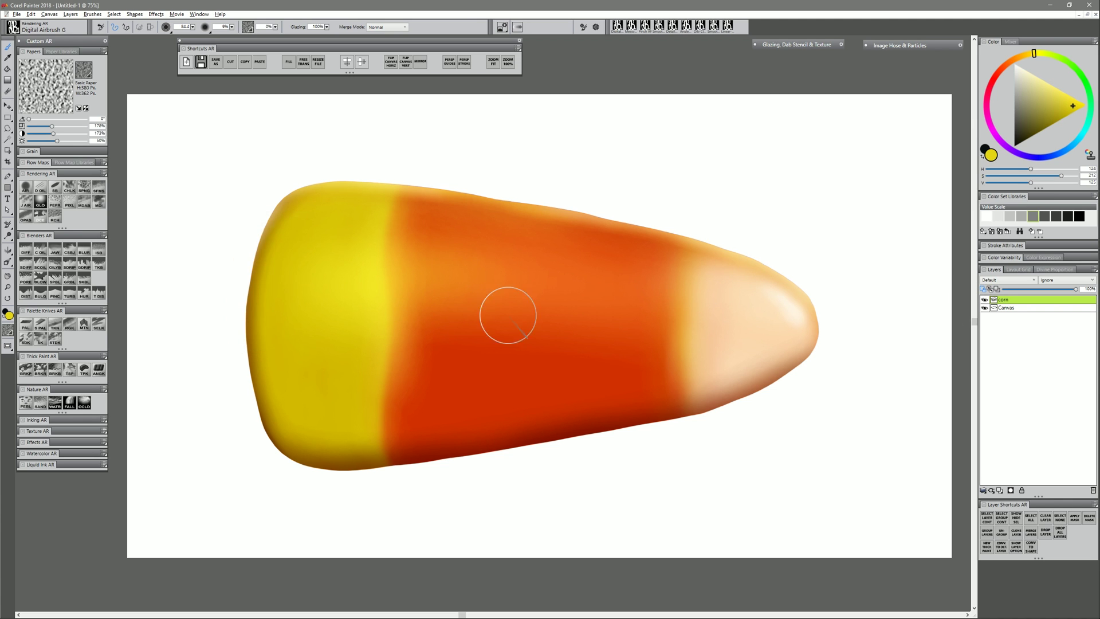
pyautogui.moveTo(265, 298); pyautogui.dragTo(280, 256)
pyautogui.press('[')
pyautogui.press('[')
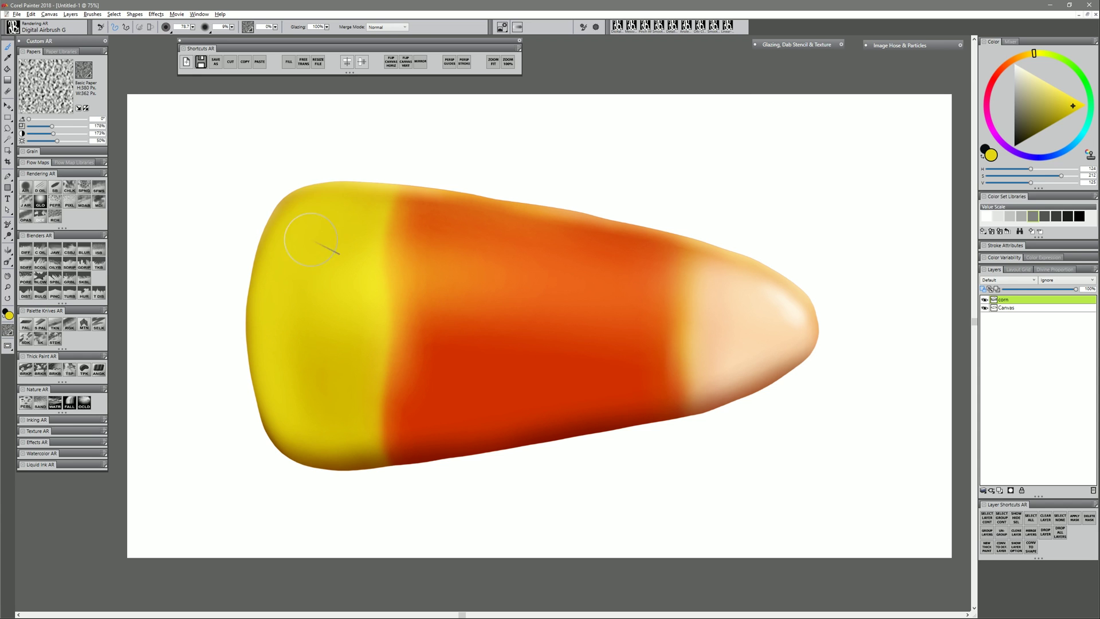
# - Airbrush a lighter yellow glow on the upper part of the wide end and smooth the darker patch below it
pyautogui.click(1061, 90)
pyautogui.press(']')
pyautogui.press(']')
pyautogui.press(']')
pyautogui.moveTo(328, 267); pyautogui.dragTo(351, 269)
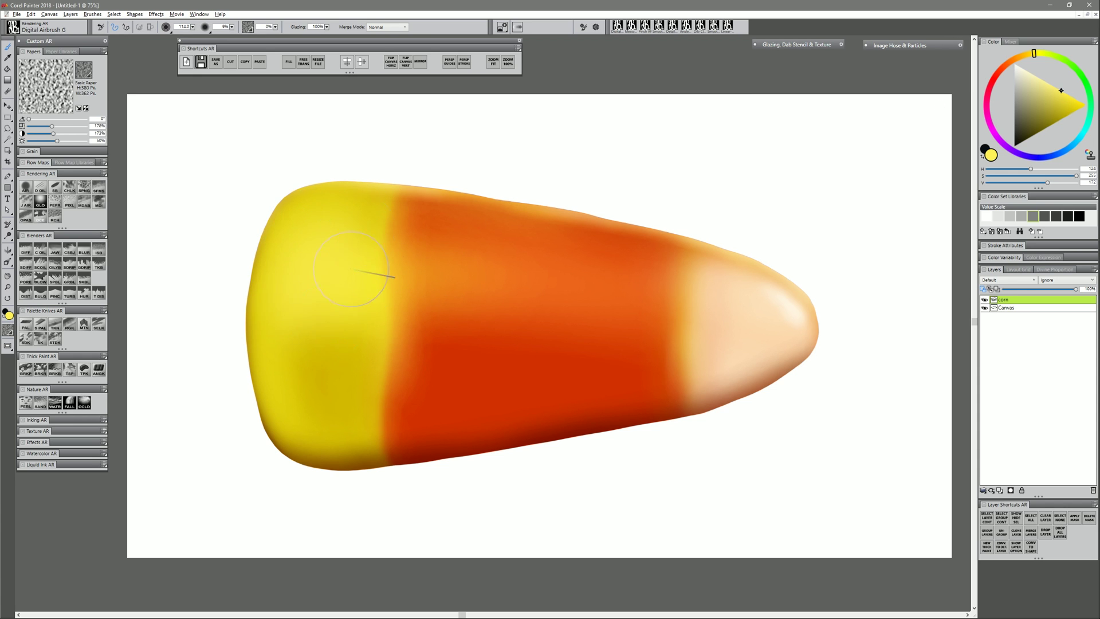
pyautogui.moveTo(292, 312)
pyautogui.mouseDown()
pyautogui.moveTo(323, 300)
pyautogui.moveTo(316, 356)
pyautogui.moveTo(332, 395)
pyautogui.mouseUp()
pyautogui.keyDown('alt'); pyautogui.click(306, 347); pyautogui.keyUp('alt')
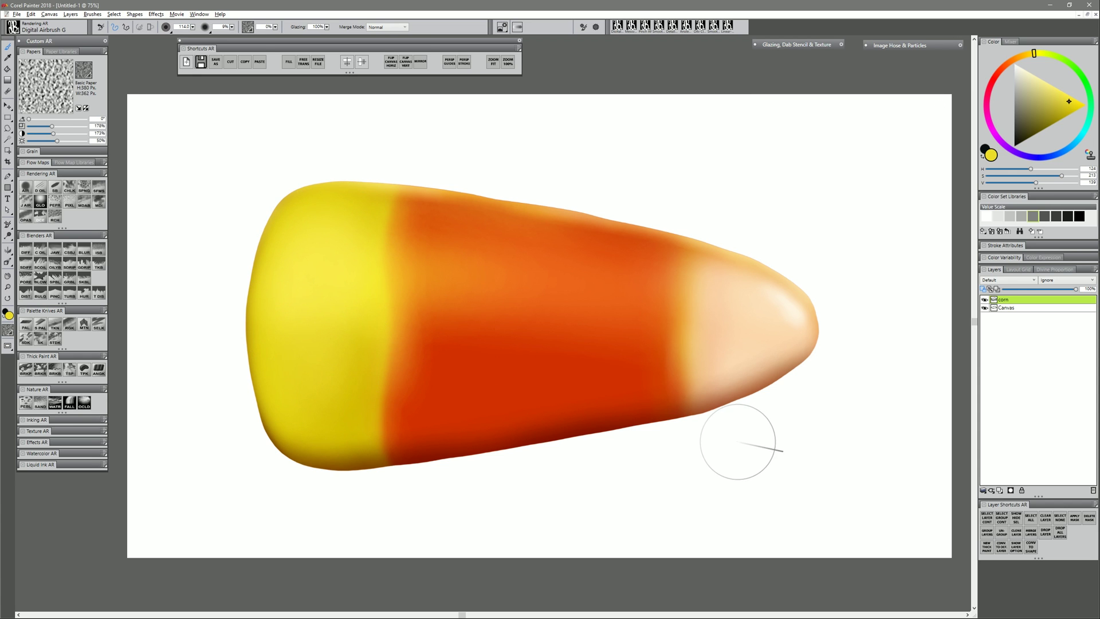
# - Brighten the upper part of the tip by airbrushing a pale cream sampled from its highlight
pyautogui.keyDown('alt'); pyautogui.click(797, 316); pyautogui.keyUp('alt')
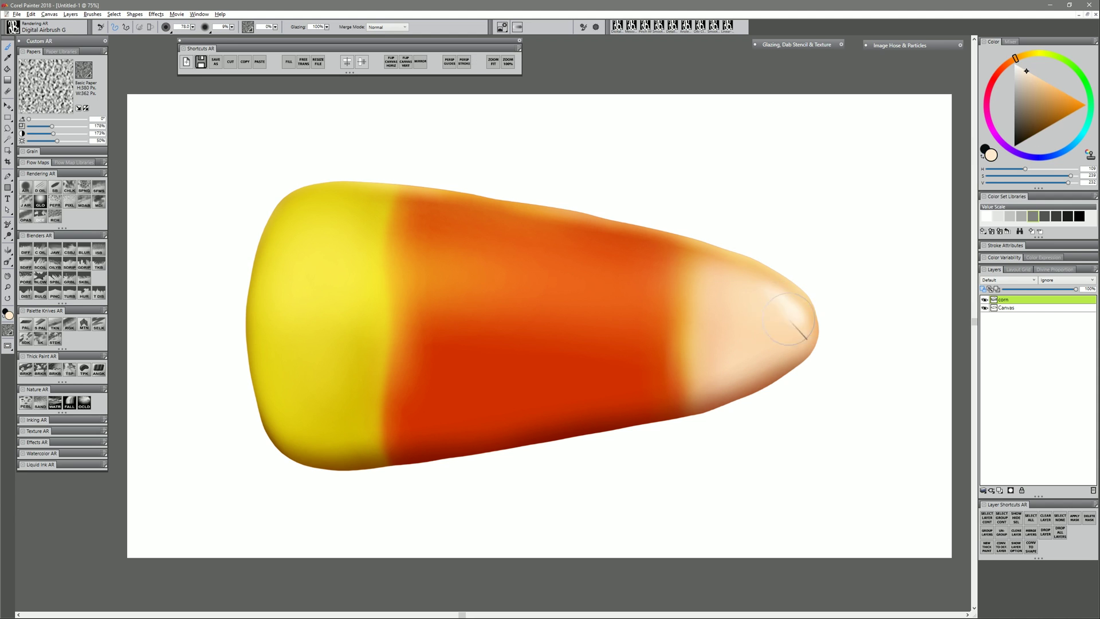
pyautogui.press('[')
pyautogui.press('[')
pyautogui.press('[')
pyautogui.press('[')
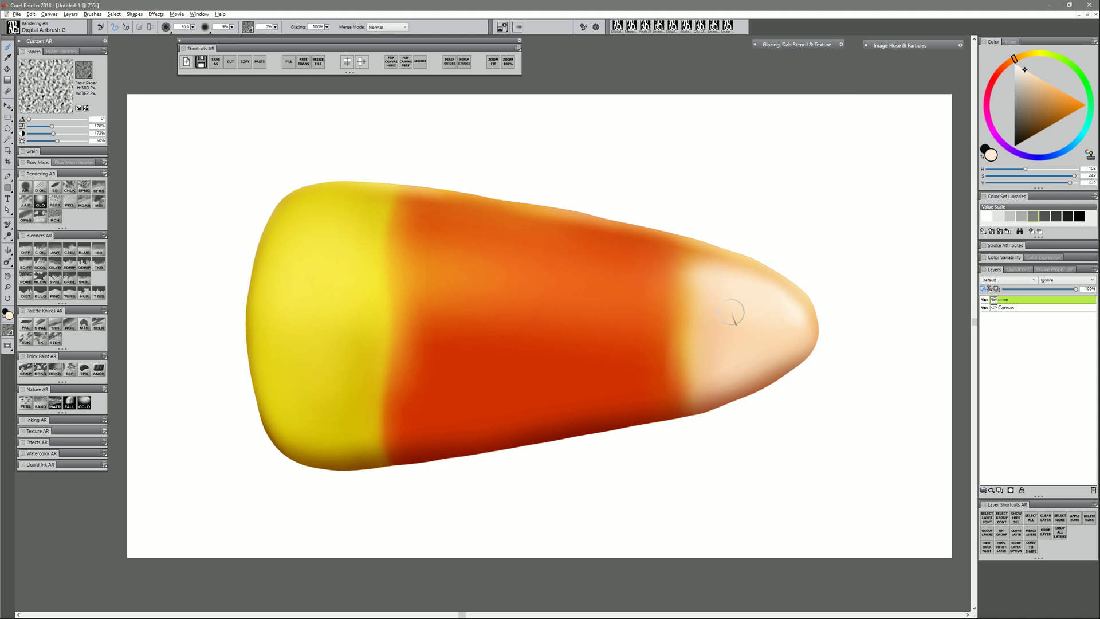
# - Airbrush a light tint of sampled yellow over the lower part of the cream tip using a larger brush
pyautogui.keyDown('alt'); pyautogui.click(346, 344); pyautogui.keyUp('alt')
pyautogui.press(']')
pyautogui.press(']')
pyautogui.press(']')
pyautogui.press(']')
pyautogui.moveTo(700, 346)
pyautogui.mouseDown()
pyautogui.moveTo(707, 361)
pyautogui.moveTo(789, 358)
pyautogui.mouseUp()
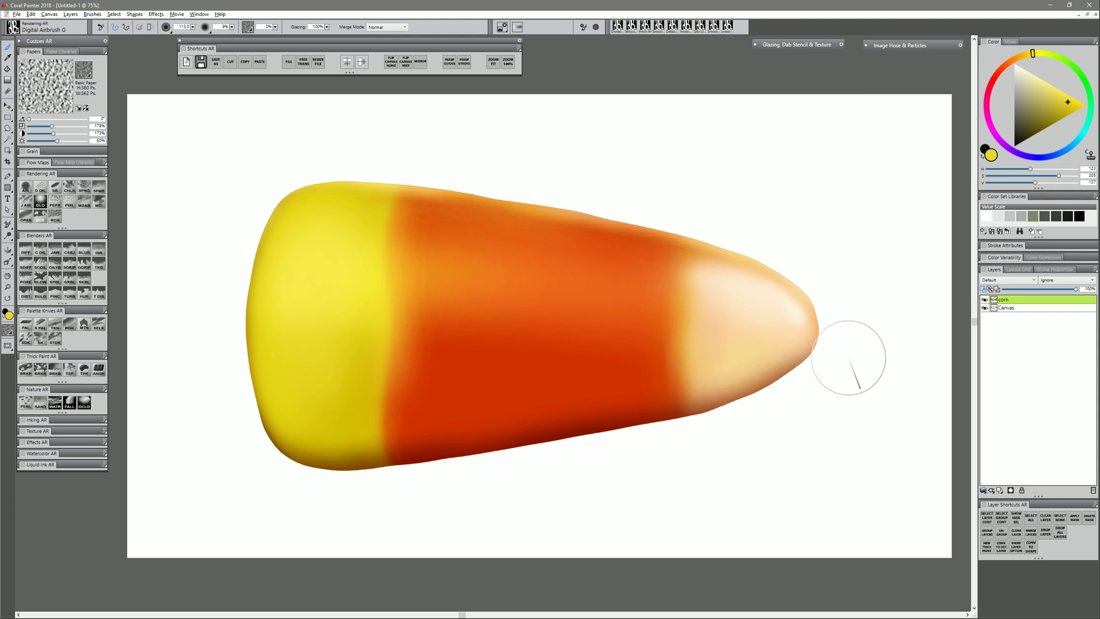
# - Airbrush a sampled orange transition along the boundary between the middle band and the cream tip
pyautogui.press('[')
pyautogui.press('[')
pyautogui.keyDown('alt'); pyautogui.click(686, 391); pyautogui.keyUp('alt')
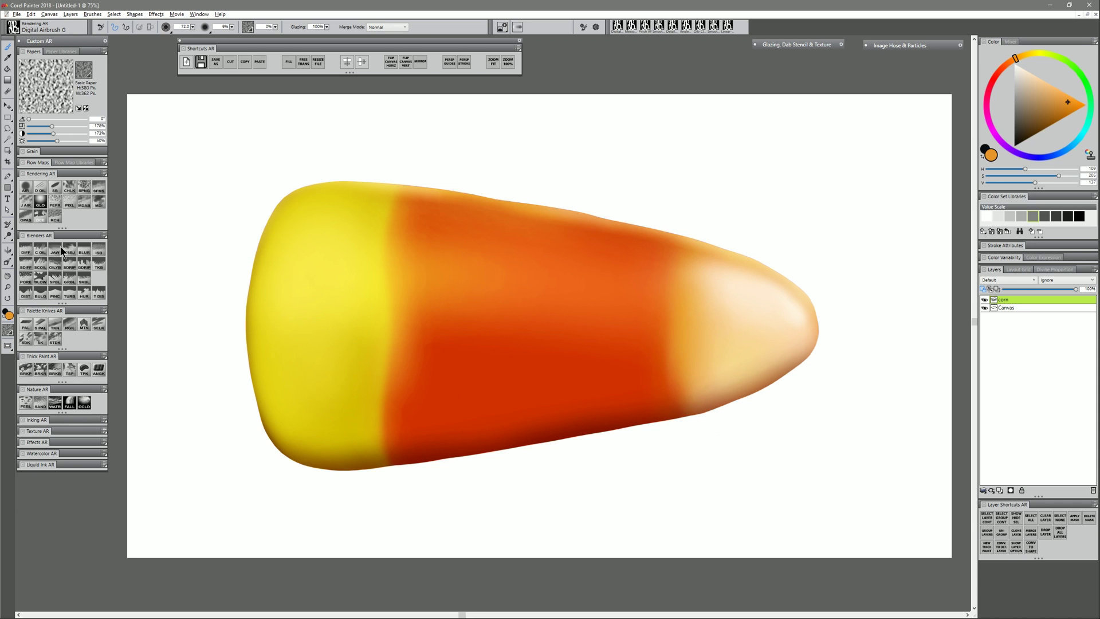
# - Switch to Coarse Oily Blender AR, choose a high-contrast simulated paper texture at 70% scale, and test it on the tip's boundary
pyautogui.click(40, 249)
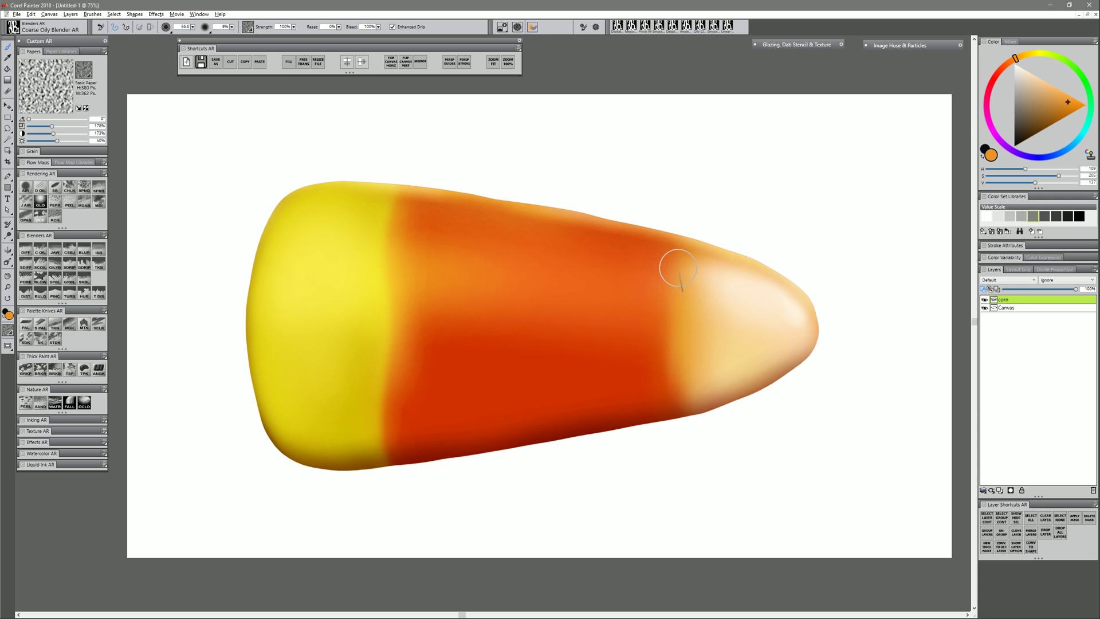
pyautogui.moveTo(685, 276)
pyautogui.mouseDown()
pyautogui.moveTo(668, 308)
pyautogui.moveTo(677, 350)
pyautogui.mouseUp()
pyautogui.click(84, 73)
pyautogui.click(172, 109)
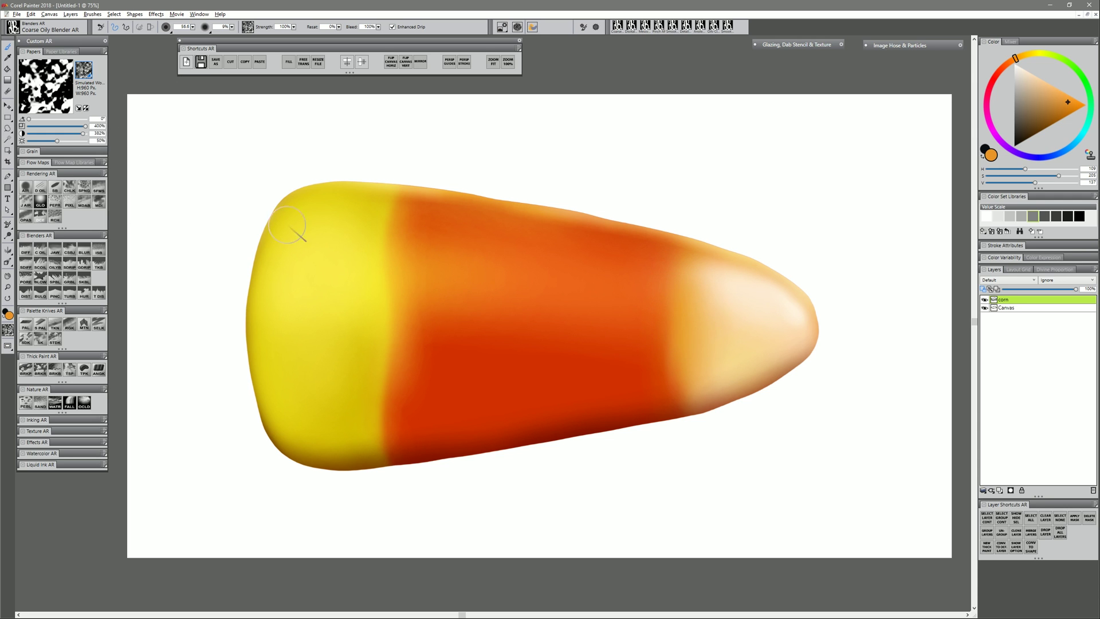
pyautogui.moveTo(654, 293)
pyautogui.mouseDown()
pyautogui.moveTo(662, 350)
pyautogui.moveTo(691, 359)
pyautogui.mouseUp()
pyautogui.click(36, 126)
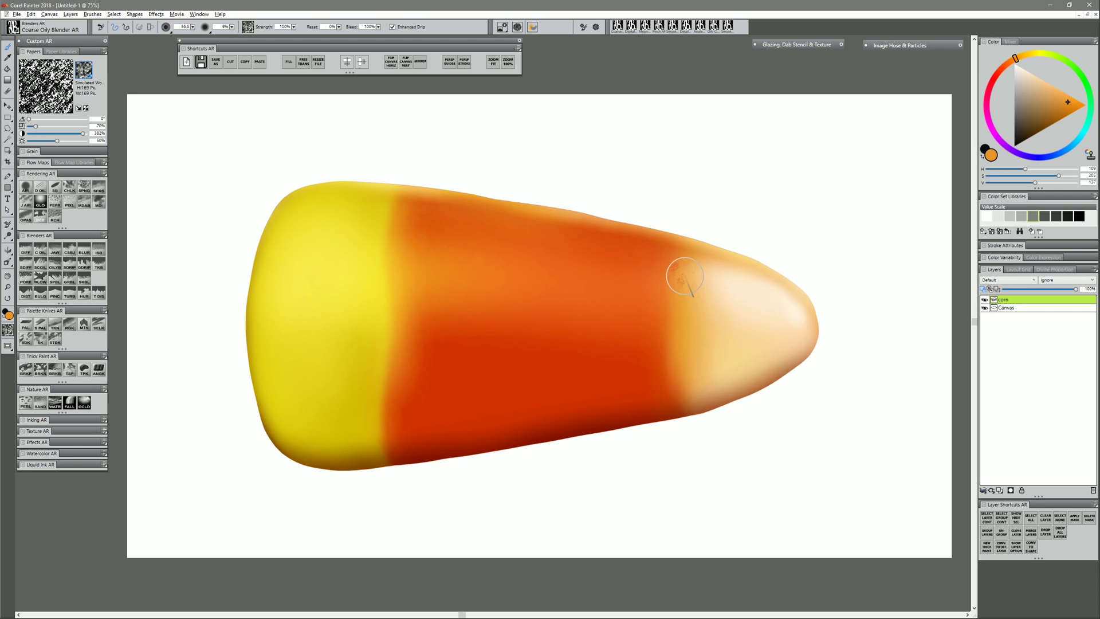
# - Reveal the flow map settings and roughen both band boundaries with grainy Coarse Oily Blender AR strokes
pyautogui.click(35, 162)
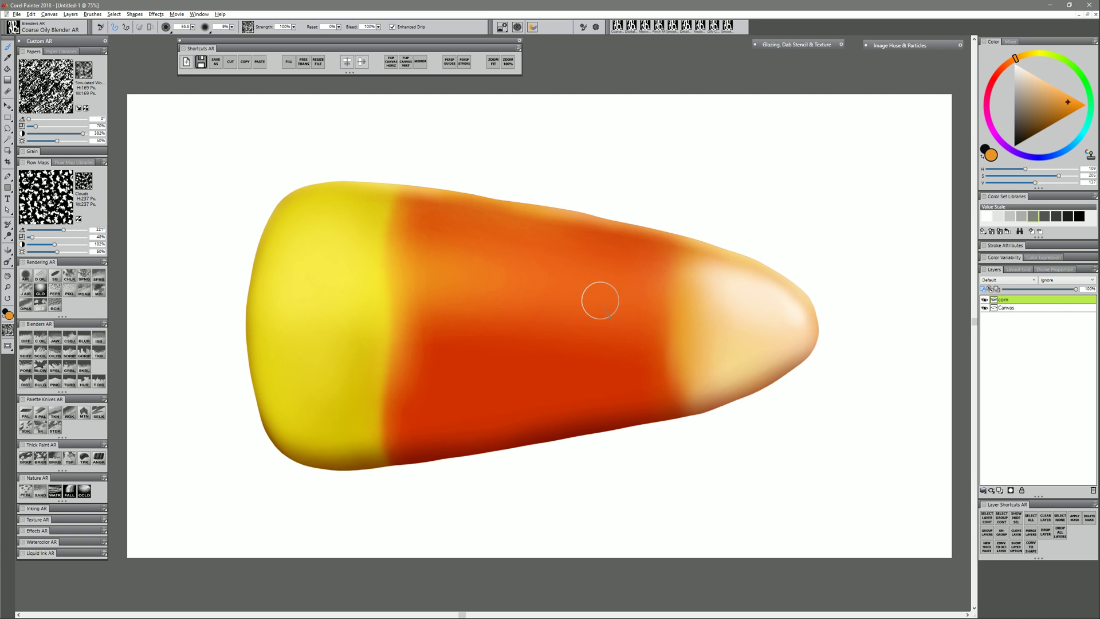
pyautogui.moveTo(674, 289); pyautogui.dragTo(666, 325)
pyautogui.moveTo(688, 361); pyautogui.dragTo(631, 378)
pyautogui.moveTo(454, 235); pyautogui.dragTo(403, 206)
pyautogui.moveTo(379, 319)
pyautogui.mouseDown()
pyautogui.moveTo(394, 418)
pyautogui.moveTo(404, 394)
pyautogui.moveTo(389, 289)
pyautogui.mouseUp()
# - Switch to the Grainy Blender and roughen both band boundaries, then streak the cream tip and the lower yellow band with a smaller brush
pyautogui.click(85, 181)
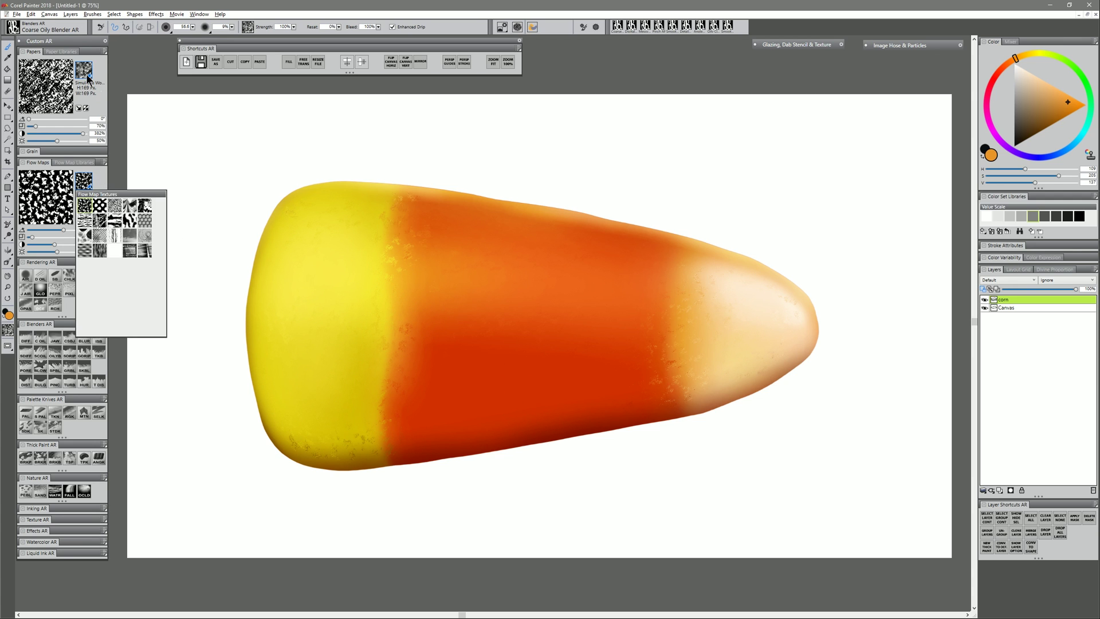
pyautogui.click(89, 182)
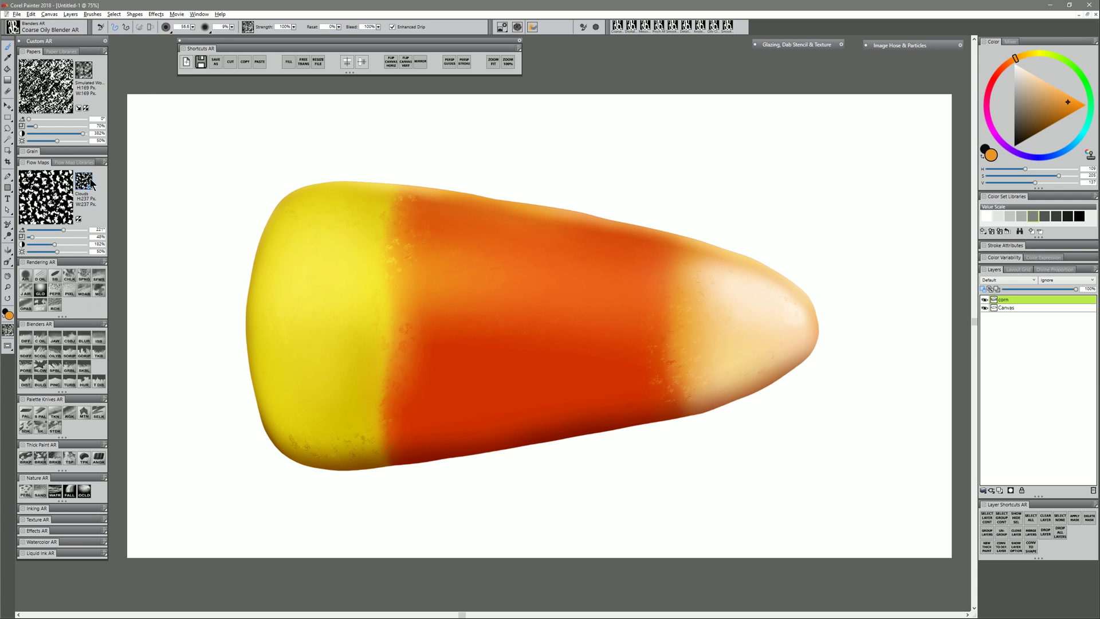
pyautogui.click(69, 366)
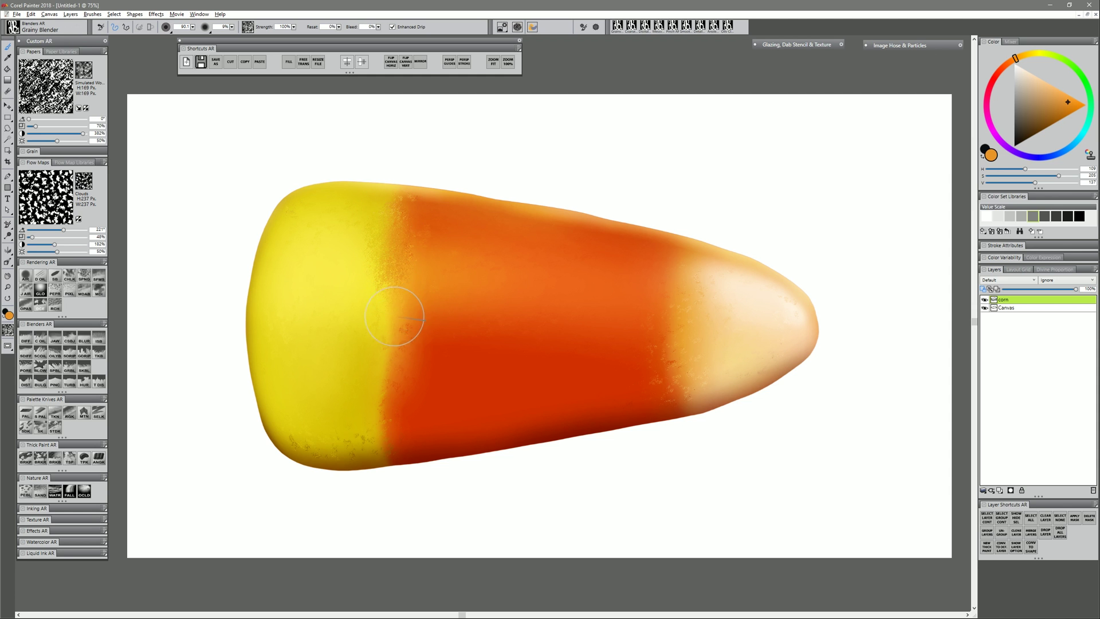
pyautogui.moveTo(395, 372)
pyautogui.mouseDown()
pyautogui.moveTo(353, 439)
pyautogui.moveTo(289, 435)
pyautogui.mouseUp()
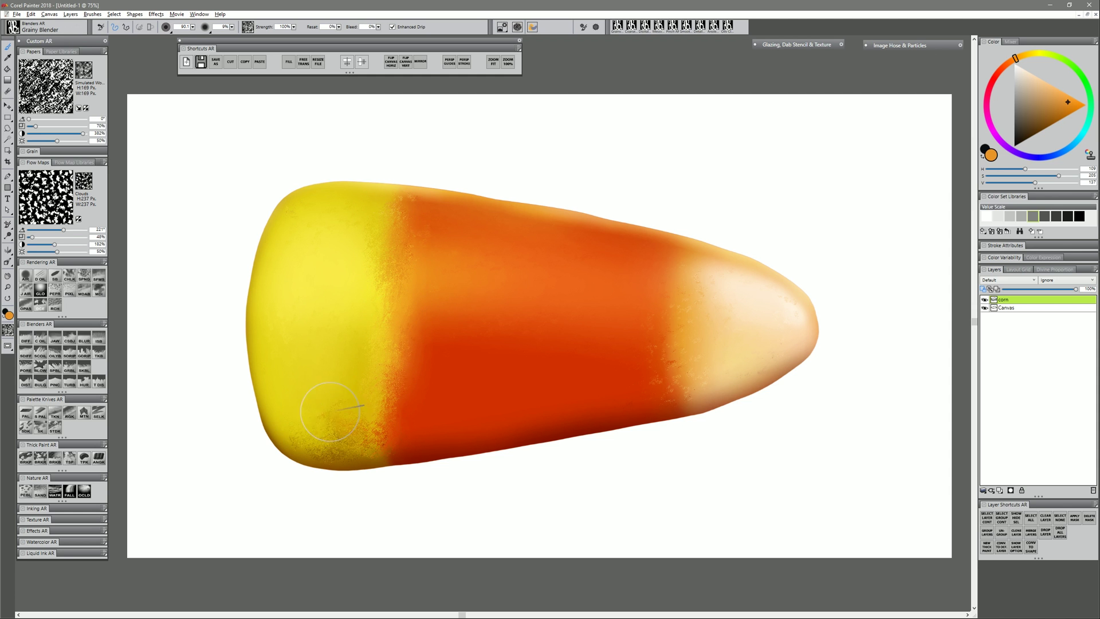
pyautogui.moveTo(675, 295)
pyautogui.mouseDown()
pyautogui.moveTo(687, 263)
pyautogui.moveTo(672, 277)
pyautogui.moveTo(677, 390)
pyautogui.mouseUp()
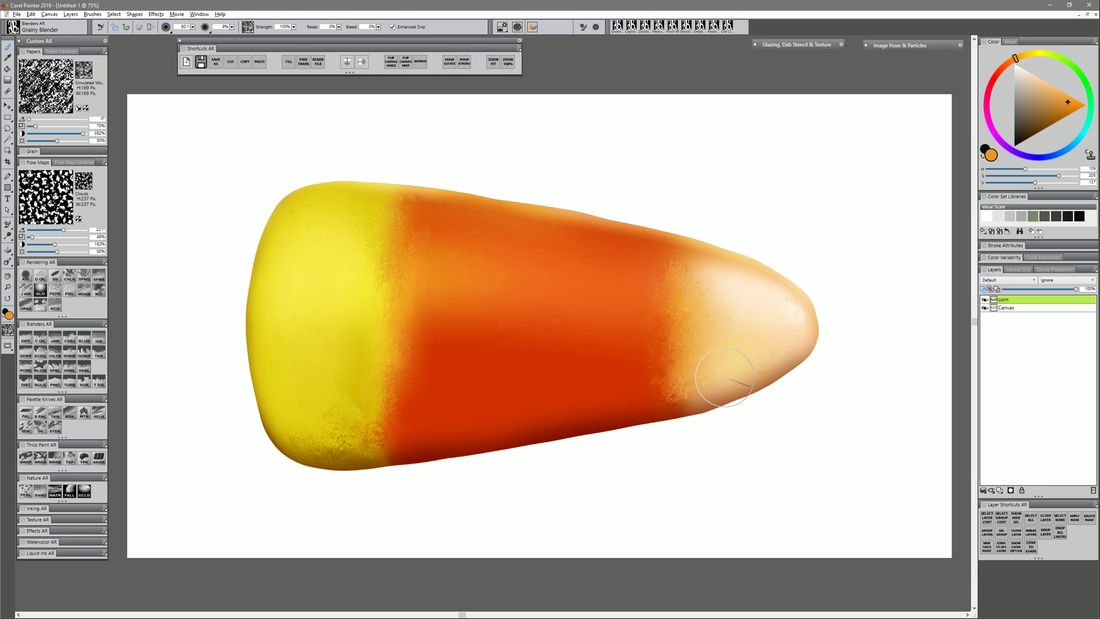
pyautogui.press('[')
pyautogui.moveTo(706, 269); pyautogui.dragTo(754, 359)
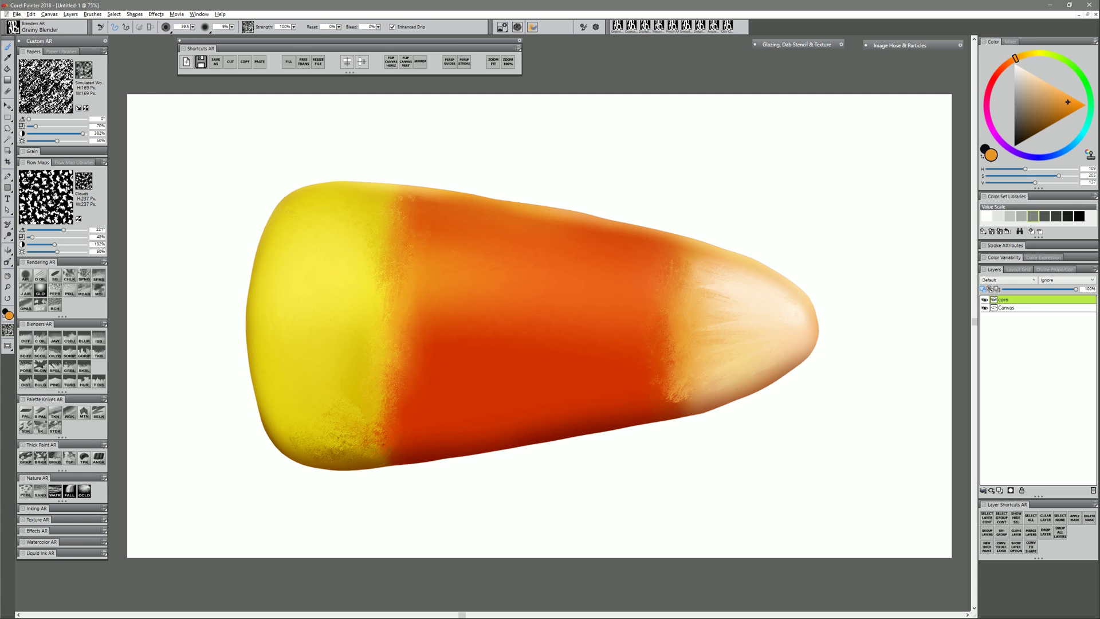
pyautogui.moveTo(347, 420); pyautogui.dragTo(318, 376)
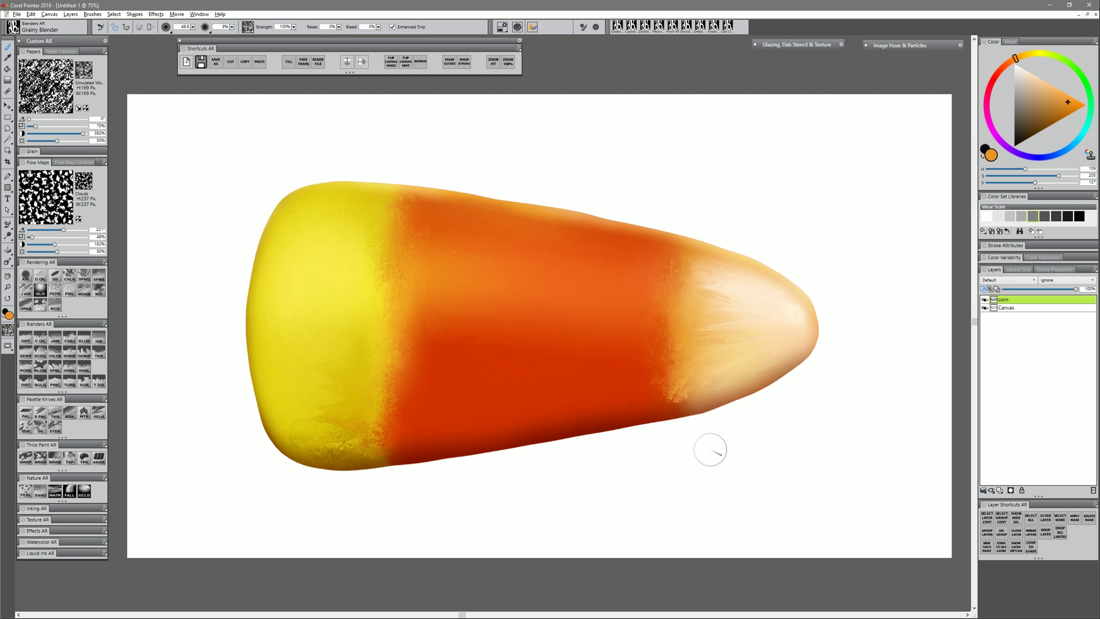
# - Soften the grainy texture along both band boundaries and the lower edge with Diffuse Blur AR strokes
pyautogui.click(26, 338)
pyautogui.press(']')
pyautogui.moveTo(378, 427)
pyautogui.mouseDown()
pyautogui.moveTo(359, 405)
pyautogui.moveTo(399, 363)
pyautogui.moveTo(346, 257)
pyautogui.mouseUp()
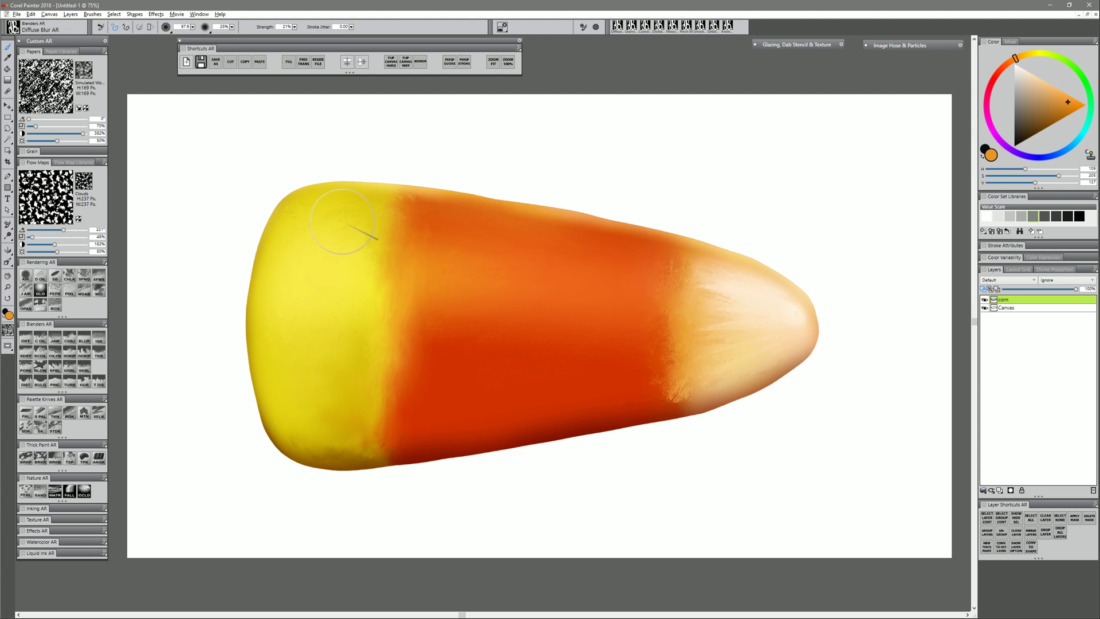
pyautogui.moveTo(680, 293)
pyautogui.mouseDown()
pyautogui.moveTo(670, 327)
pyautogui.moveTo(714, 368)
pyautogui.moveTo(657, 388)
pyautogui.moveTo(682, 317)
pyautogui.moveTo(718, 315)
pyautogui.moveTo(647, 270)
pyautogui.moveTo(656, 393)
pyautogui.moveTo(722, 343)
pyautogui.moveTo(671, 379)
pyautogui.mouseUp()
pyautogui.moveTo(383, 436)
pyautogui.mouseDown()
pyautogui.moveTo(325, 438)
pyautogui.moveTo(392, 428)
pyautogui.moveTo(434, 391)
pyautogui.mouseUp()
pyautogui.press('[')
pyautogui.moveTo(375, 467); pyautogui.dragTo(461, 461)
# - Push the cream tip's colours with Distorto AR and tighten both band boundaries with Pinch AR strokes
pyautogui.click(25, 379)
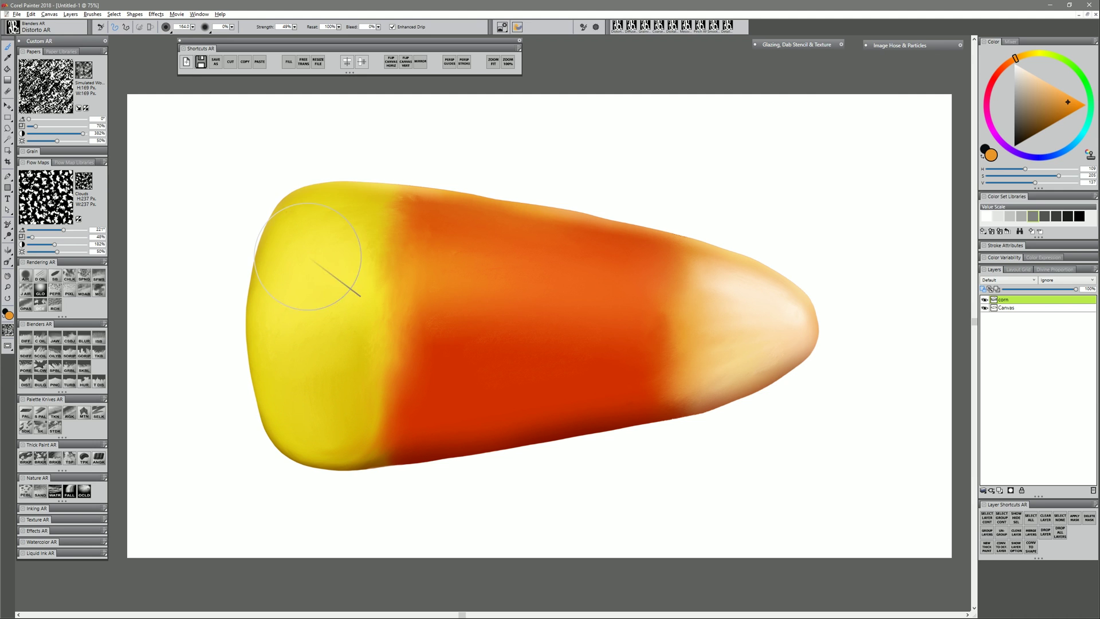
pyautogui.moveTo(723, 293); pyautogui.dragTo(765, 298)
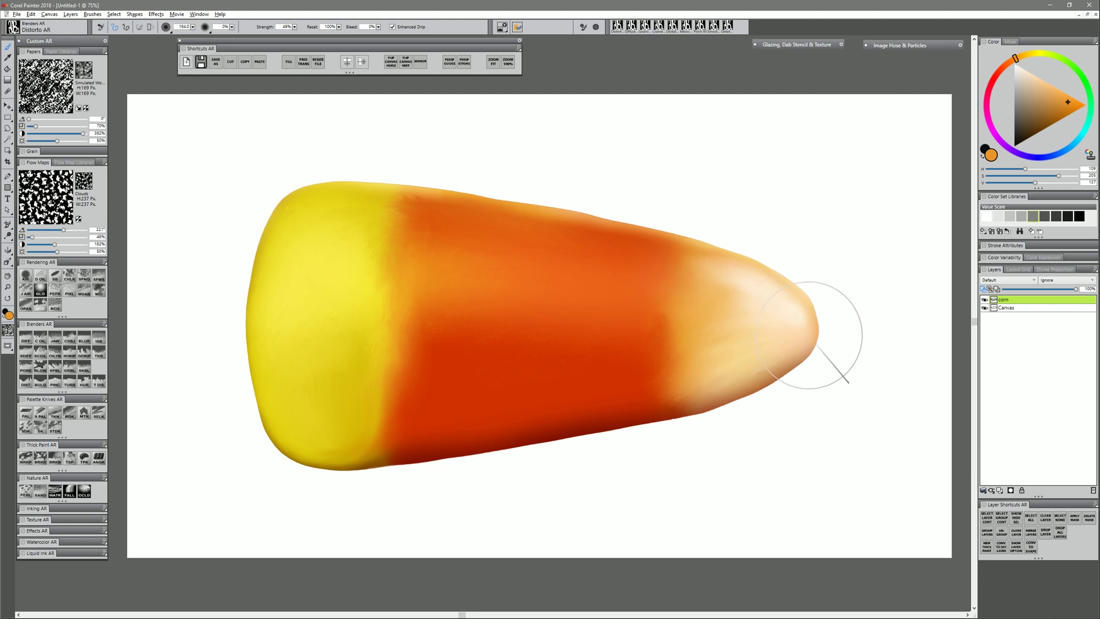
pyautogui.click(55, 382)
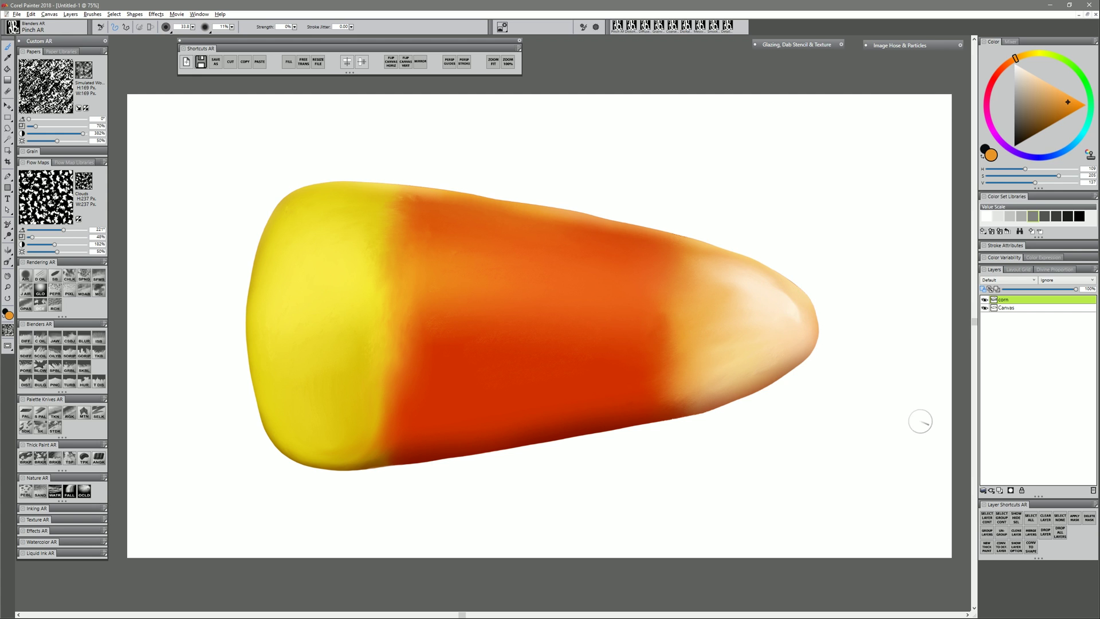
pyautogui.press(']')
pyautogui.moveTo(404, 201); pyautogui.dragTo(380, 421)
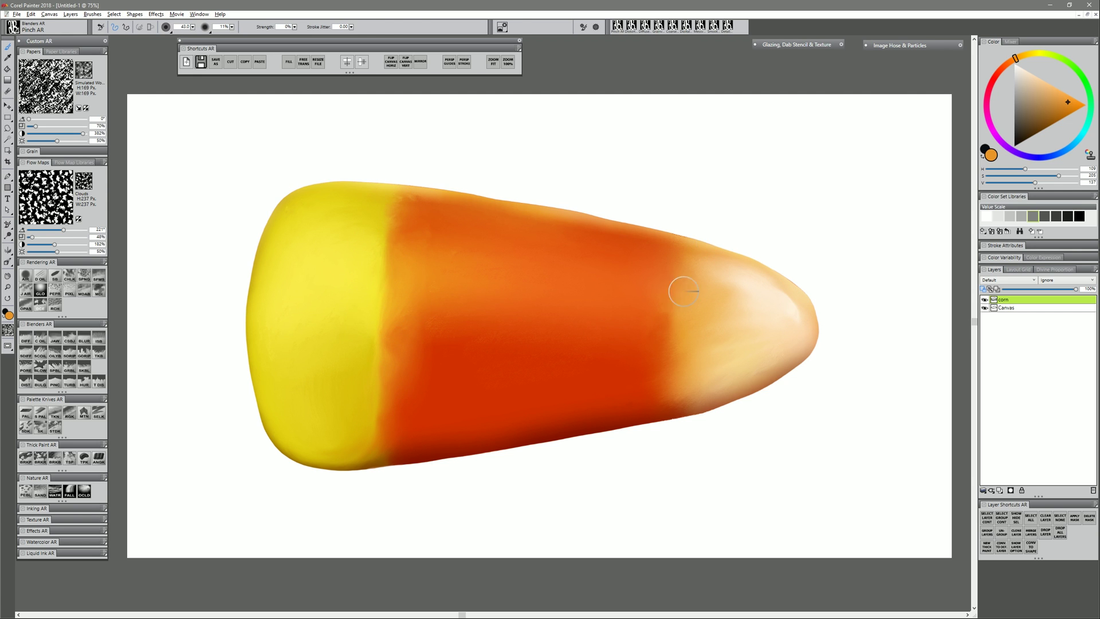
pyautogui.moveTo(684, 291); pyautogui.dragTo(682, 361)
pyautogui.press(']')
# - Use Distorto AR at varying sizes to push the orange band toward its outer edges and into the yellow boundary
pyautogui.click(25, 382)
pyautogui.moveTo(653, 240); pyautogui.dragTo(671, 214)
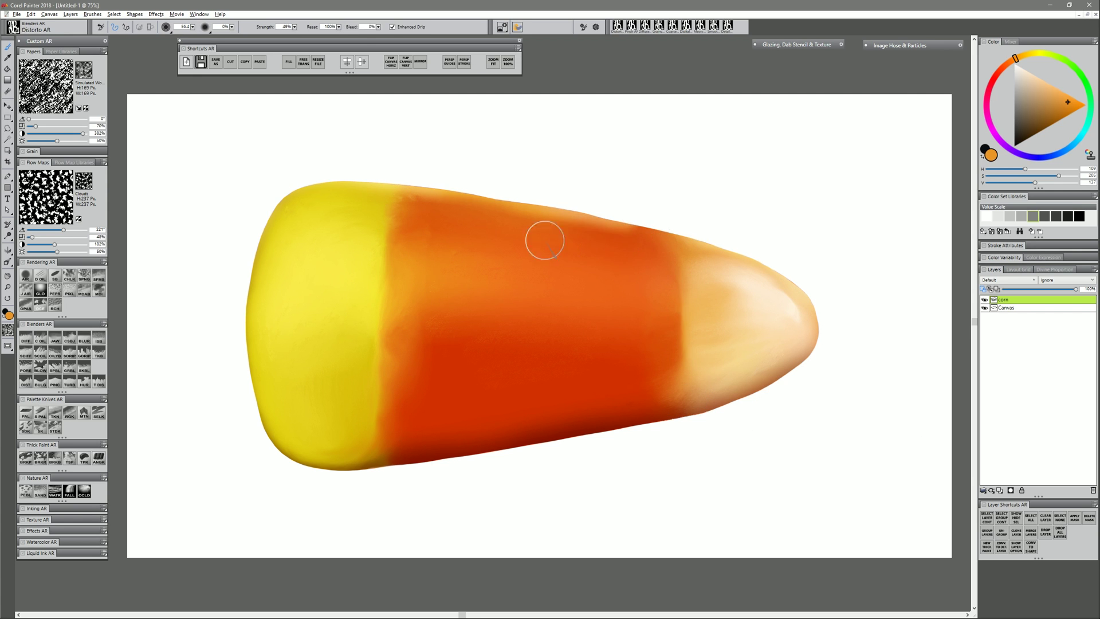
pyautogui.press(']')
pyautogui.moveTo(418, 216)
pyautogui.mouseDown()
pyautogui.moveTo(532, 224)
pyautogui.moveTo(623, 247)
pyautogui.mouseUp()
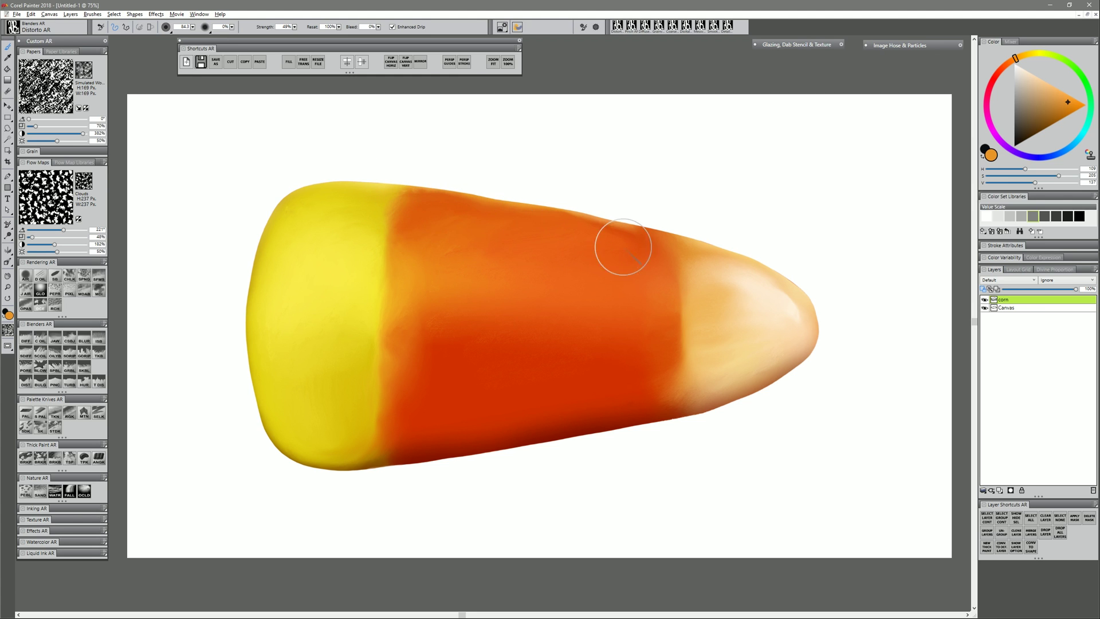
pyautogui.moveTo(418, 243); pyautogui.dragTo(404, 251)
pyautogui.press(']')
pyautogui.press('[')
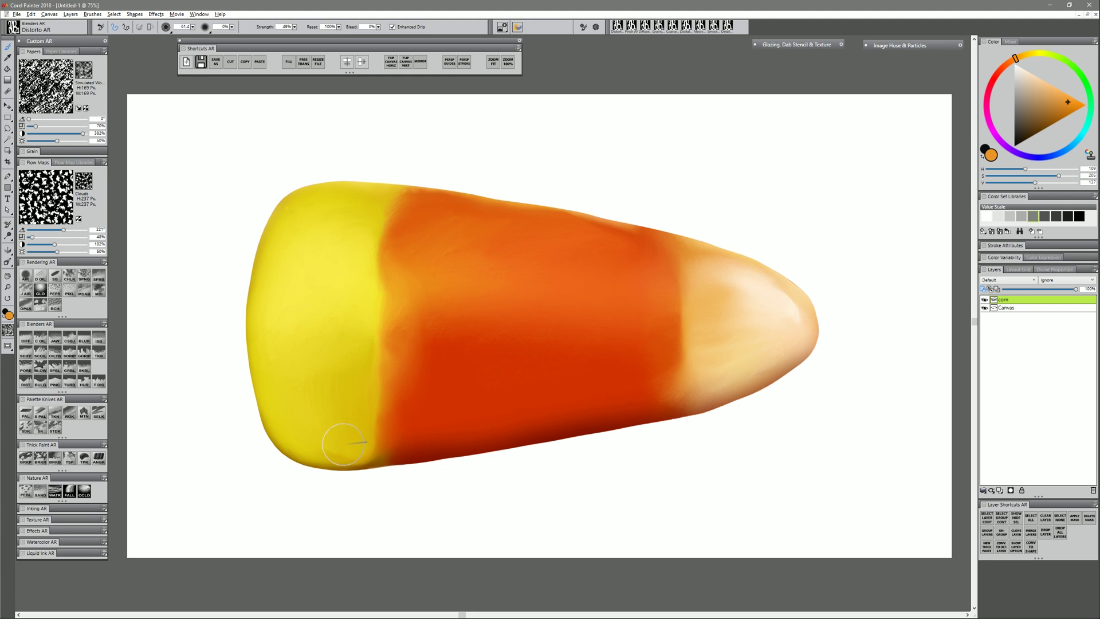
pyautogui.press(']')
pyautogui.press(']')
pyautogui.press(']')
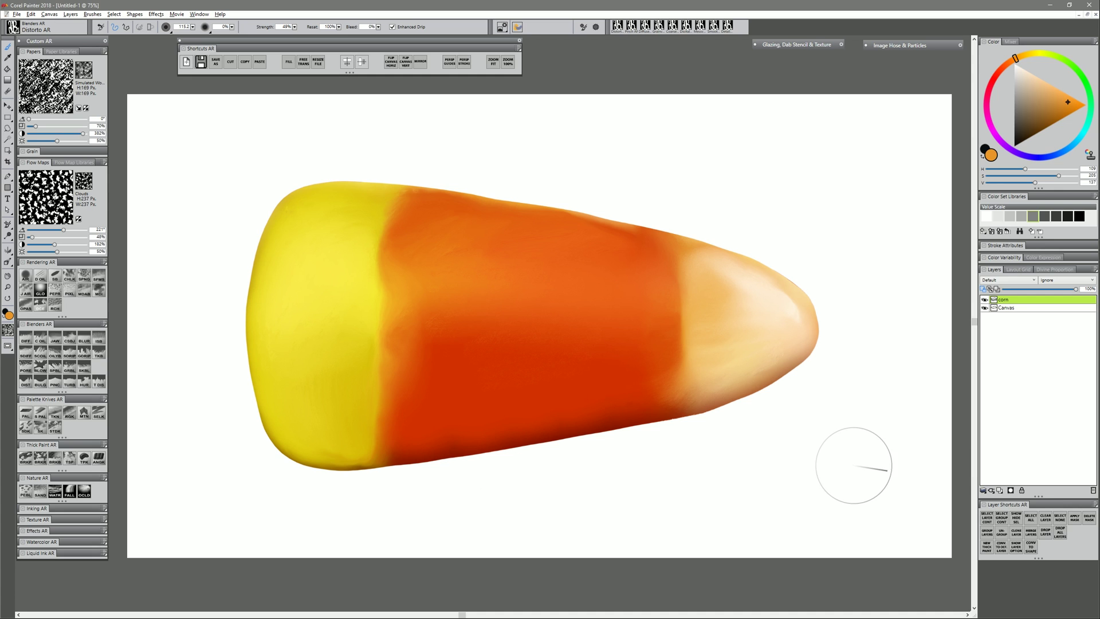
# - Choose the Oily Pastel brush and dab small highlights in sampled yellow along the yellow band's boundary
pyautogui.click(70, 274)
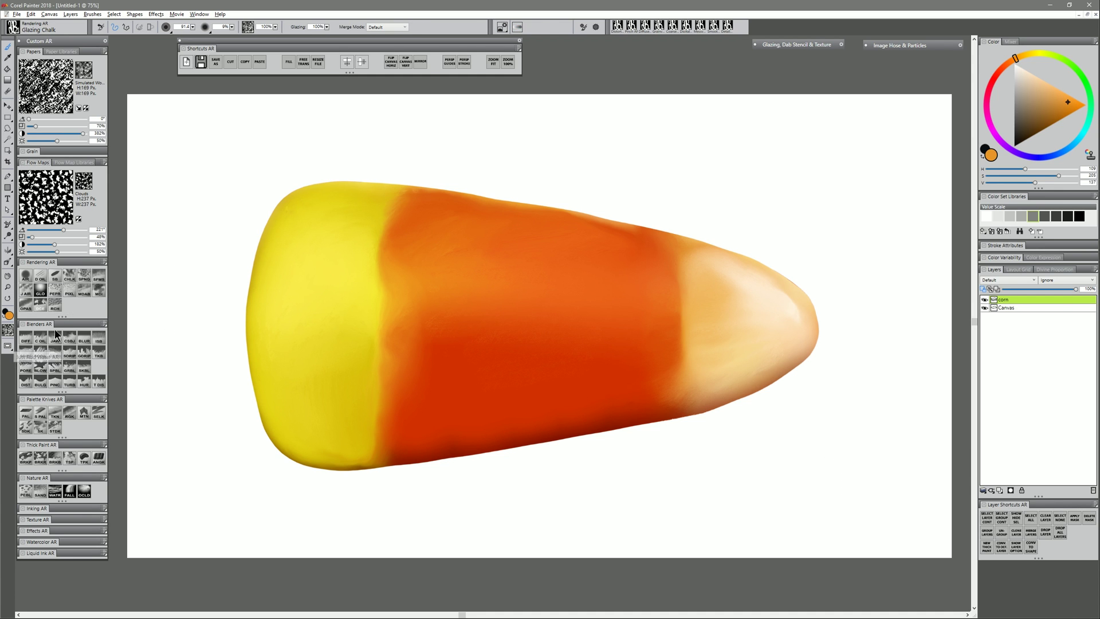
pyautogui.click(26, 301)
pyautogui.keyDown('alt'); pyautogui.click(356, 276); pyautogui.keyUp('alt')
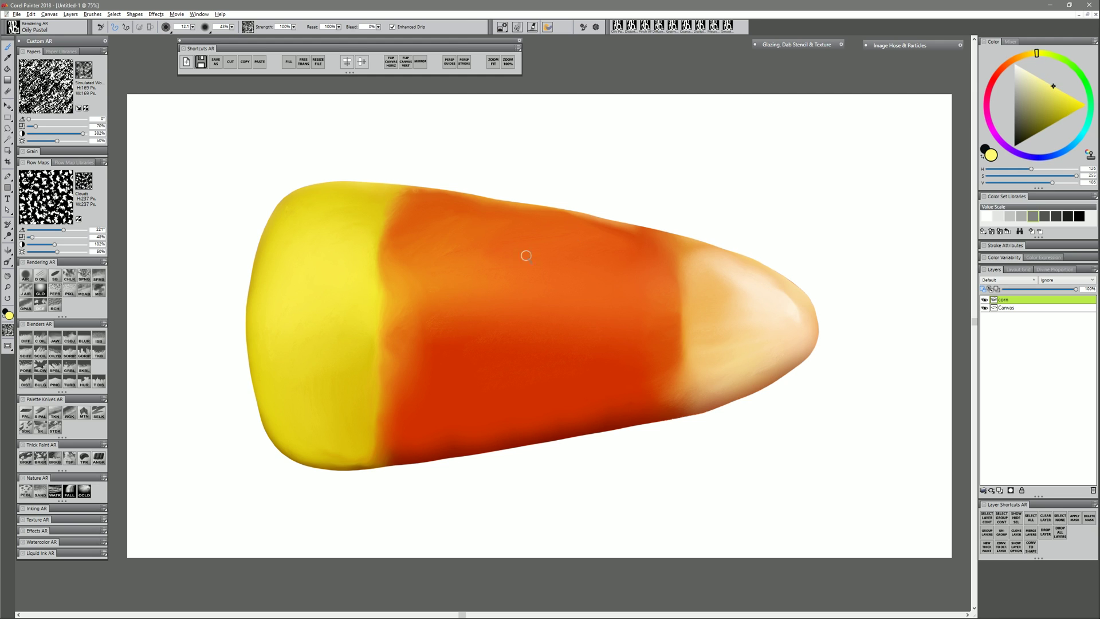
pyautogui.moveTo(378, 262); pyautogui.dragTo(375, 248)
# - Dab sampled bright orange with Oily Pastel over the highlight area of the middle band
pyautogui.keyDown('alt'); pyautogui.click(532, 270); pyautogui.keyUp('alt')
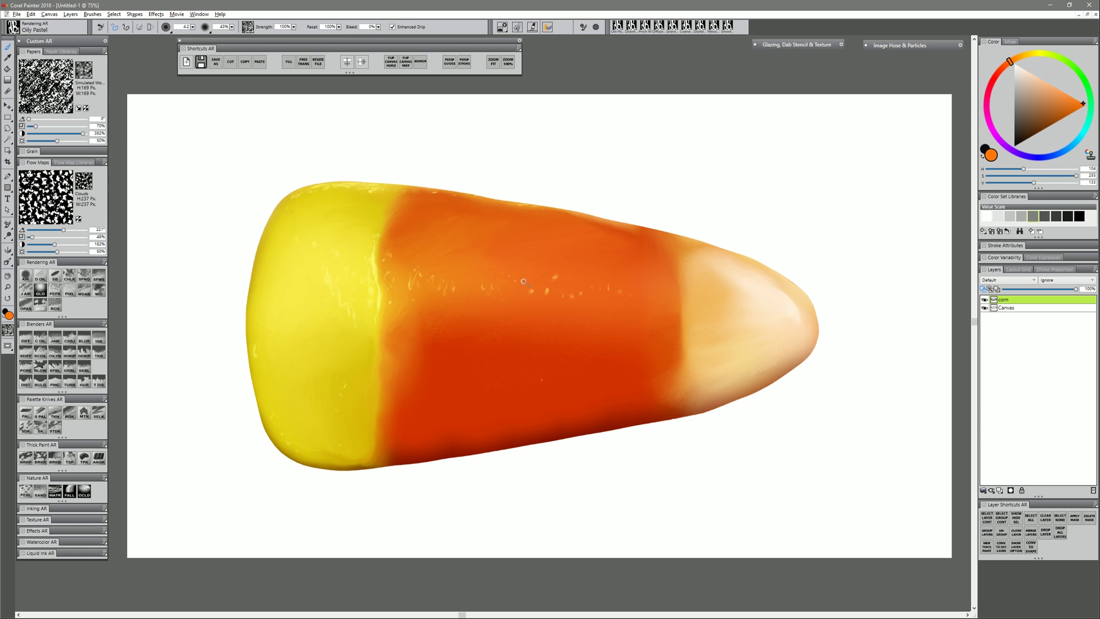
pyautogui.moveTo(484, 275); pyautogui.dragTo(473, 279)
pyautogui.moveTo(426, 250); pyautogui.dragTo(507, 281)
pyautogui.moveTo(731, 368); pyautogui.dragTo(722, 367)
pyautogui.moveTo(513, 304); pyautogui.dragTo(542, 310)
# - Smudge the orange dabs into the middle band and the yellow boundary with Oily Blender AR
pyautogui.click(43, 338)
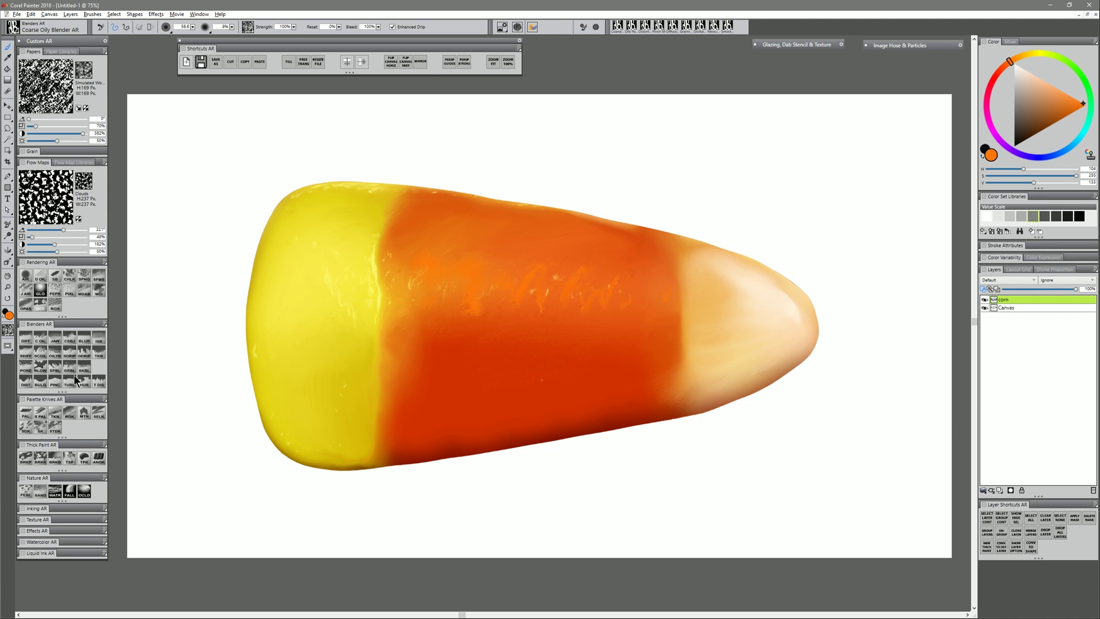
pyautogui.click(55, 355)
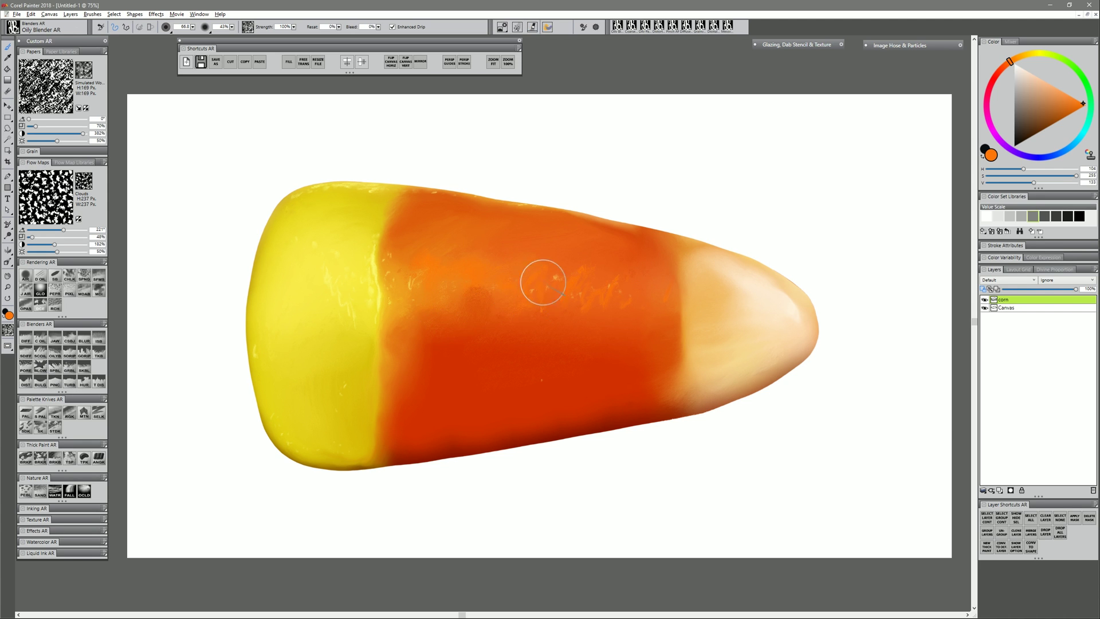
pyautogui.moveTo(543, 282)
pyautogui.mouseDown()
pyautogui.moveTo(543, 305)
pyautogui.moveTo(588, 279)
pyautogui.moveTo(605, 308)
pyautogui.moveTo(559, 273)
pyautogui.moveTo(387, 285)
pyautogui.mouseUp()
pyautogui.moveTo(414, 281)
pyautogui.mouseDown()
pyautogui.moveTo(397, 318)
pyautogui.moveTo(400, 293)
pyautogui.moveTo(431, 302)
pyautogui.moveTo(402, 294)
pyautogui.mouseUp()
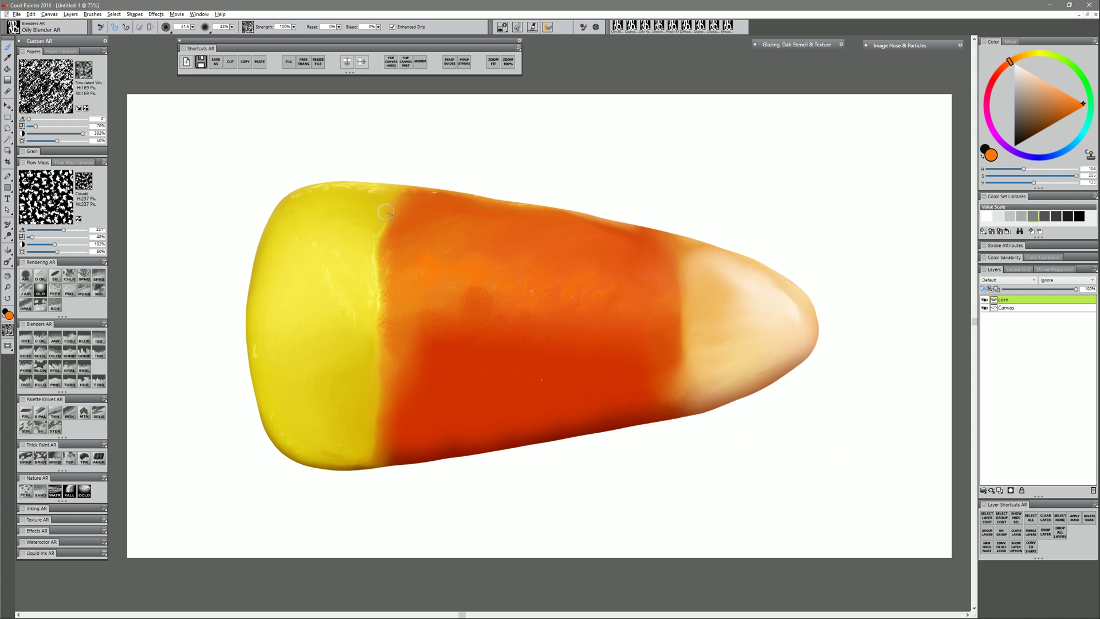
# - Roughen the boundary between the orange band and the cream tip with Oily Blender AR at varying sizes
pyautogui.moveTo(673, 335)
pyautogui.mouseDown()
pyautogui.moveTo(678, 282)
pyautogui.moveTo(685, 348)
pyautogui.moveTo(683, 258)
pyautogui.moveTo(675, 381)
pyautogui.mouseUp()
pyautogui.press(']')
pyautogui.press(']')
pyautogui.press(']')
pyautogui.press(']')
pyautogui.press(']')
pyautogui.press(']')
pyautogui.press('[')
pyautogui.press('[')
pyautogui.press('[')
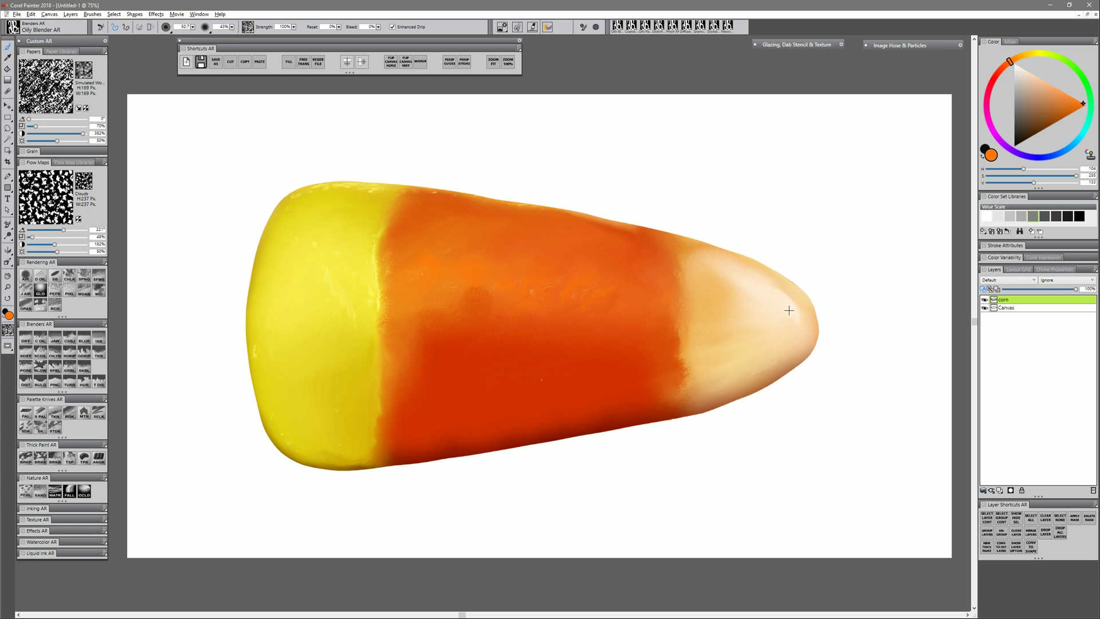
# - Undo the last blender stroke on the cream tip and soften the tip's boundary with Diffuse Blur AR
pyautogui.moveTo(732, 281); pyautogui.dragTo(688, 263)
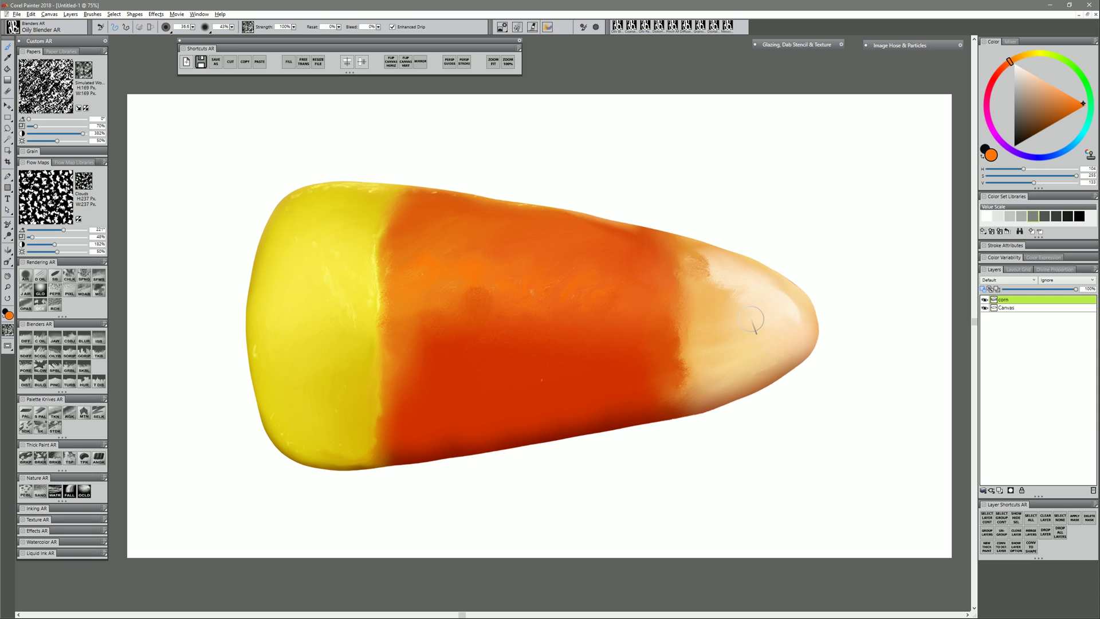
pyautogui.hotkey('ctrl', 'z')
pyautogui.click(25, 336)
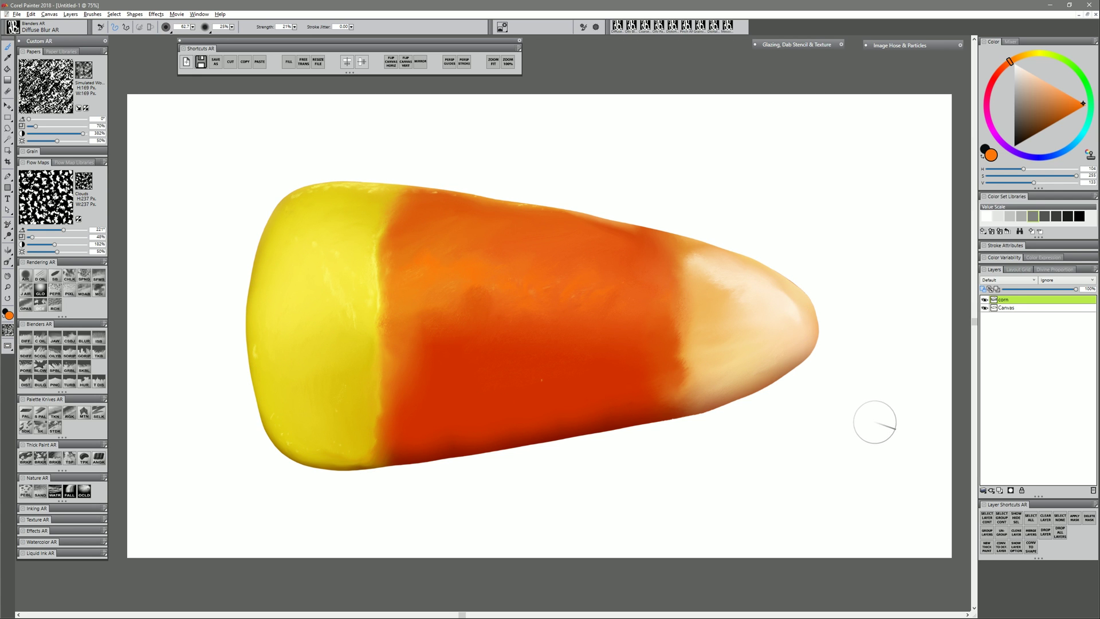
# - Select the corn layer's content and add a new layer above it in Overlay mode
pyautogui.rightClick(1004, 301)
pyautogui.click(950, 361)
pyautogui.click(999, 490)
pyautogui.click(1002, 281)
pyautogui.click(999, 379)
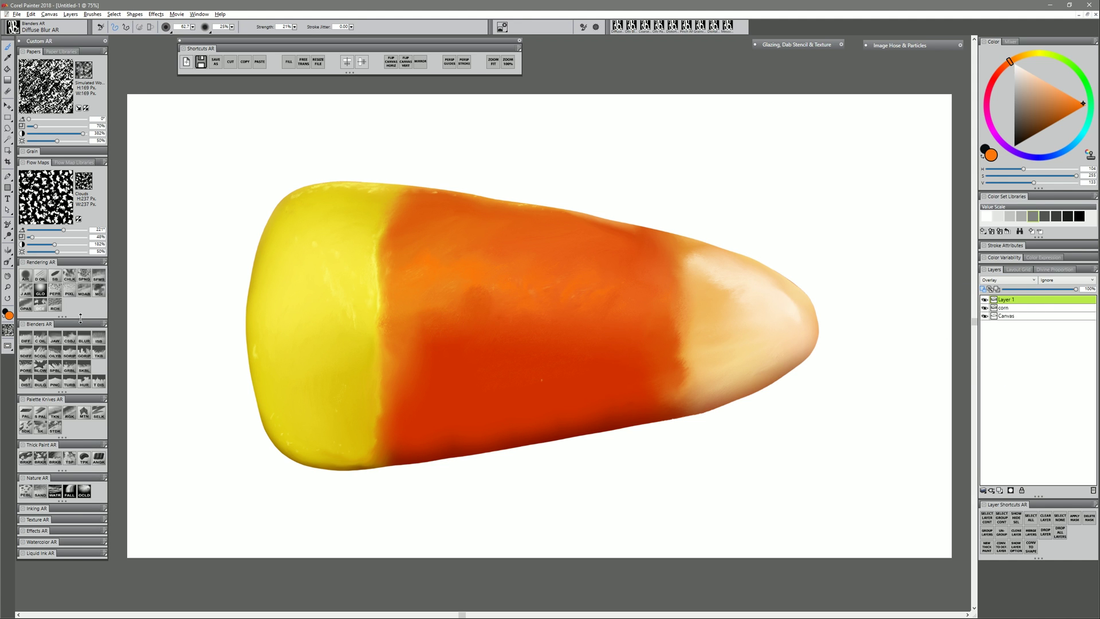
# - Choose Pepper Spray AR with white and turn off transparency preservation and underlying colour pick-up for the new layer
pyautogui.click(1012, 216)
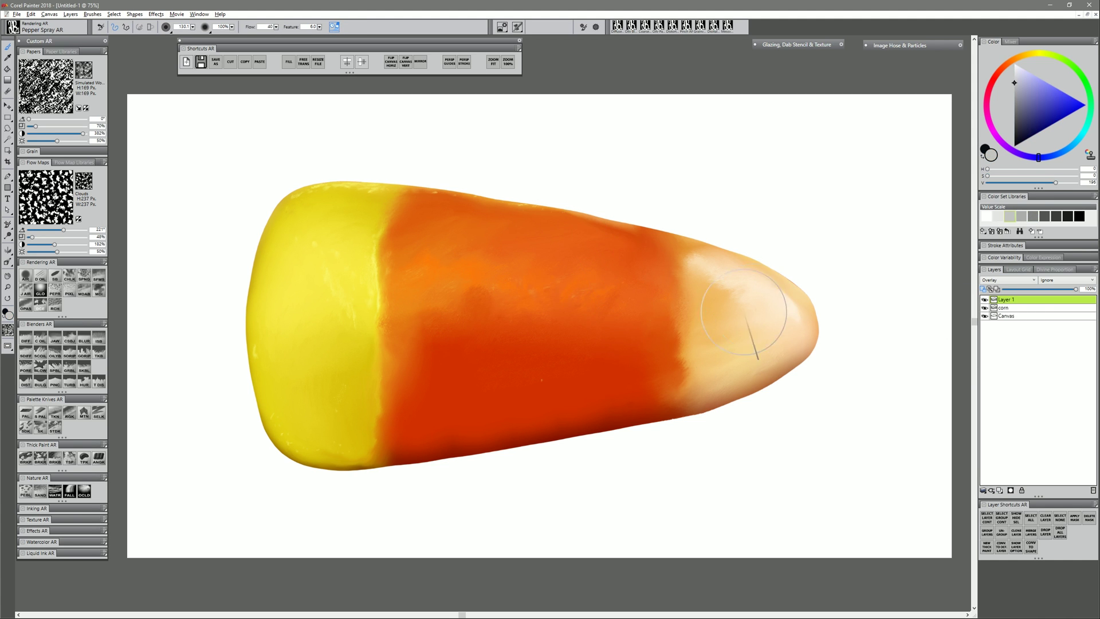
pyautogui.click(988, 216)
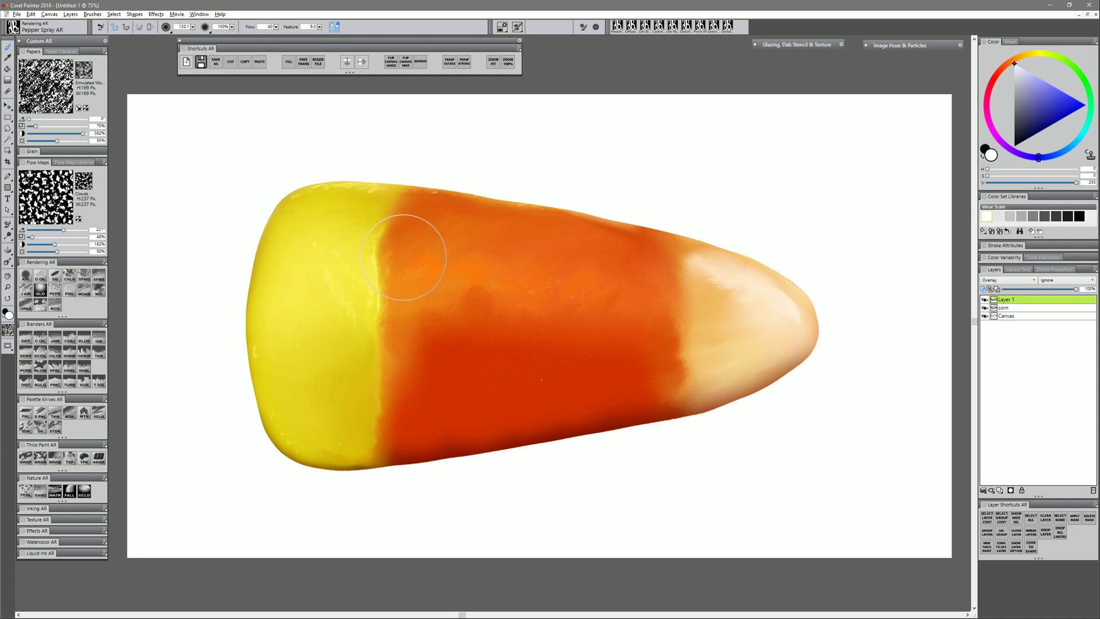
pyautogui.click(991, 290)
pyautogui.click(983, 289)
# - Undo the coarse test spray, set the brush feature to 3, and spray fine white speckles over the candy corn
pyautogui.moveTo(784, 262)
pyautogui.mouseDown()
pyautogui.moveTo(430, 222)
pyautogui.moveTo(279, 312)
pyautogui.moveTo(692, 367)
pyautogui.mouseUp()
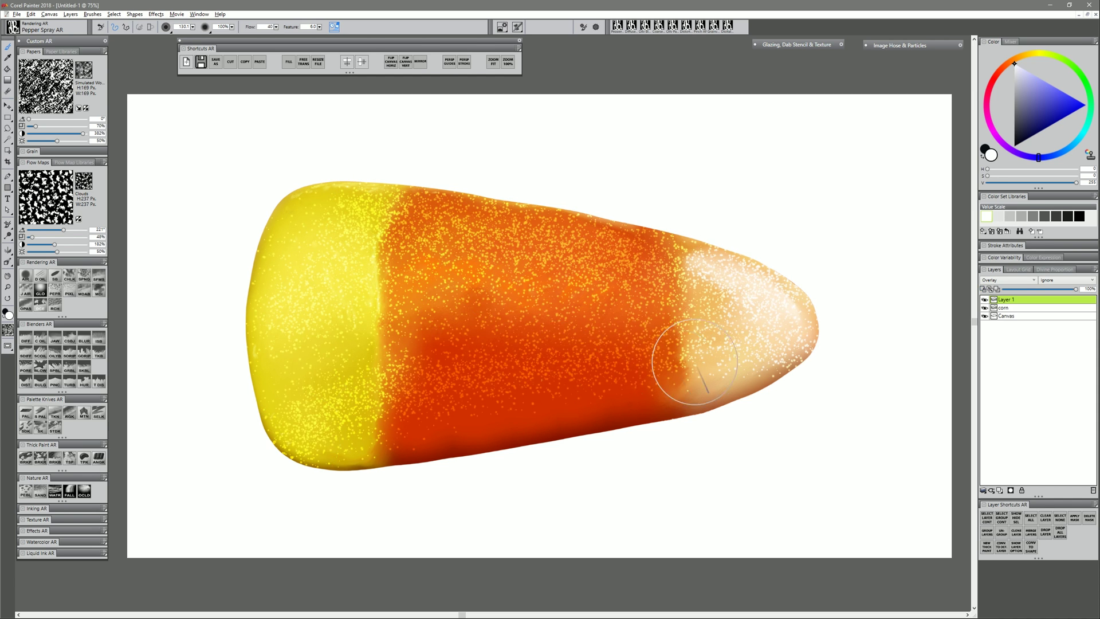
pyautogui.hotkey('ctrl', 'z')
pyautogui.moveTo(308, 27); pyautogui.dragTo(345, 34)
pyautogui.write('3')
pyautogui.press('Return')
pyautogui.moveTo(566, 218)
pyautogui.mouseDown()
pyautogui.moveTo(644, 239)
pyautogui.moveTo(692, 298)
pyautogui.moveTo(646, 348)
pyautogui.moveTo(613, 413)
pyautogui.moveTo(675, 280)
pyautogui.mouseUp()
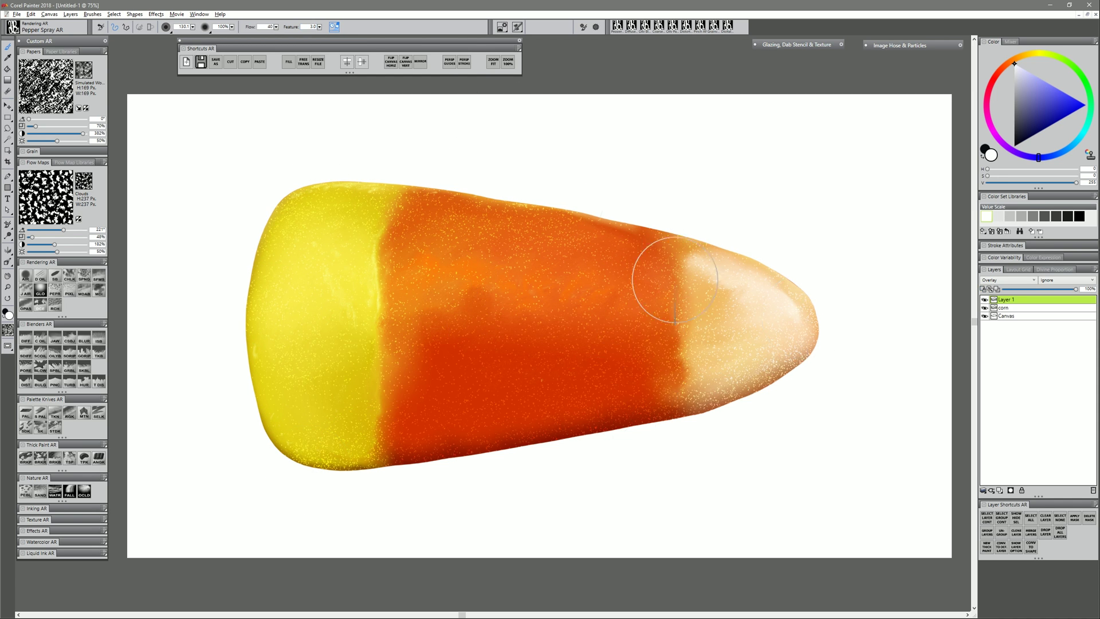
# - Spray mid-gray speckles over the candy corn on another new layer set to Multiply
pyautogui.click(1034, 215)
pyautogui.click(1009, 279)
pyautogui.click(1002, 365)
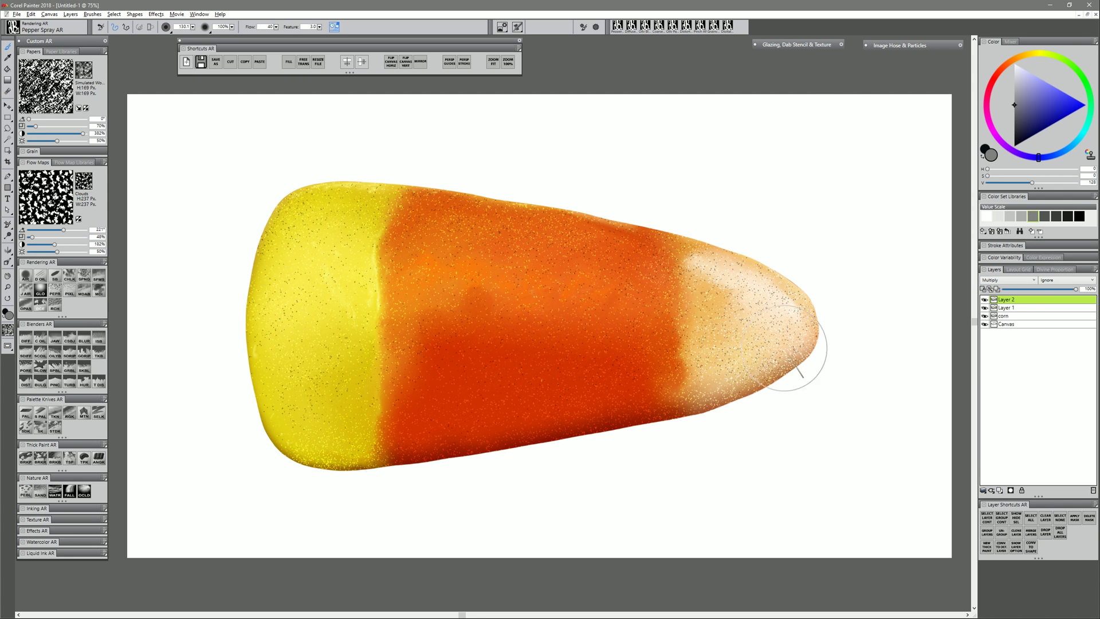
# - Change the gray speckle layer to Overlay mode and spray near-black speckles across the candy corn
pyautogui.click(1009, 280)
pyautogui.click(992, 379)
pyautogui.click(1068, 216)
pyautogui.moveTo(728, 287)
pyautogui.mouseDown()
pyautogui.moveTo(756, 305)
pyautogui.moveTo(368, 331)
pyautogui.moveTo(329, 424)
pyautogui.mouseUp()
# - Lower the opacity of the dark speckle layer and of the white speckle layer beneath it
pyautogui.click(1030, 289)
pyautogui.click(1021, 308)
pyautogui.click(1024, 290)
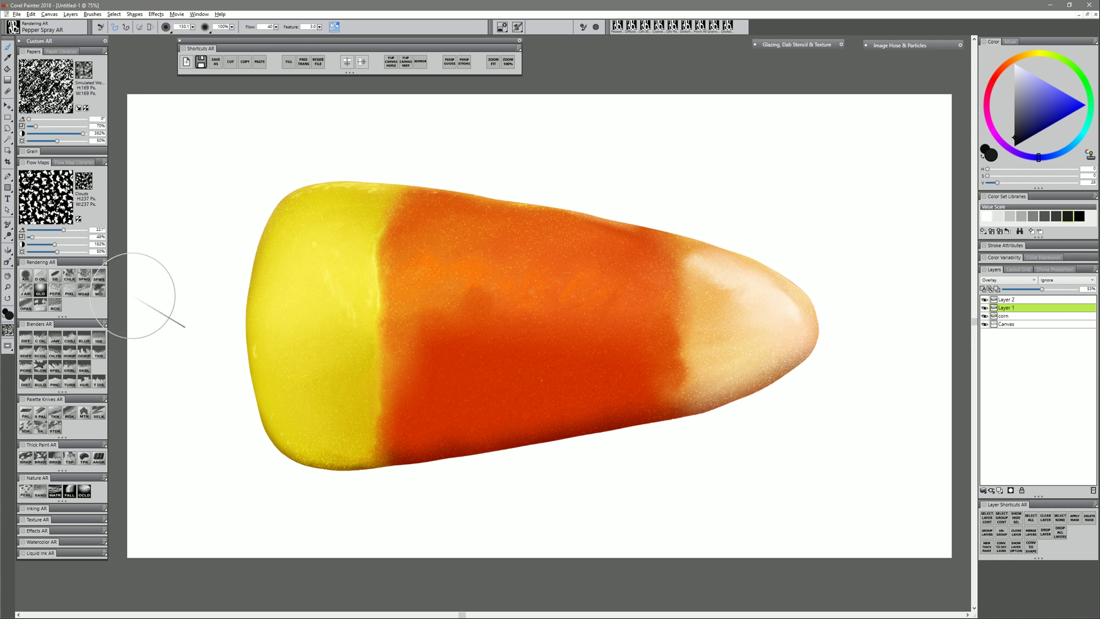
# - Add a third speckle layer in Overlay mode and spray light gray speckles with a larger feature over the orange band
pyautogui.click(1010, 216)
pyautogui.moveTo(319, 27); pyautogui.dragTo(325, 34)
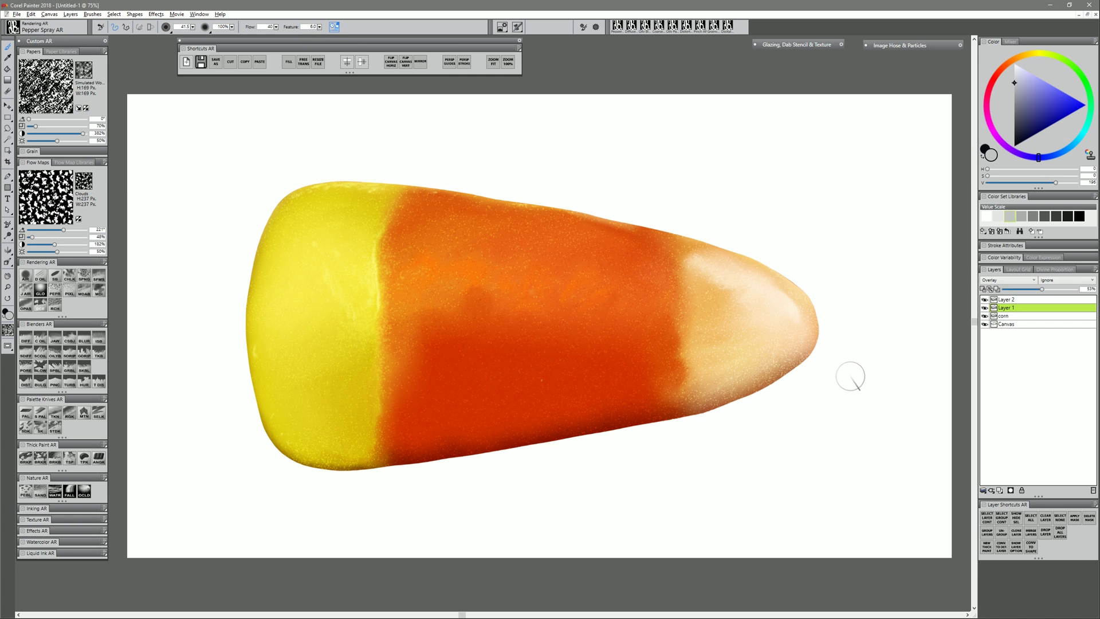
pyautogui.click(1000, 491)
pyautogui.click(1007, 279)
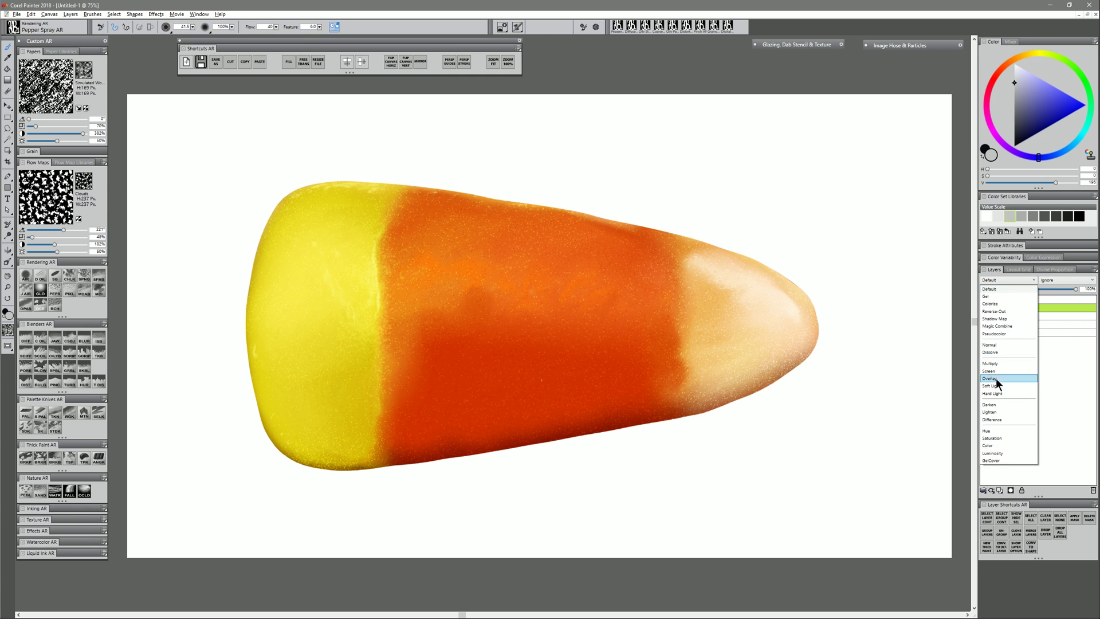
pyautogui.click(1003, 378)
pyautogui.press(']')
pyautogui.press(']')
pyautogui.moveTo(414, 272); pyautogui.dragTo(453, 291)
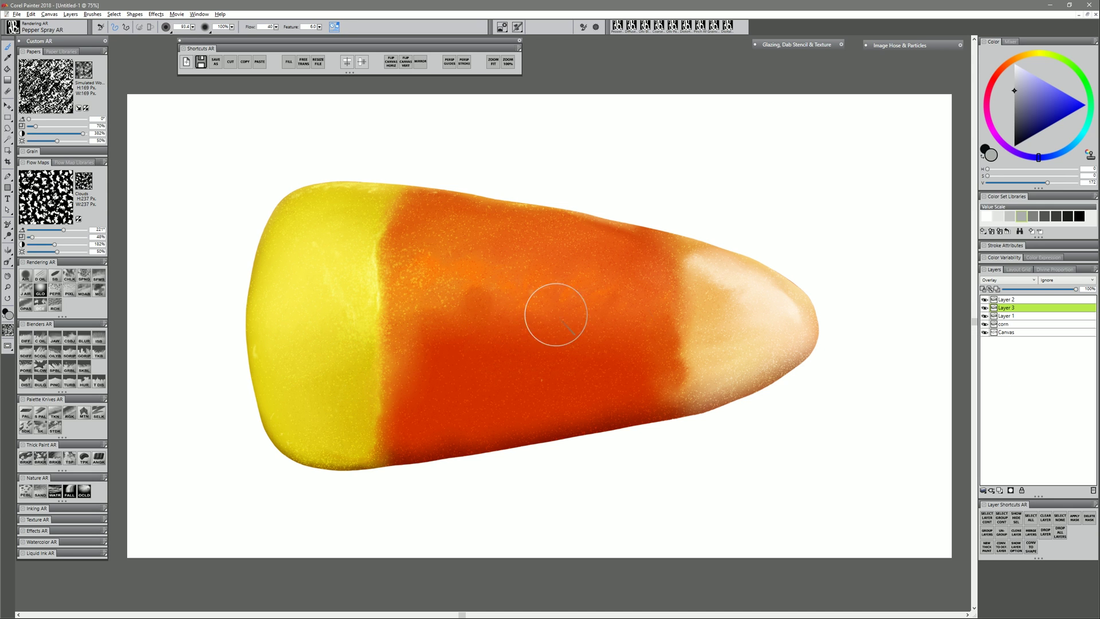
# - Spray light gray speckles with a smaller brush where the orange band meets the white tip
pyautogui.press('[')
pyautogui.press('[')
pyautogui.moveTo(687, 275); pyautogui.dragTo(685, 355)
# - Merge the three speckle layers with the corn layer and soften the speckles using the Diffuse Blur blender
pyautogui.keyDown('shift'); pyautogui.click(1019, 323); pyautogui.keyUp('shift')
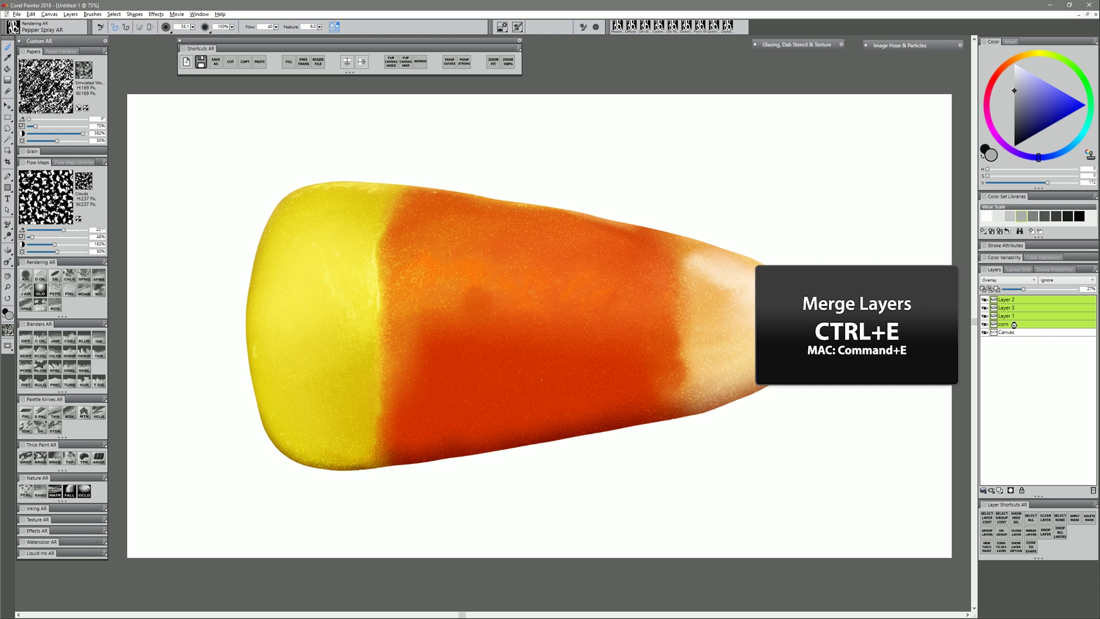
pyautogui.hotkey('ctrl', 'e')
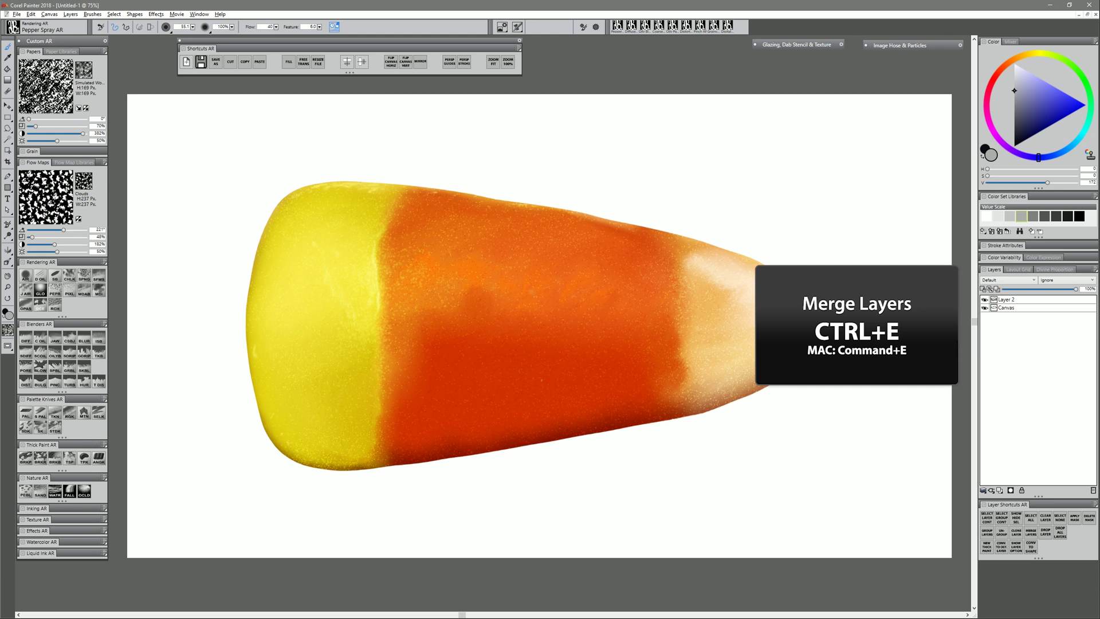
pyautogui.click(25, 338)
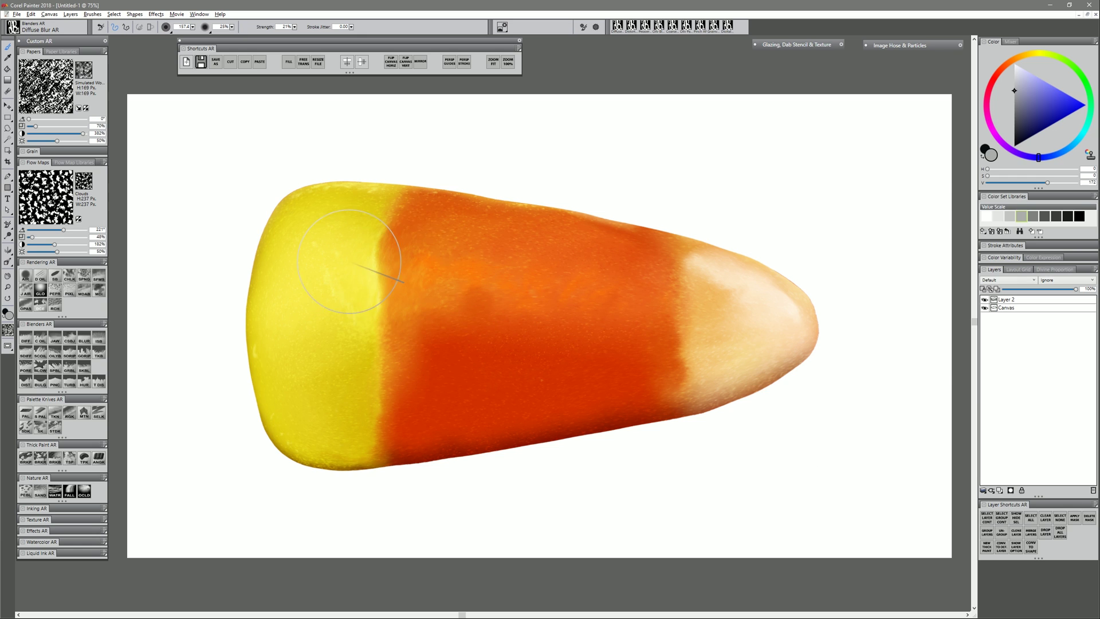
pyautogui.click(1007, 300)
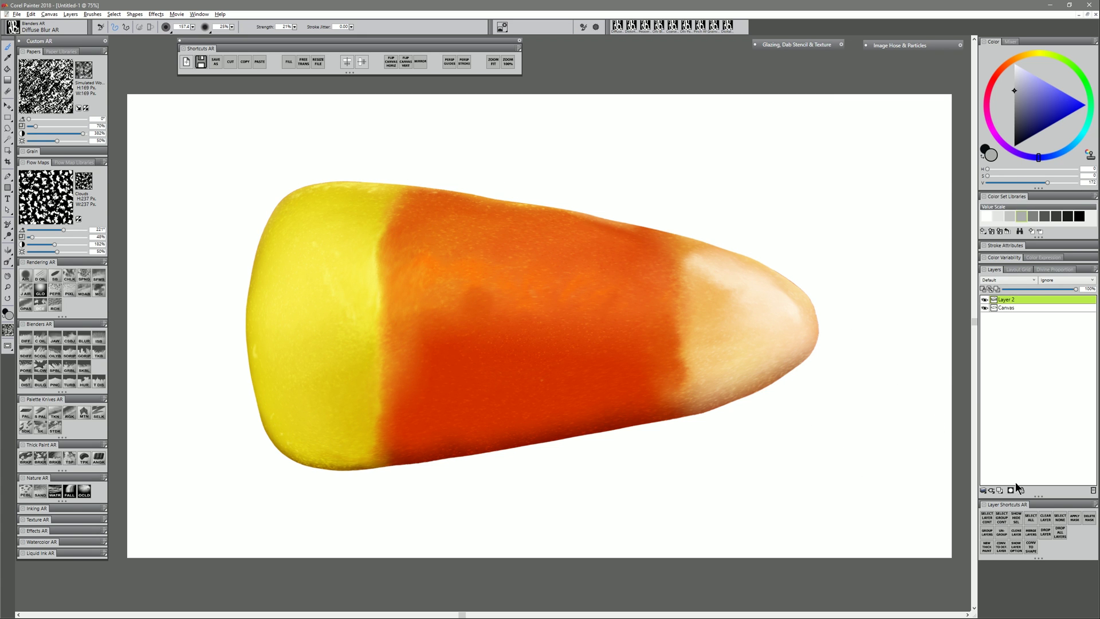
# - Add a thick paint layer in Overlay mode with mid-gray Broken Paint strokes over the yellow band and its orange border
pyautogui.click(987, 546)
pyautogui.click(1034, 217)
pyautogui.click(26, 458)
pyautogui.moveTo(402, 241)
pyautogui.mouseDown()
pyautogui.moveTo(323, 199)
pyautogui.moveTo(275, 307)
pyautogui.moveTo(338, 375)
pyautogui.mouseUp()
pyautogui.click(1009, 280)
pyautogui.click(1000, 379)
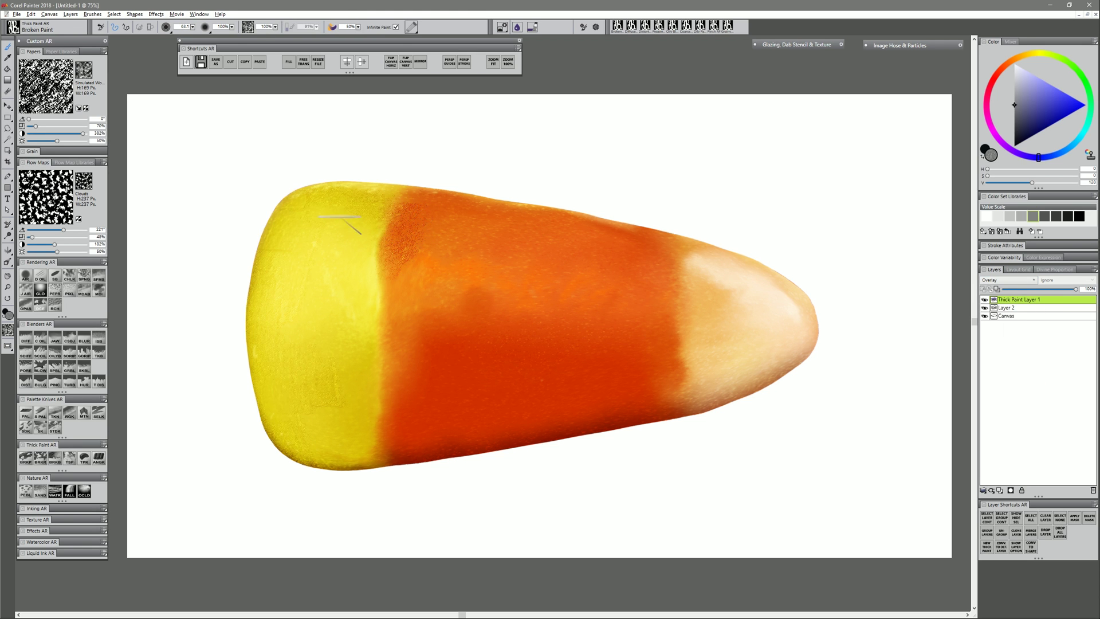
# - Paint mid-gray Broken Paint strokes over the rest of the candy corn, concentrating on the upper orange band
pyautogui.moveTo(344, 218)
pyautogui.mouseDown()
pyautogui.moveTo(429, 199)
pyautogui.moveTo(591, 255)
pyautogui.moveTo(473, 238)
pyautogui.moveTo(582, 255)
pyautogui.mouseUp()
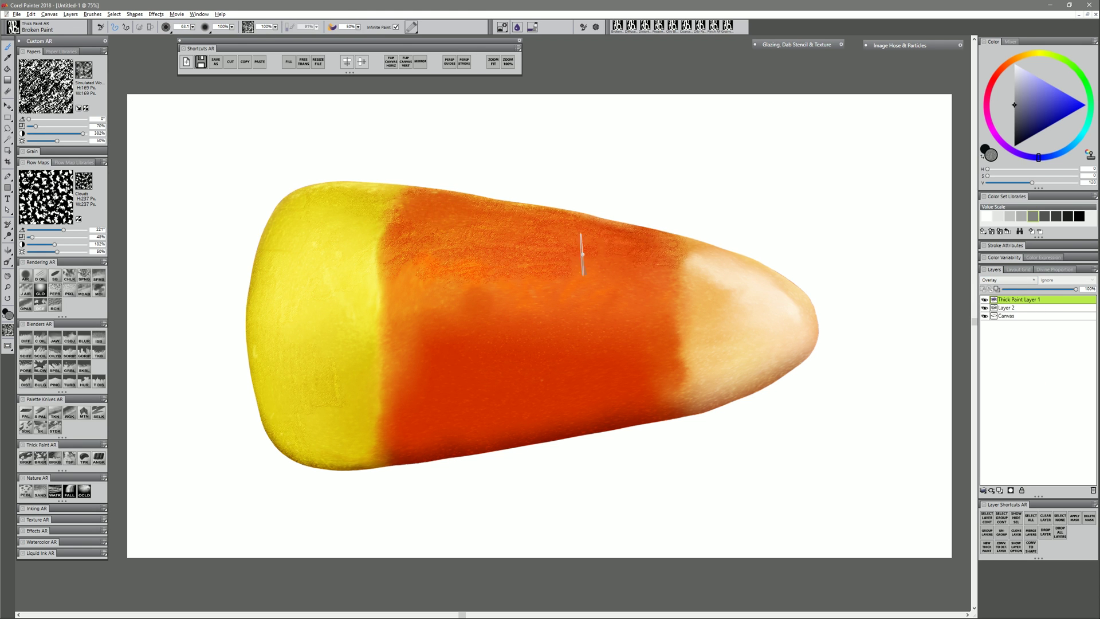
pyautogui.moveTo(560, 291)
pyautogui.mouseDown()
pyautogui.moveTo(438, 341)
pyautogui.moveTo(575, 403)
pyautogui.mouseUp()
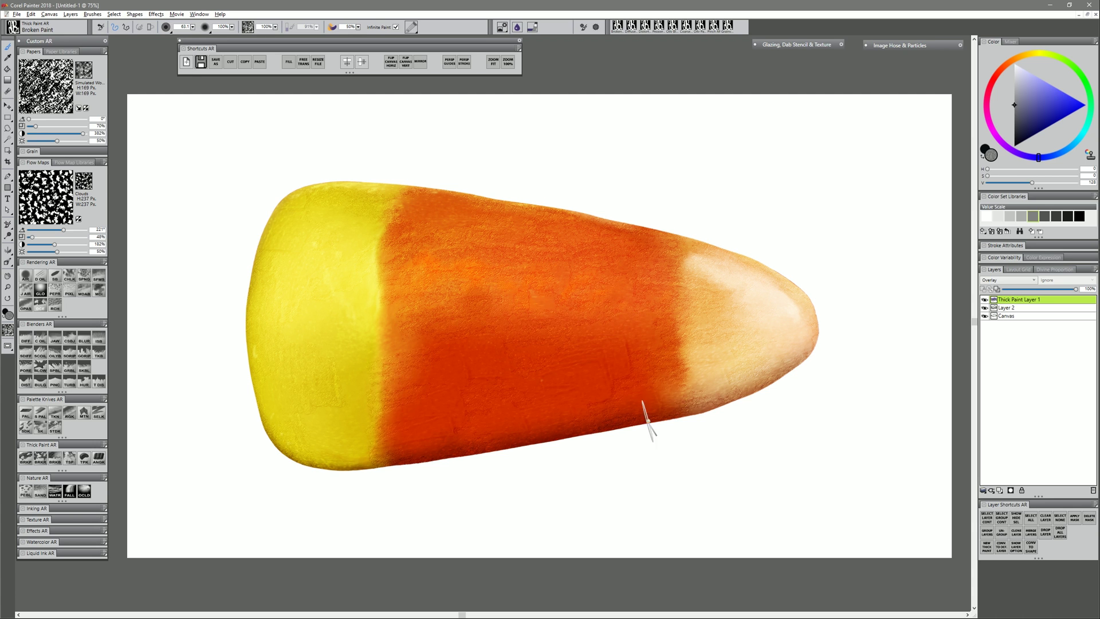
pyautogui.moveTo(507, 290)
pyautogui.mouseDown()
pyautogui.moveTo(637, 278)
pyautogui.moveTo(637, 317)
pyautogui.moveTo(517, 263)
pyautogui.mouseUp()
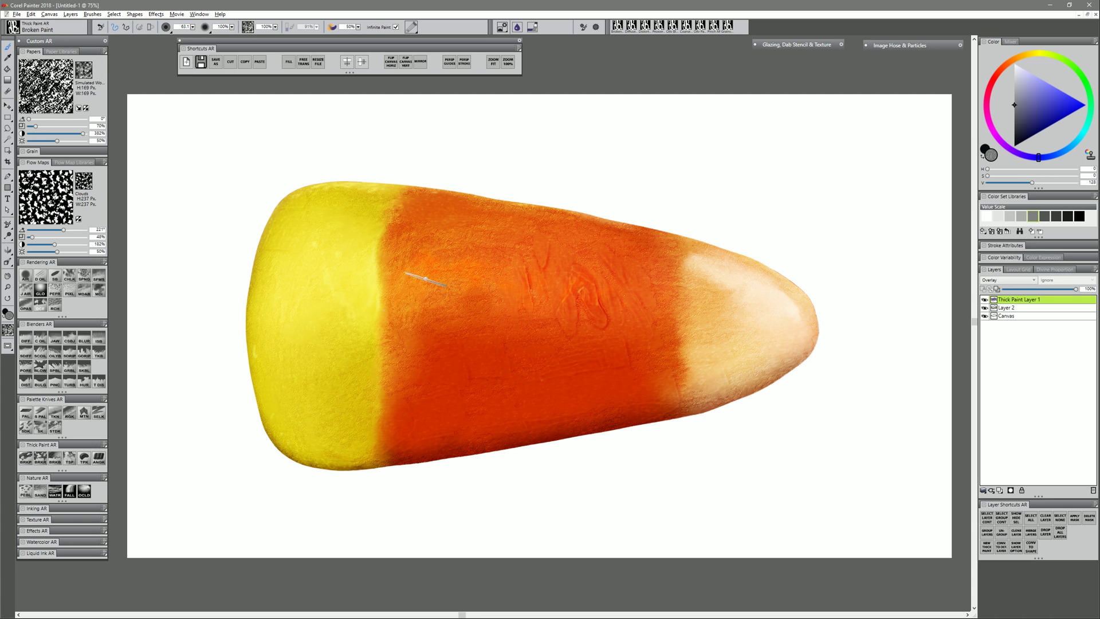
pyautogui.moveTo(425, 279); pyautogui.dragTo(456, 259)
pyautogui.moveTo(565, 332)
pyautogui.mouseDown()
pyautogui.moveTo(617, 293)
pyautogui.moveTo(599, 274)
pyautogui.mouseUp()
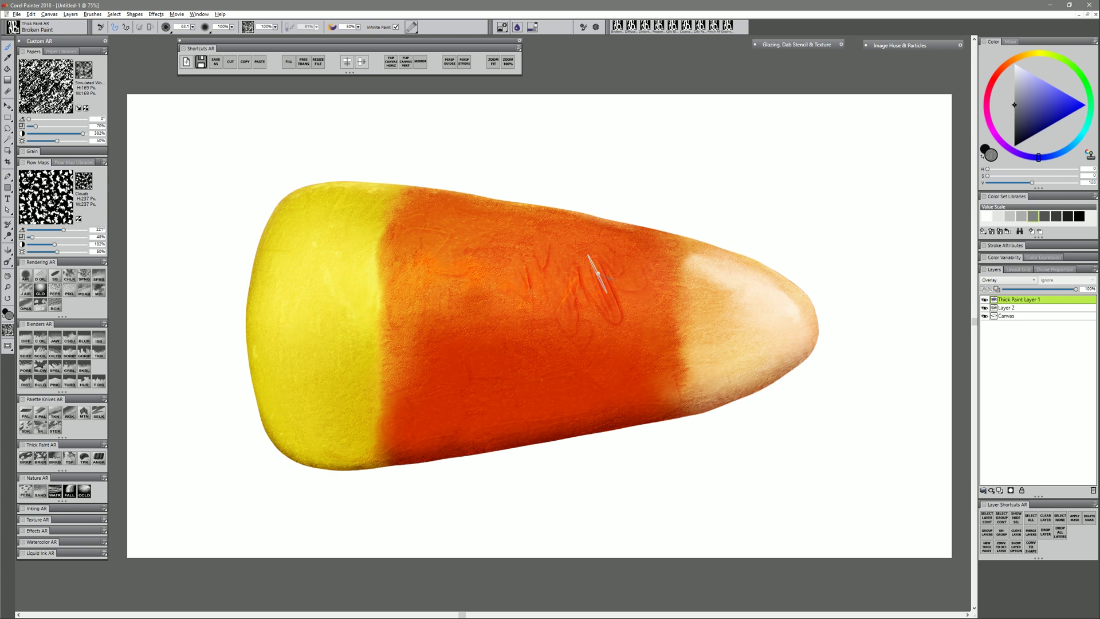
# - Add finer Broken Paint strokes to the orange band with a smaller brush and lower the thick paint layer's opacity
pyautogui.press('[')
pyautogui.press('[')
pyautogui.press('[')
pyautogui.moveTo(575, 223); pyautogui.dragTo(631, 298)
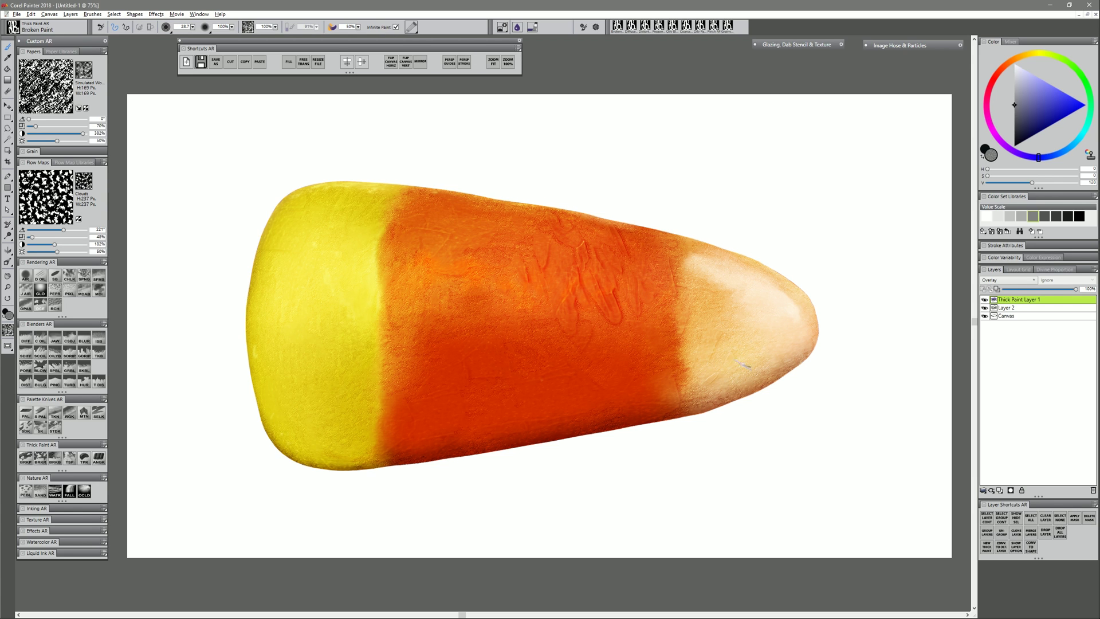
pyautogui.moveTo(1044, 290); pyautogui.dragTo(1041, 289)
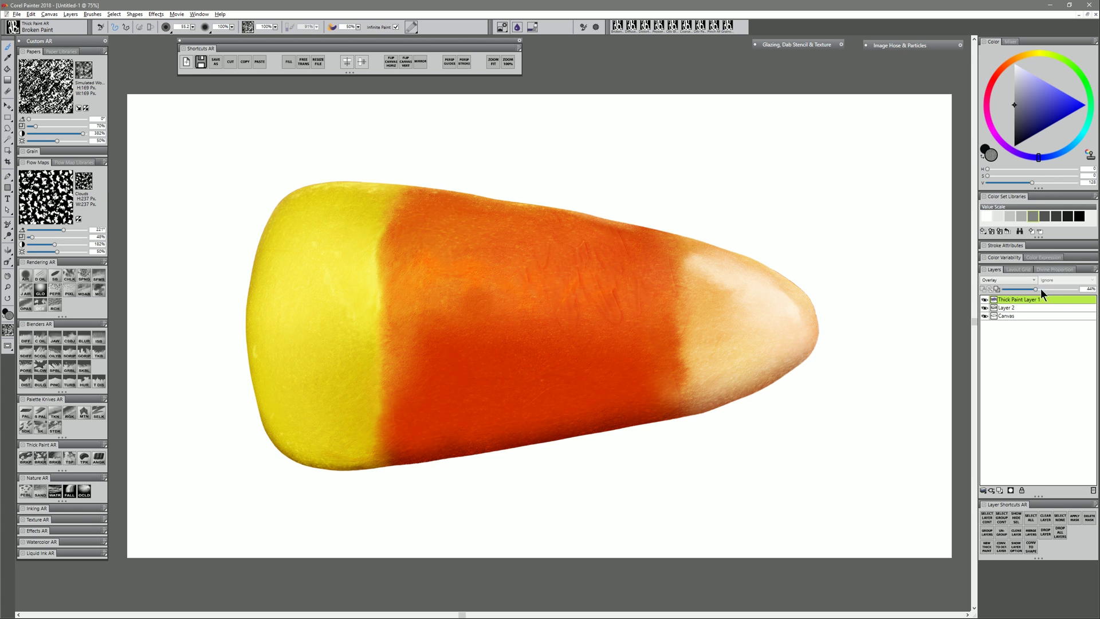
# - Create a second thick paint layer and choose the Big Bumps paper texture
pyautogui.click(987, 548)
pyautogui.click(83, 69)
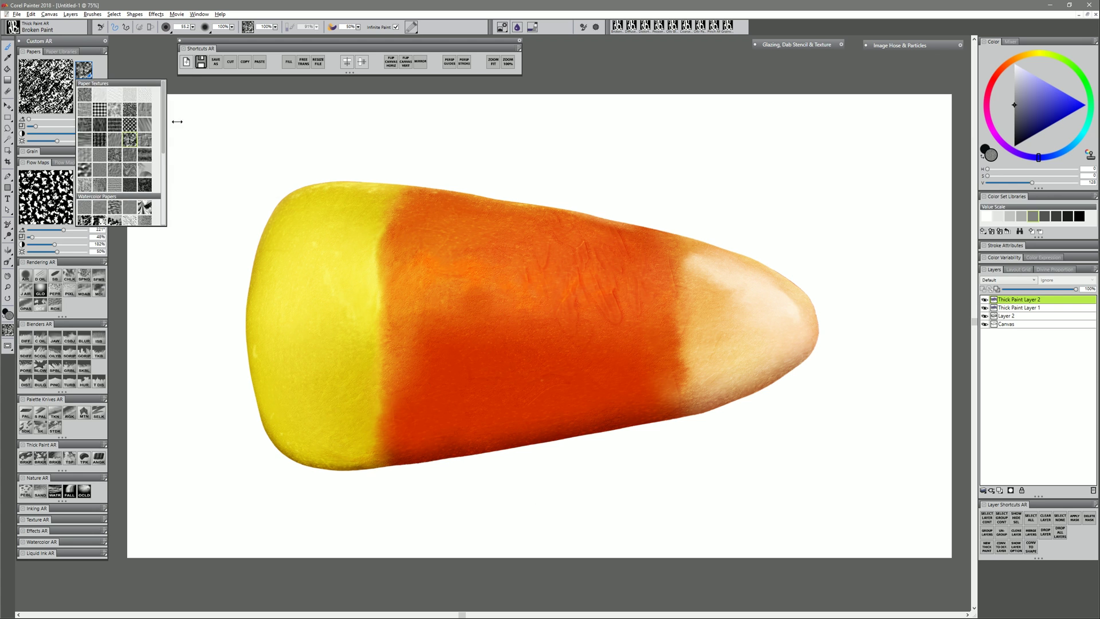
pyautogui.scroll(-4, 162, 117)
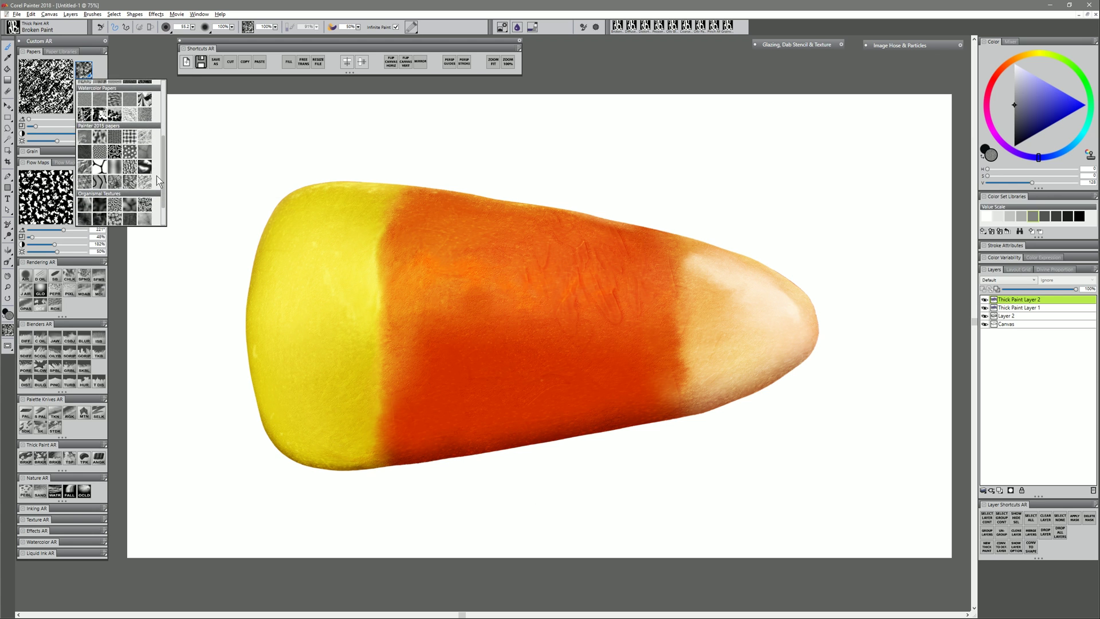
pyautogui.click(84, 135)
# - Paint bumpy gray strokes over the yellow band and adjoining orange area, and set the second thick paint layer to Overlay
pyautogui.moveTo(408, 282)
pyautogui.mouseDown()
pyautogui.moveTo(474, 279)
pyautogui.moveTo(343, 192)
pyautogui.moveTo(323, 304)
pyautogui.moveTo(289, 389)
pyautogui.mouseUp()
pyautogui.click(1010, 280)
pyautogui.click(1008, 378)
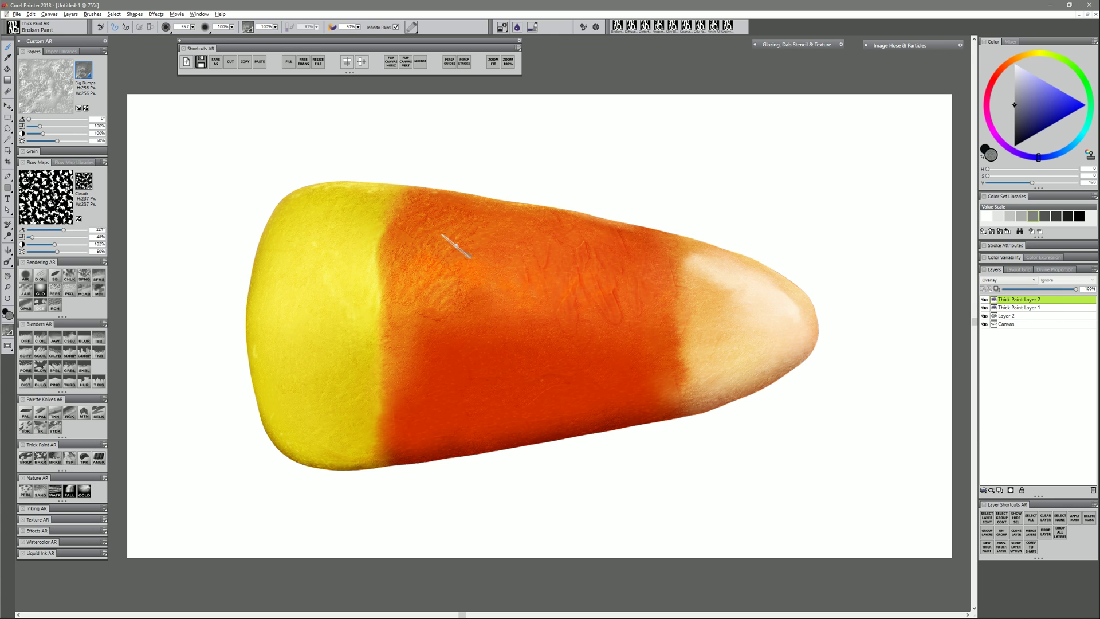
pyautogui.doubleClick(1043, 301)
pyautogui.click(569, 366)
pyautogui.click(1034, 281)
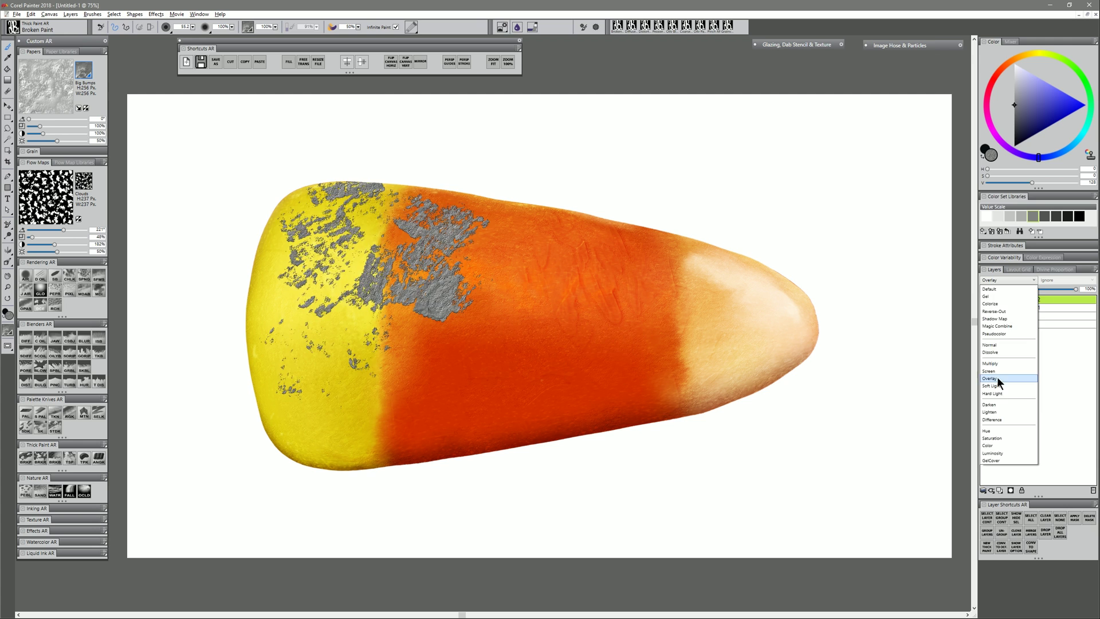
pyautogui.click(997, 378)
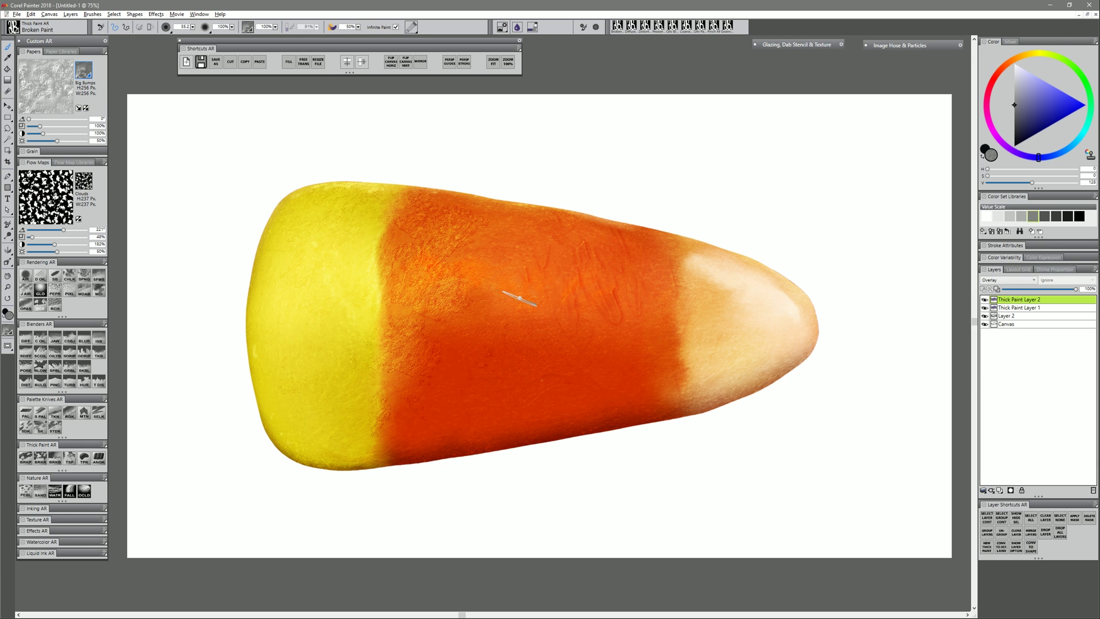
# - Extend the bumpy Broken Paint texture across the whole candy corn and lower the second thick paint layer's opacity
pyautogui.moveTo(520, 299)
pyautogui.mouseDown()
pyautogui.moveTo(583, 307)
pyautogui.moveTo(629, 272)
pyautogui.moveTo(558, 224)
pyautogui.mouseUp()
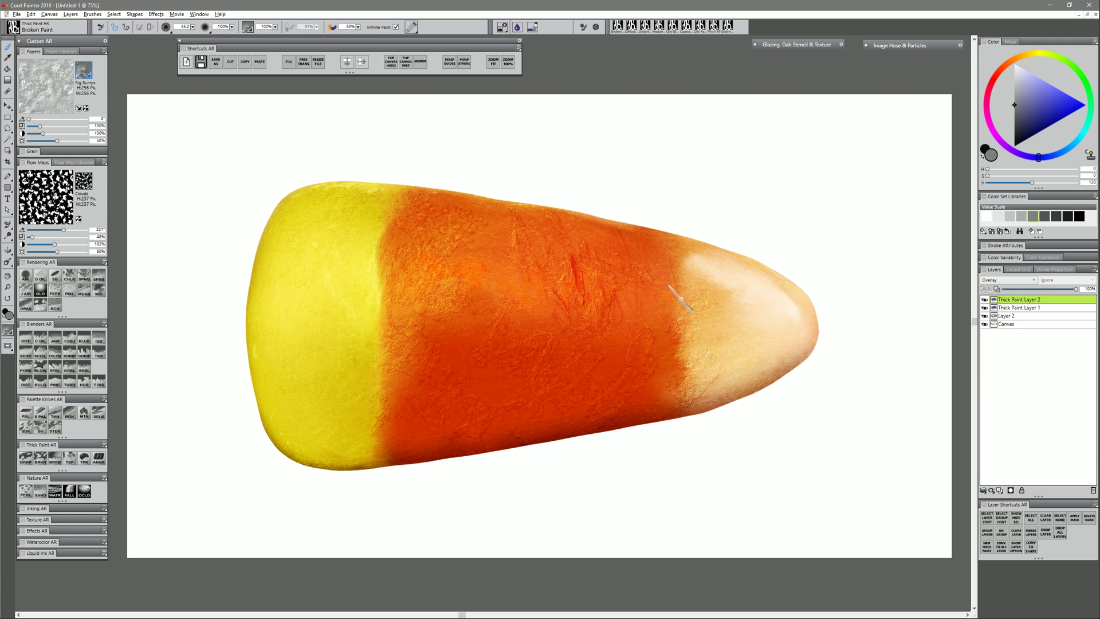
pyautogui.moveTo(401, 447); pyautogui.dragTo(405, 449)
pyautogui.moveTo(283, 198)
pyautogui.mouseDown()
pyautogui.moveTo(369, 280)
pyautogui.moveTo(536, 274)
pyautogui.mouseUp()
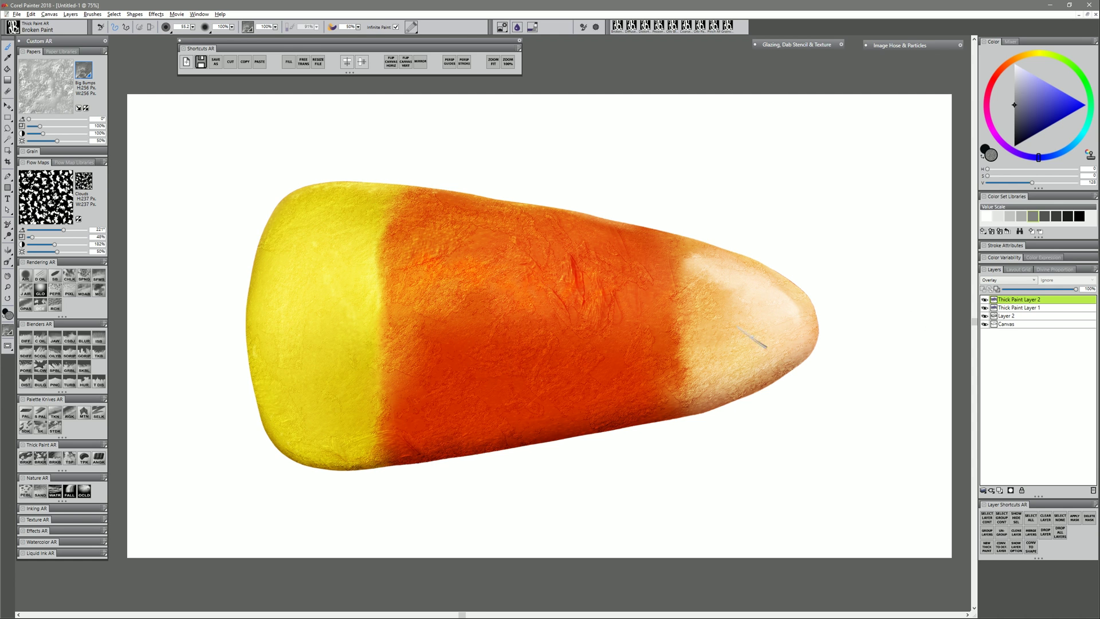
pyautogui.click(1020, 289)
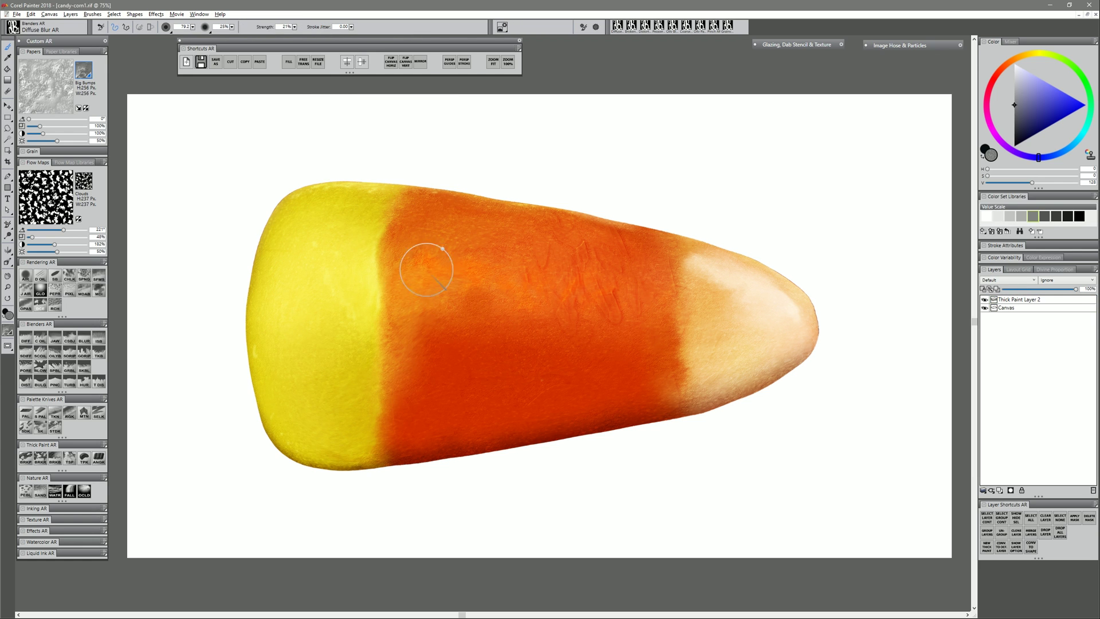
# - Soften the orange band's texture with Diffuse Blur and rename the merged layer as corn
pyautogui.moveTo(426, 269); pyautogui.dragTo(452, 280)
pyautogui.click(1008, 299)
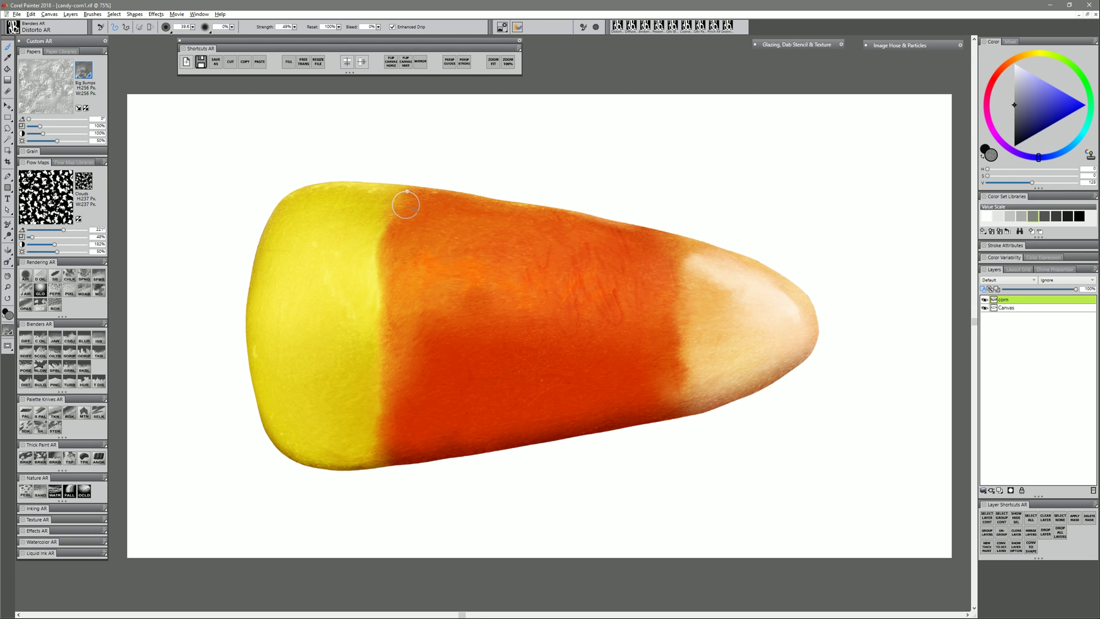
# - Sample the candy's orange-red and paint loose dabs with the Messy Dab brush across the orange band on a new layer
pyautogui.click(25, 276)
pyautogui.keyDown('alt'); pyautogui.click(252, 349); pyautogui.keyUp('alt')
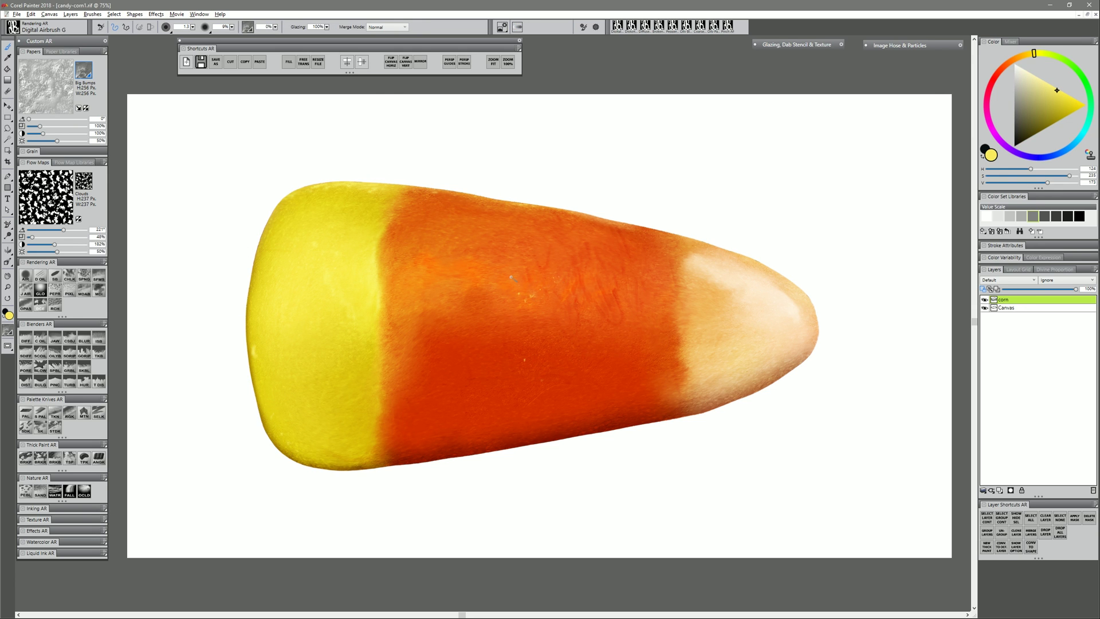
pyautogui.keyDown('alt'); pyautogui.click(527, 350); pyautogui.keyUp('alt')
pyautogui.click(84, 290)
pyautogui.moveTo(425, 211)
pyautogui.mouseDown()
pyautogui.moveTo(459, 218)
pyautogui.moveTo(410, 229)
pyautogui.moveTo(522, 235)
pyautogui.moveTo(533, 342)
pyautogui.moveTo(682, 373)
pyautogui.moveTo(586, 430)
pyautogui.mouseUp()
pyautogui.press('[')
pyautogui.moveTo(414, 275); pyautogui.dragTo(539, 263)
pyautogui.press(']')
pyautogui.moveTo(475, 280)
pyautogui.mouseDown()
pyautogui.moveTo(497, 307)
pyautogui.moveTo(455, 273)
pyautogui.mouseUp()
pyautogui.moveTo(503, 255); pyautogui.dragTo(551, 252)
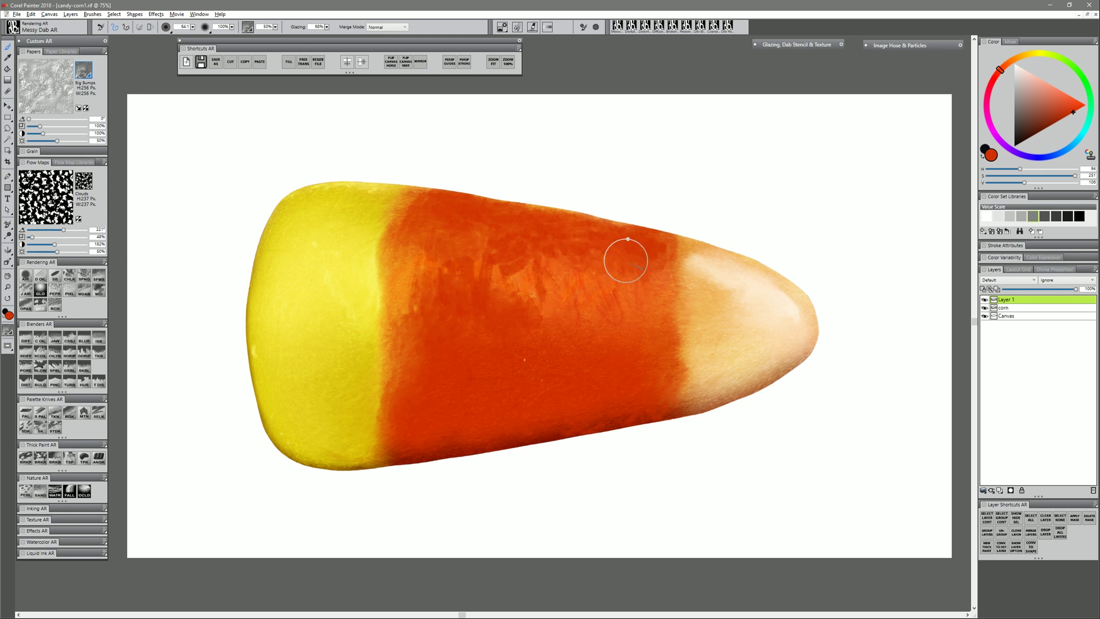
# - Paint dabs of sampled peach and orange along the boundary between the orange band and the white tip
pyautogui.moveTo(668, 305)
pyautogui.mouseDown()
pyautogui.moveTo(625, 309)
pyautogui.moveTo(663, 275)
pyautogui.moveTo(688, 293)
pyautogui.mouseUp()
pyautogui.keyDown('alt'); pyautogui.click(720, 354); pyautogui.keyUp('alt')
pyautogui.moveTo(680, 367); pyautogui.dragTo(672, 389)
pyautogui.keyDown('alt'); pyautogui.click(703, 348); pyautogui.keyUp('alt')
pyautogui.keyDown('alt'); pyautogui.click(689, 344); pyautogui.keyUp('alt')
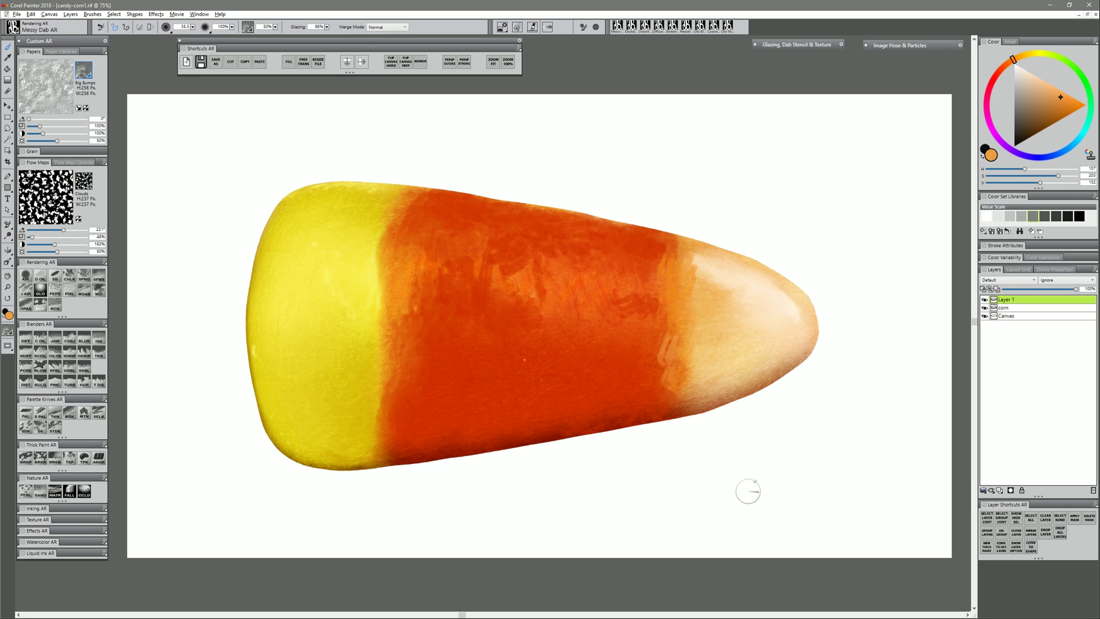
# - Soften the dabs at the white tip's boundary with Diffuse Blur and merge the dab layer into the corn layer
pyautogui.click(83, 343)
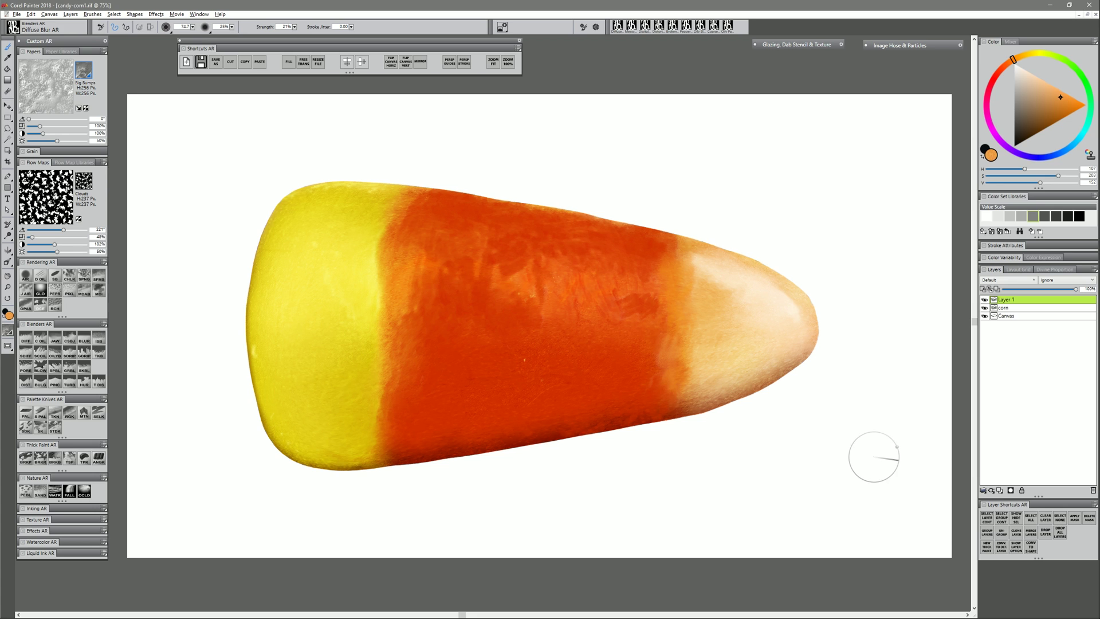
pyautogui.keyDown('shift'); pyautogui.click(1009, 309); pyautogui.keyUp('shift')
pyautogui.hotkey('ctrl', 'e')
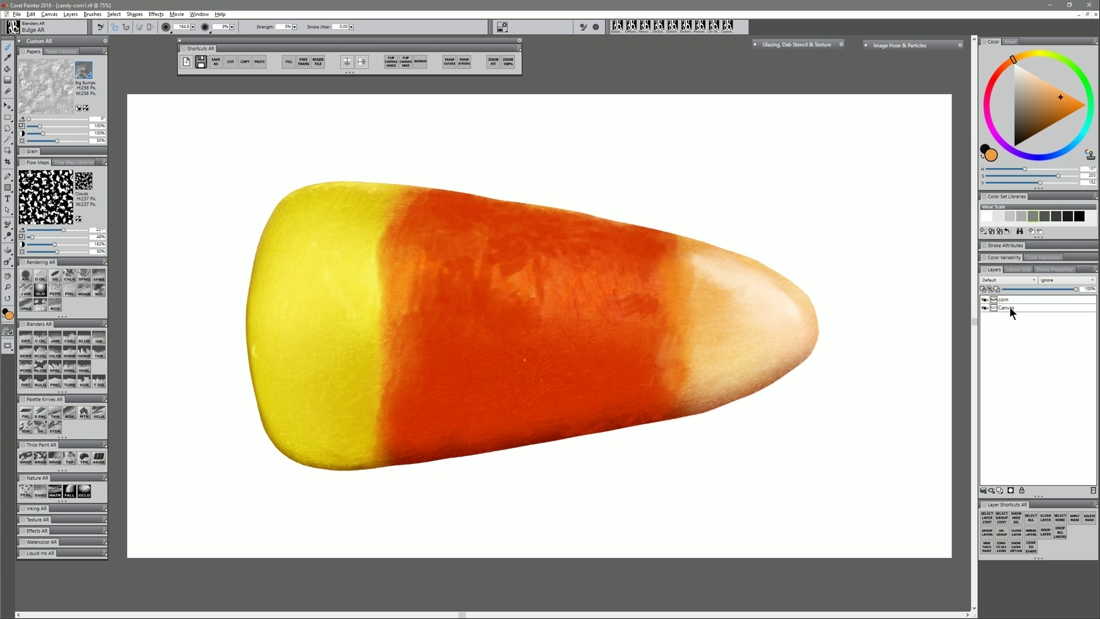
# - Reshape the candy corn's edges and band boundaries with the Bulge and Distorto blenders, smoothing them with Diffuse Blur
pyautogui.moveTo(304, 427)
pyautogui.mouseDown()
pyautogui.moveTo(311, 403)
pyautogui.moveTo(378, 415)
pyautogui.moveTo(627, 387)
pyautogui.moveTo(629, 404)
pyautogui.moveTo(703, 394)
pyautogui.moveTo(714, 372)
pyautogui.moveTo(686, 395)
pyautogui.moveTo(749, 381)
pyautogui.moveTo(796, 338)
pyautogui.moveTo(767, 308)
pyautogui.moveTo(787, 327)
pyautogui.moveTo(806, 299)
pyautogui.mouseUp()
pyautogui.press('[')
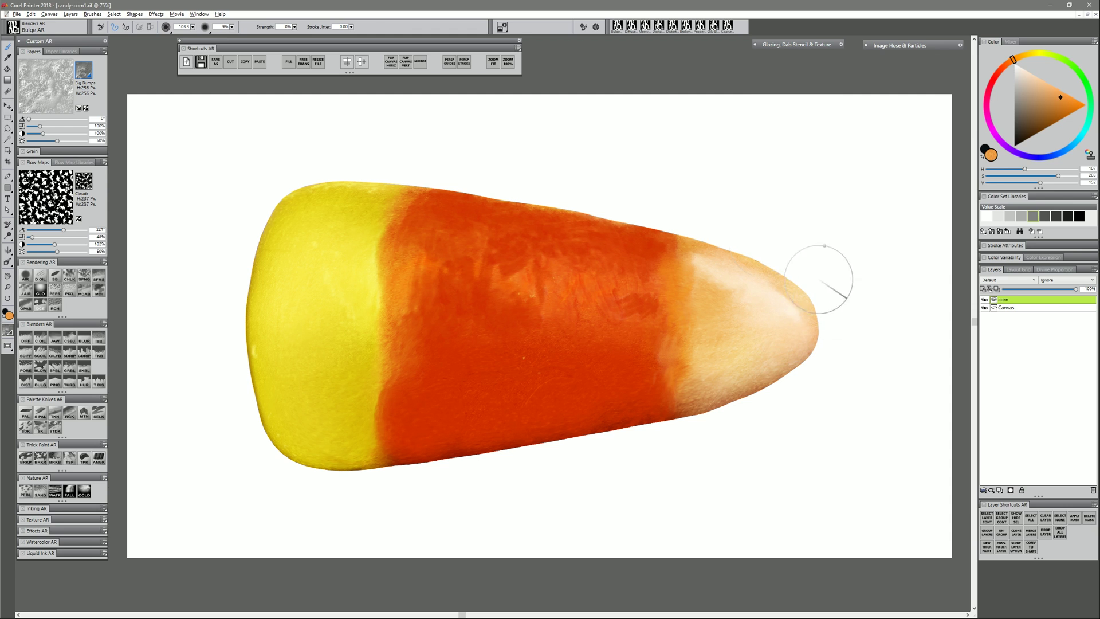
pyautogui.click(25, 382)
pyautogui.moveTo(720, 373)
pyautogui.mouseDown()
pyautogui.moveTo(698, 393)
pyautogui.moveTo(761, 369)
pyautogui.moveTo(660, 384)
pyautogui.moveTo(730, 393)
pyautogui.mouseUp()
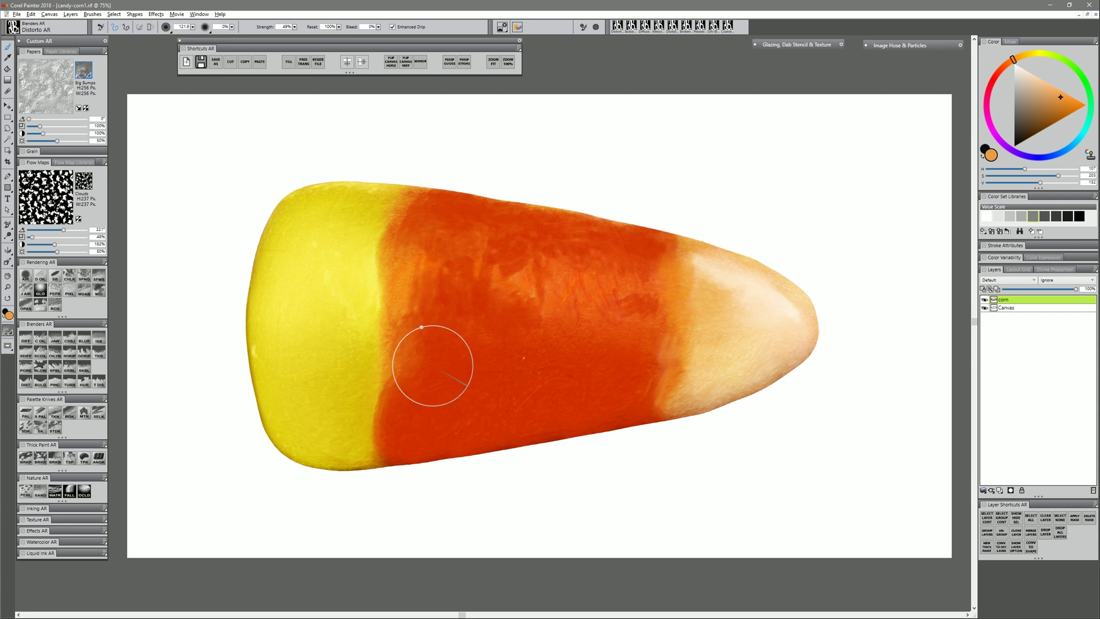
pyautogui.click(25, 338)
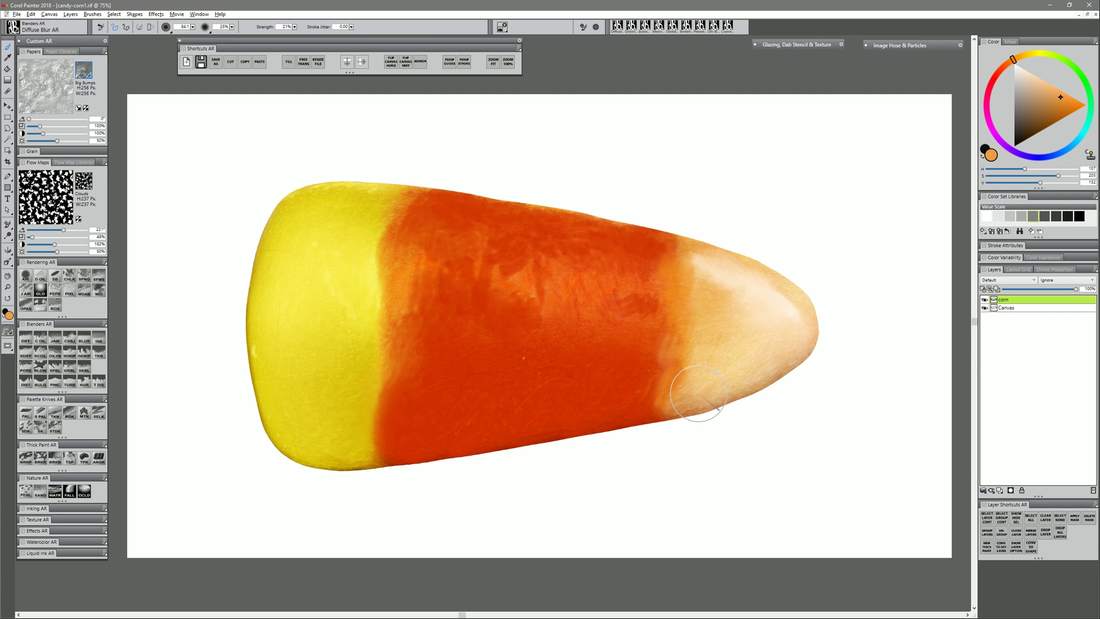
# - Deselect, duplicate the corn layer in place, and offset the lower copy slightly down and to the left
pyautogui.hotkey('ctrl', 'd')
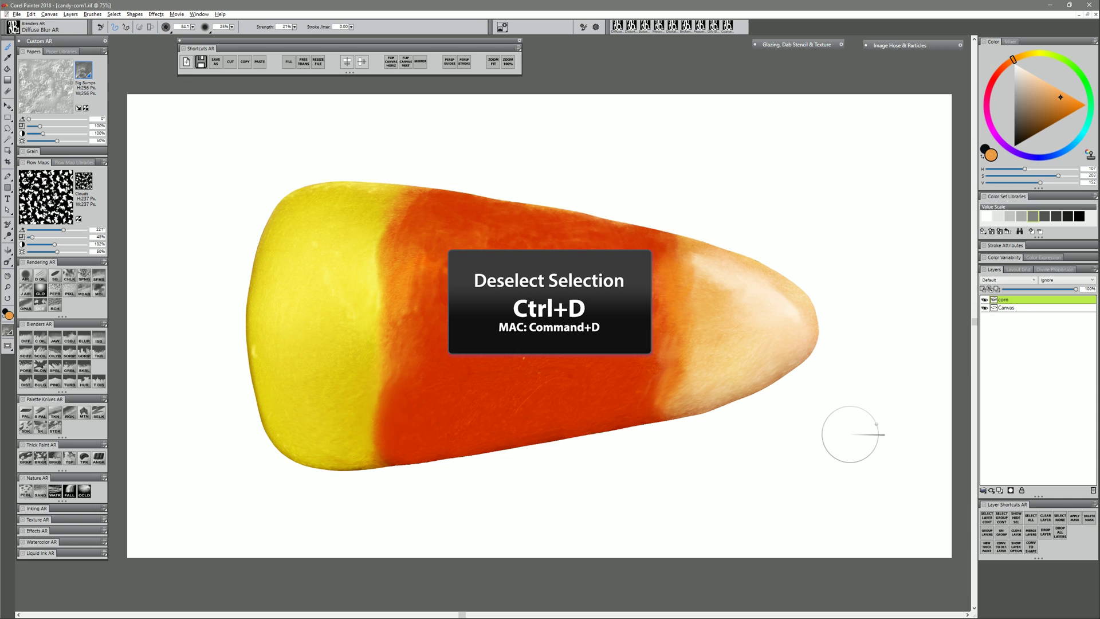
pyautogui.hotkey('ctrl', 'c')
pyautogui.hotkey('ctrl', 'shift', 'v')
pyautogui.click(1015, 308)
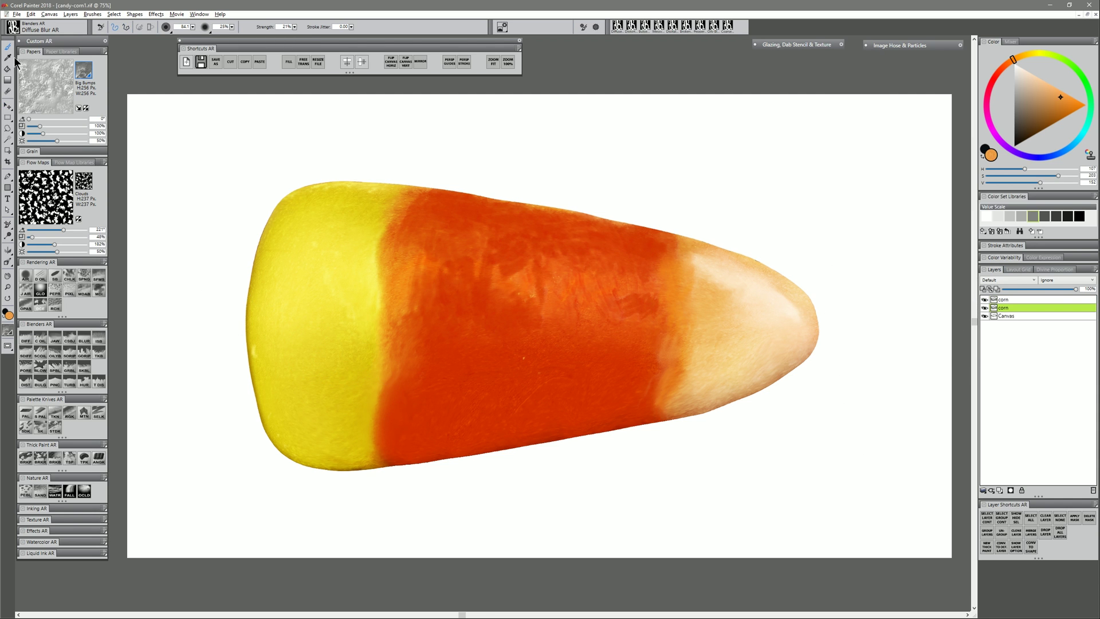
pyautogui.press('f')
pyautogui.moveTo(460, 404); pyautogui.dragTo(444, 419)
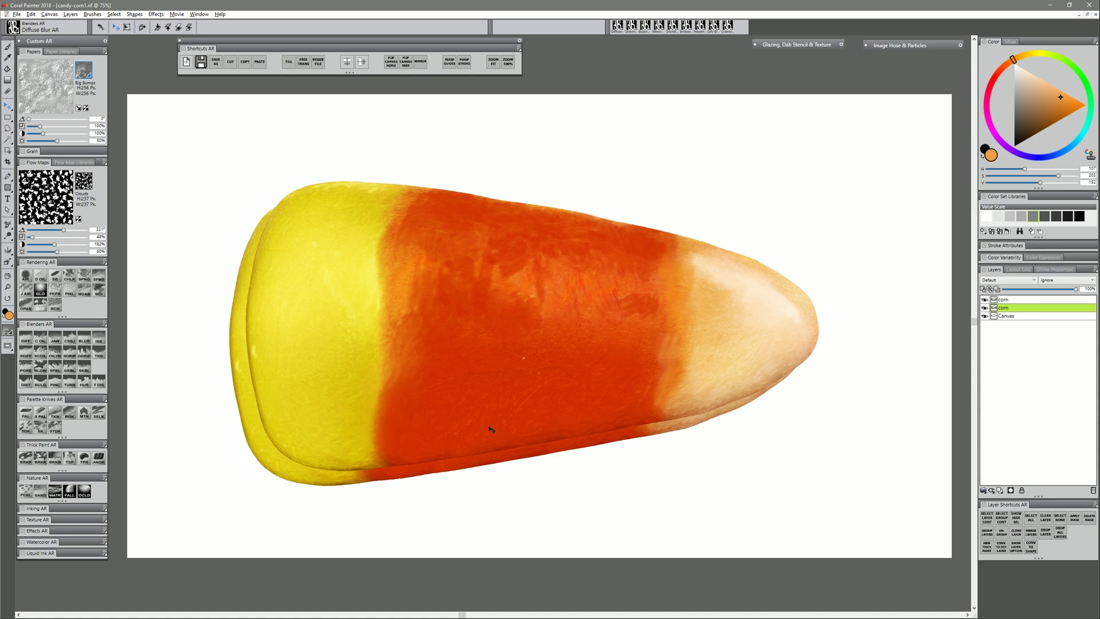
# - Rename the lower corn copy as shadow and fill its shape with a dark bluish gray
pyautogui.doubleClick(1005, 308)
pyautogui.click(1037, 157)
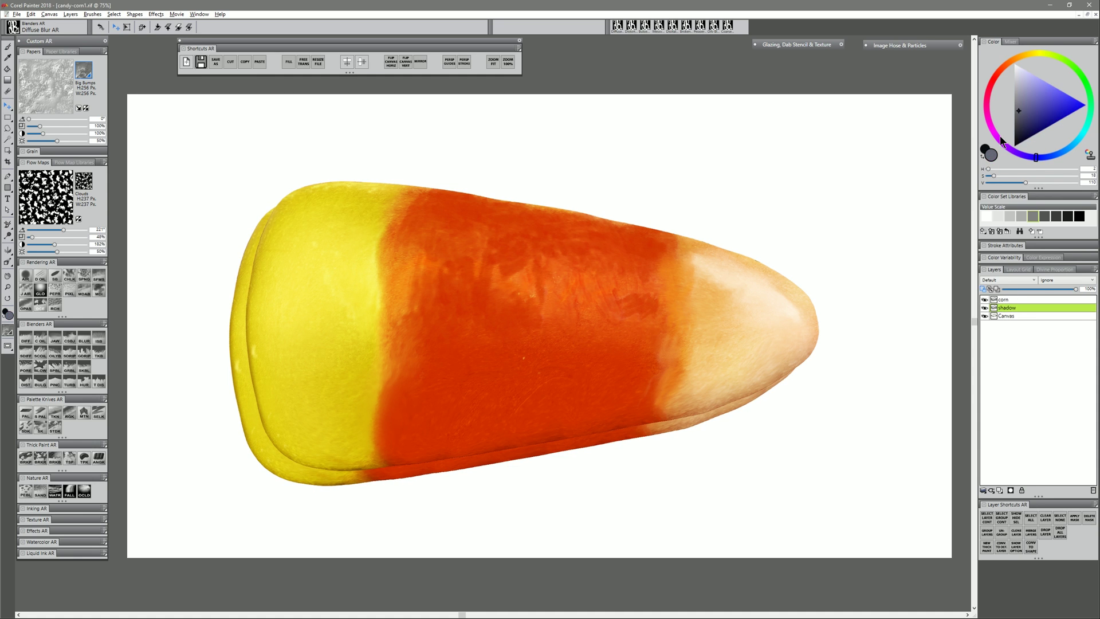
pyautogui.hotkey('ctrl', 'f')
pyautogui.press('Return')
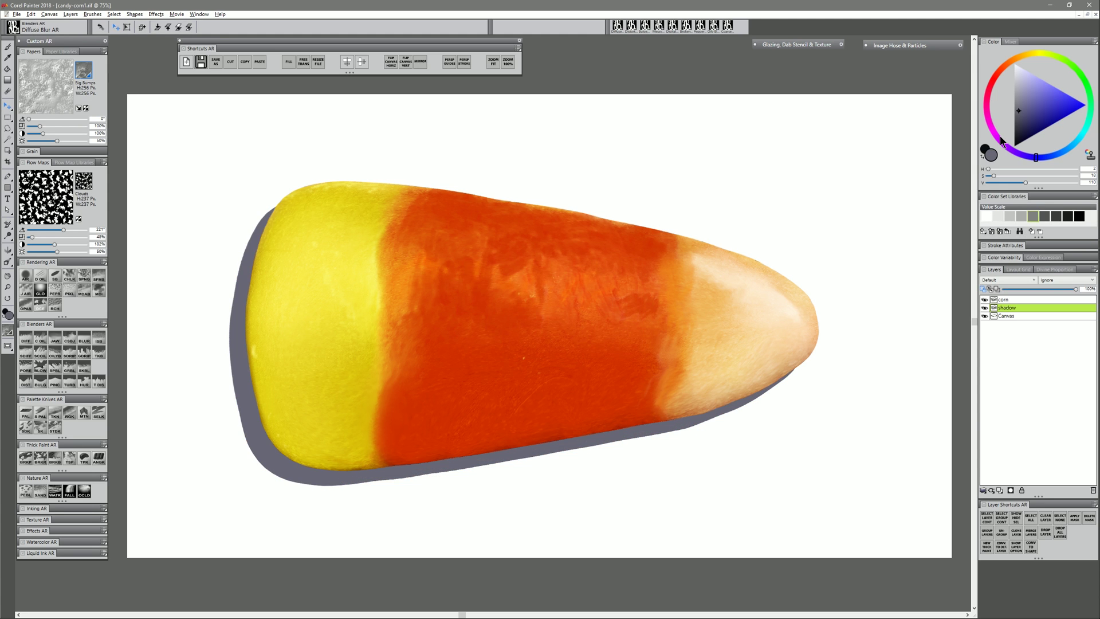
# - Set the shadow layer to Multiply at about 50% opacity and apply Soften with a circular aperture of 37.30
pyautogui.click(1008, 281)
pyautogui.click(1036, 368)
pyautogui.click(156, 14)
pyautogui.moveTo(140, 74)
pyautogui.click(209, 122)
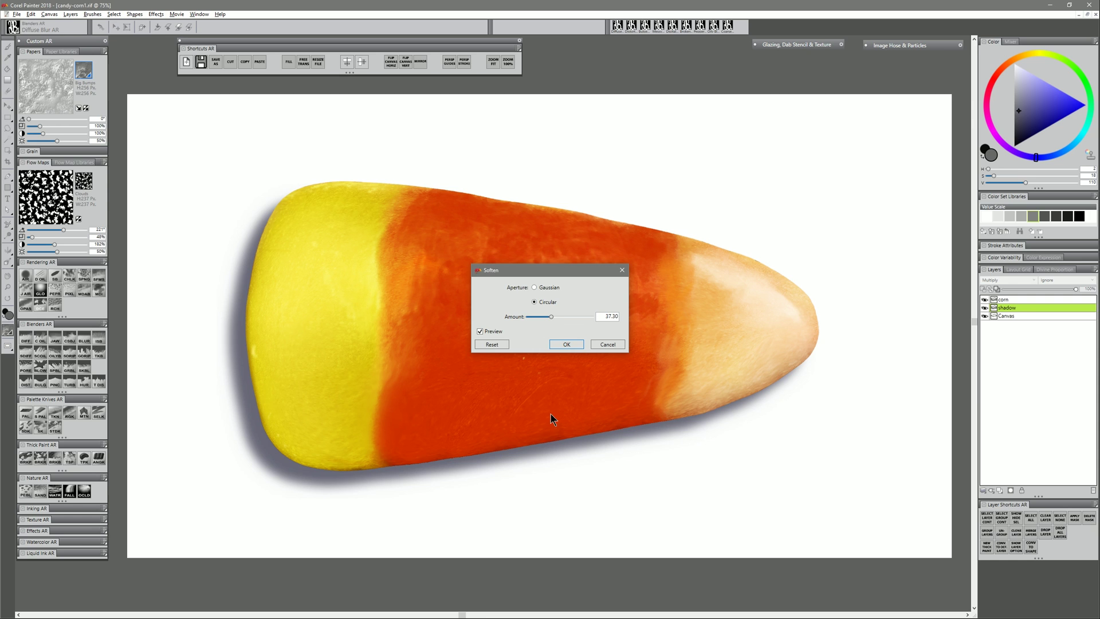
pyautogui.press('Return')
pyautogui.click(1040, 289)
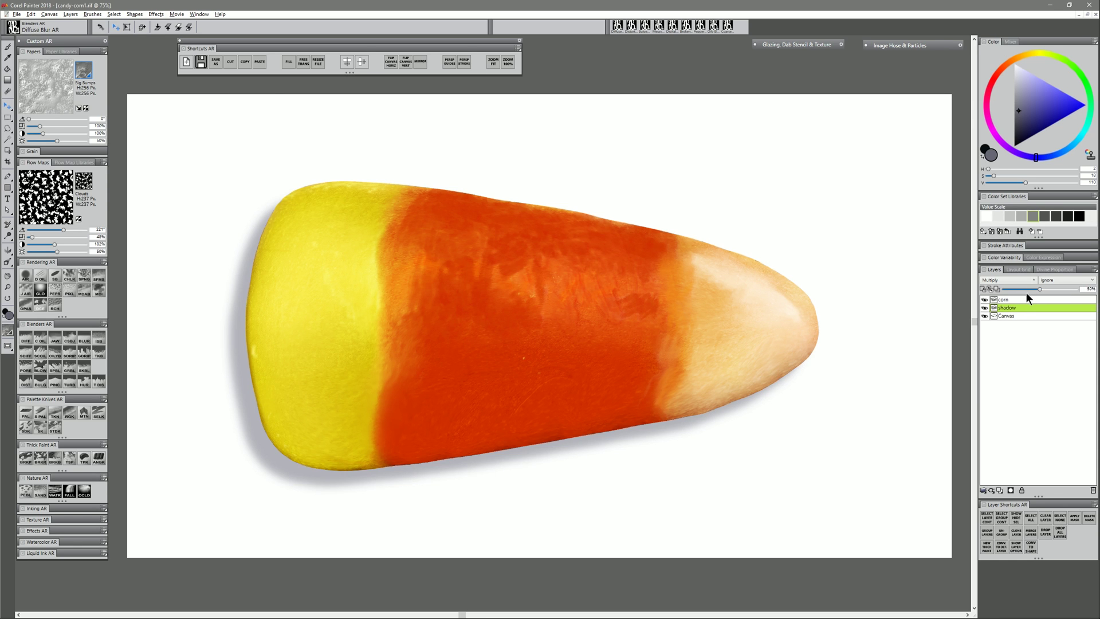
# - Offset the shadow farther down and to the left of the candy, and stretch its narrow end slightly to the right with Free Transform
pyautogui.moveTo(752, 379); pyautogui.dragTo(738, 383)
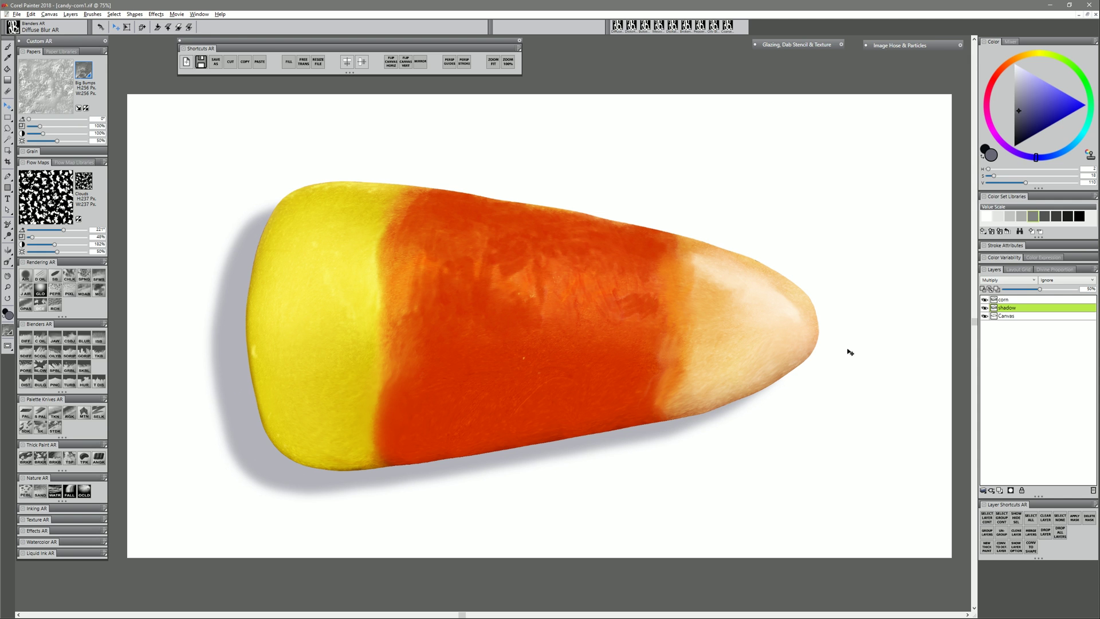
pyautogui.hotkey('ctrl', 'alt', 't')
pyautogui.moveTo(794, 349); pyautogui.dragTo(816, 349)
pyautogui.click(192, 27)
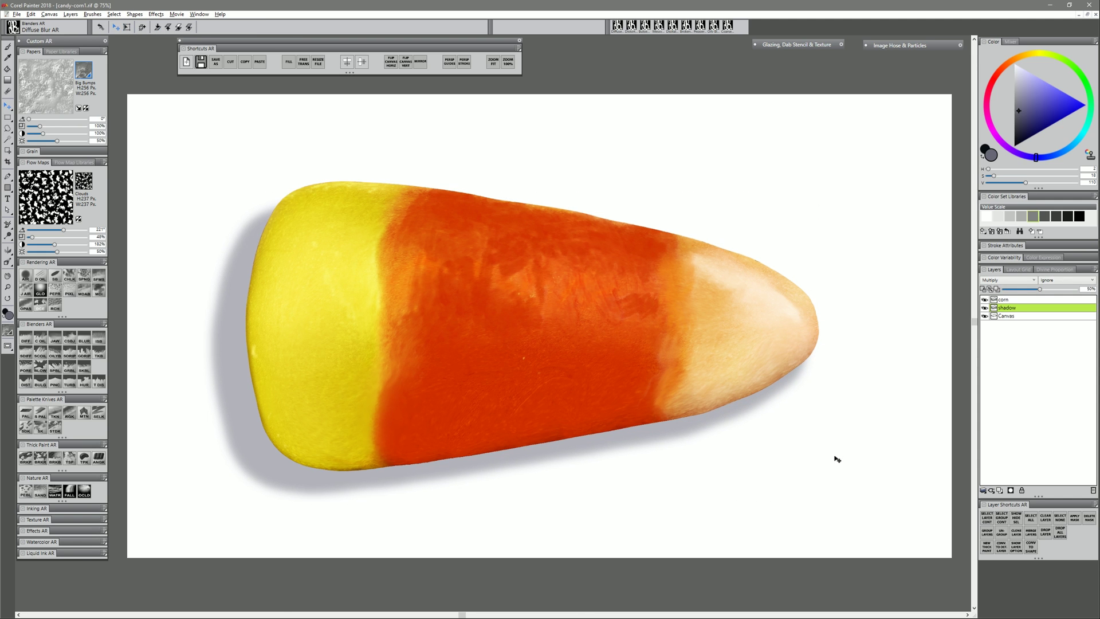
# - Lock the shadow layer's transparency and airbrush red-orange sampled from the candy onto the shadow's upper-left edge with an enlarged Digital Airbrush
pyautogui.press('b')
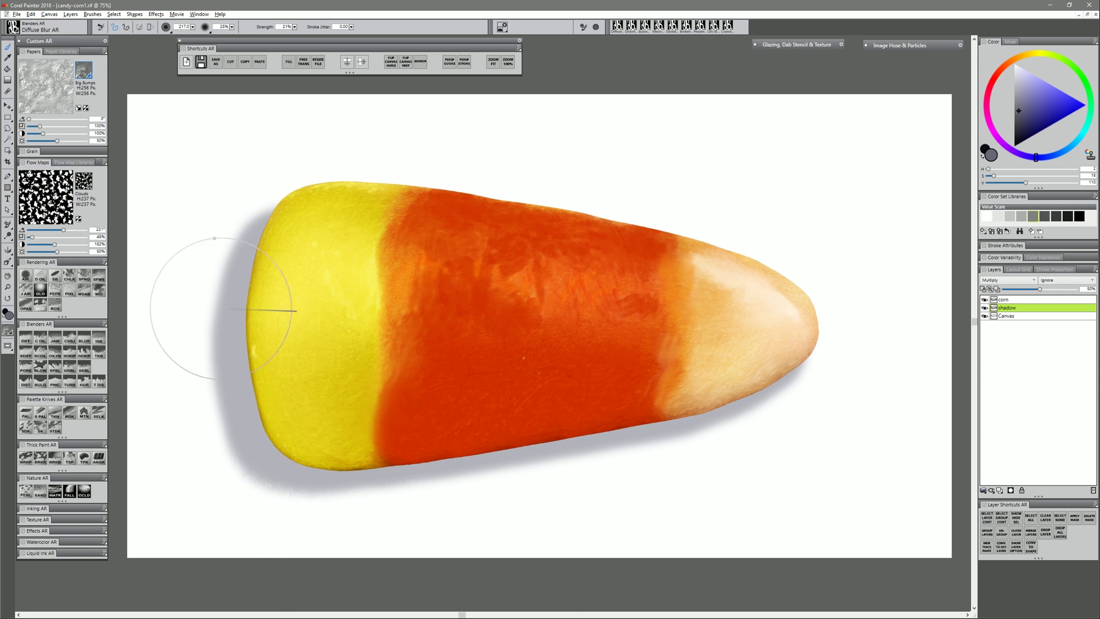
pyautogui.click(26, 275)
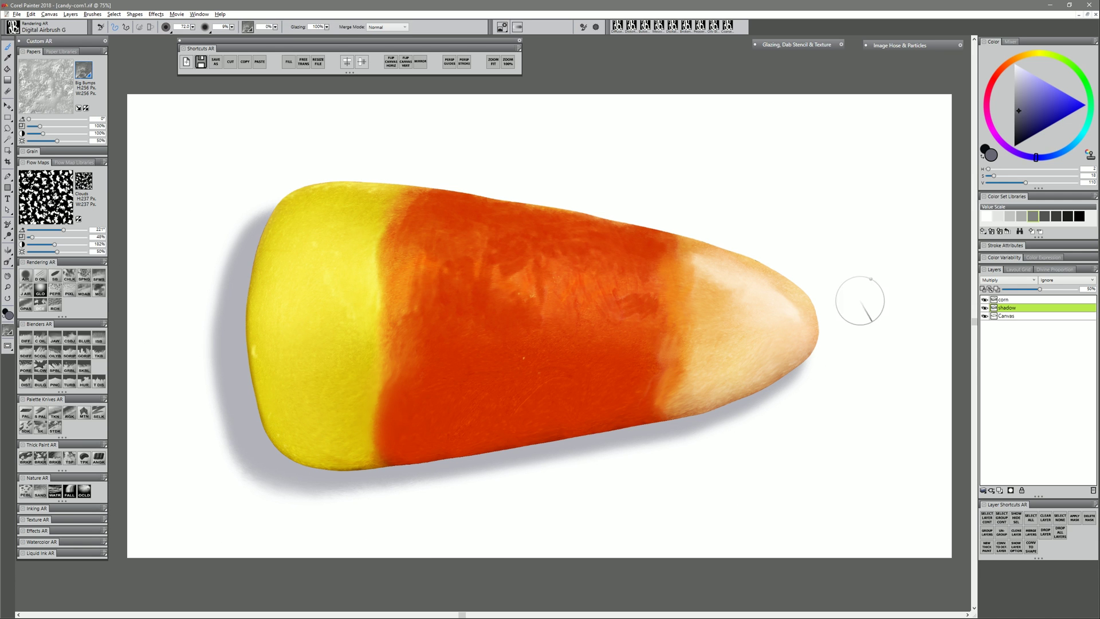
pyautogui.keyDown('alt'); pyautogui.click(408, 212); pyautogui.keyUp('alt')
pyautogui.press(']')
pyautogui.press(']')
pyautogui.press(']')
pyautogui.press(']')
pyautogui.press(']')
pyautogui.press(']')
pyautogui.press(']')
pyautogui.press(']')
pyautogui.moveTo(255, 227); pyautogui.dragTo(172, 334)
pyautogui.hotkey('ctrl', 'z')
pyautogui.click(983, 289)
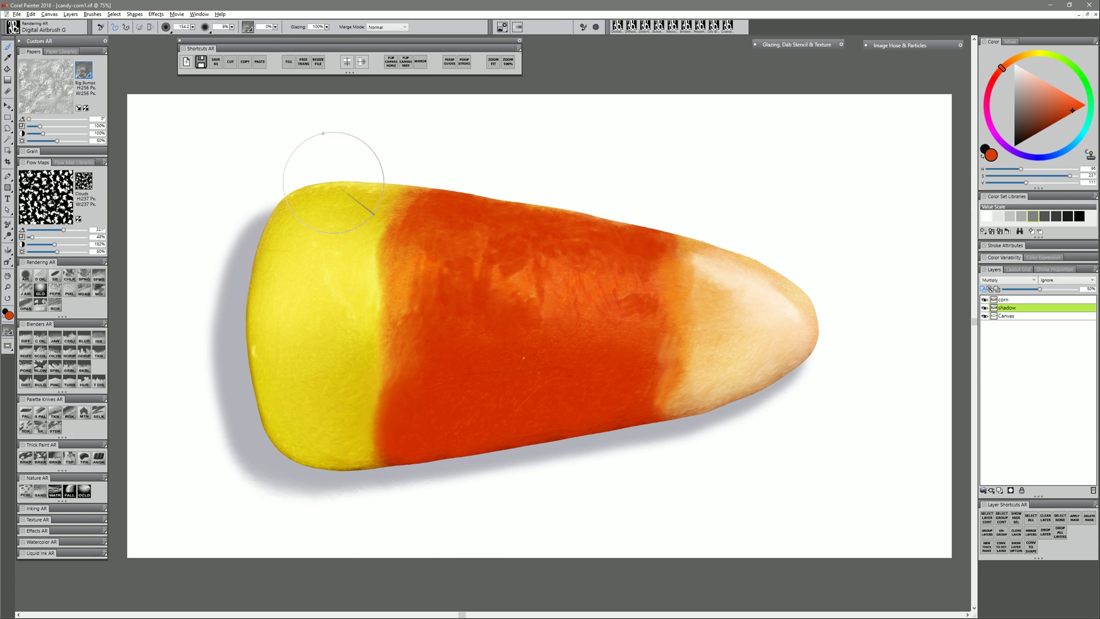
pyautogui.moveTo(241, 221); pyautogui.dragTo(221, 237)
# - Airbrush very dark blue into the shadow close to the candy, along its wide end and underside
pyautogui.click(1044, 156)
pyautogui.click(1023, 137)
pyautogui.moveTo(287, 429); pyautogui.dragTo(273, 355)
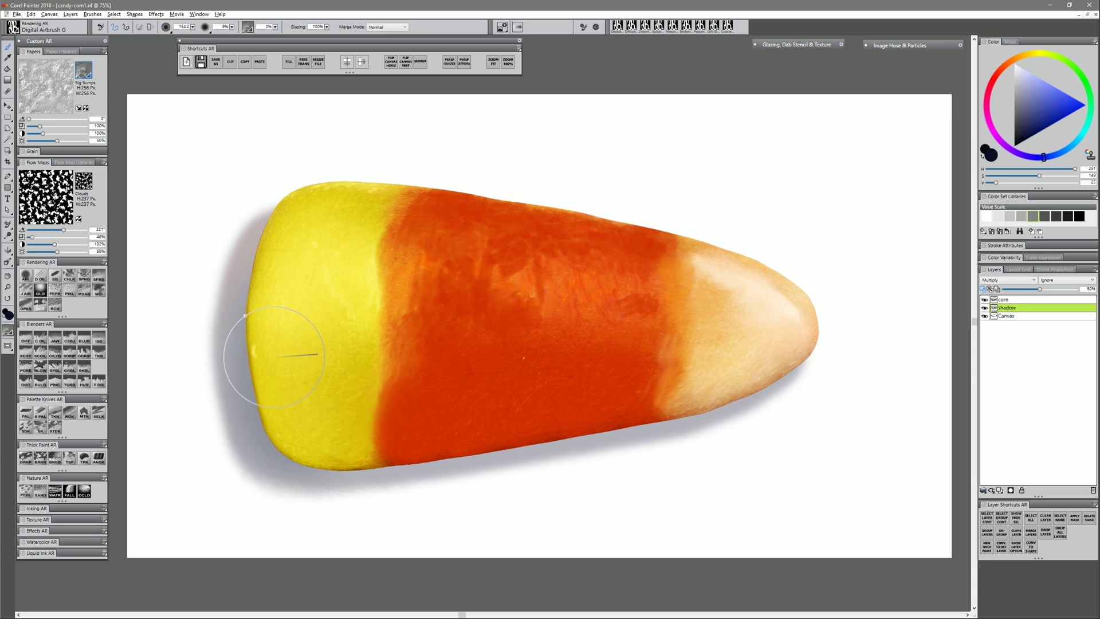
pyautogui.moveTo(273, 286)
pyautogui.mouseDown()
pyautogui.moveTo(464, 427)
pyautogui.moveTo(679, 417)
pyautogui.moveTo(754, 398)
pyautogui.mouseUp()
# - Lighten the shadow's outer edge with a larger airbrush using white sampled from the background
pyautogui.keyDown('alt'); pyautogui.click(830, 400); pyautogui.keyUp('alt')
pyautogui.press(']')
pyautogui.press(']')
pyautogui.press(']')
pyautogui.press(']')
pyautogui.press(']')
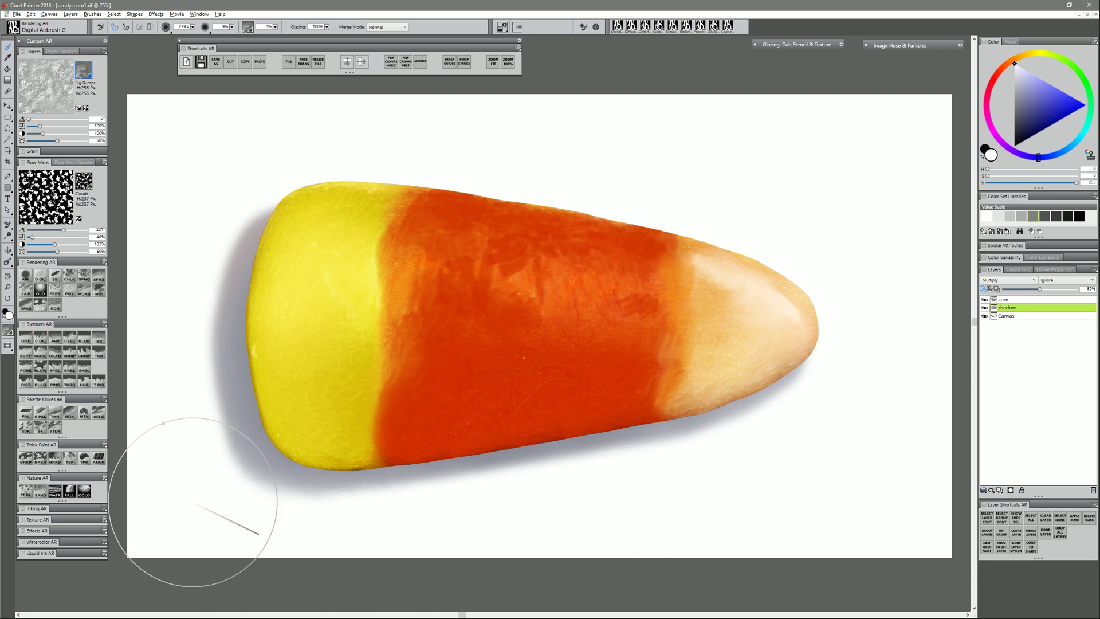
pyautogui.moveTo(210, 396); pyautogui.dragTo(244, 483)
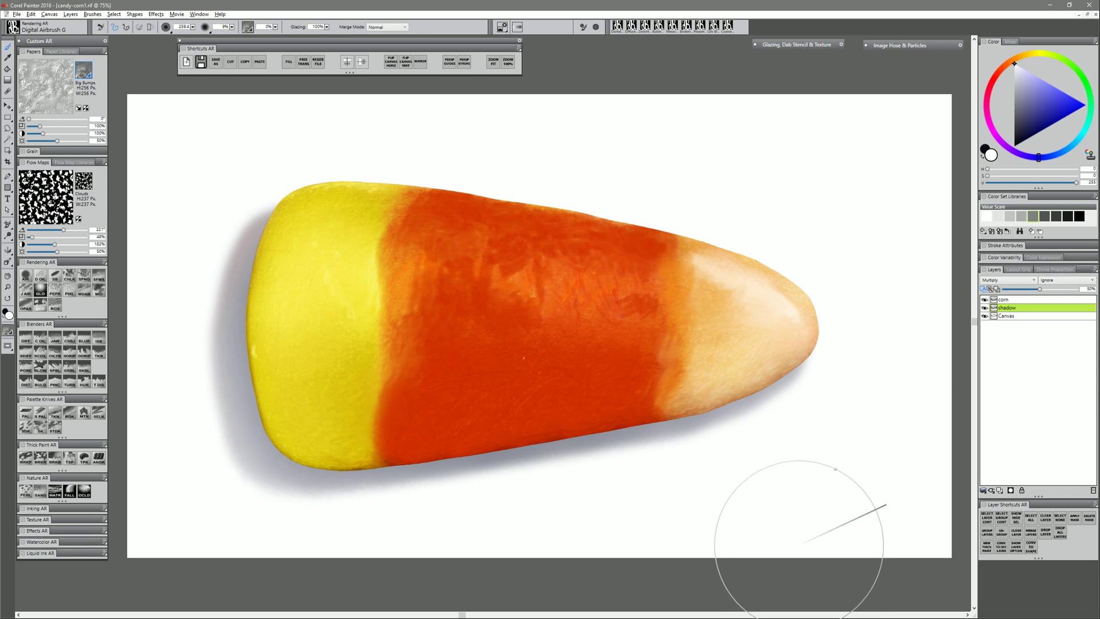
# - Smear the yellow-orange and orange-cream band boundaries on the corn layer with the Coarse Smear Blender
pyautogui.click(1007, 300)
pyautogui.click(70, 338)
pyautogui.moveTo(401, 229)
pyautogui.mouseDown()
pyautogui.moveTo(380, 252)
pyautogui.moveTo(388, 293)
pyautogui.mouseUp()
pyautogui.moveTo(393, 384); pyautogui.dragTo(378, 424)
pyautogui.moveTo(667, 397); pyautogui.dragTo(691, 366)
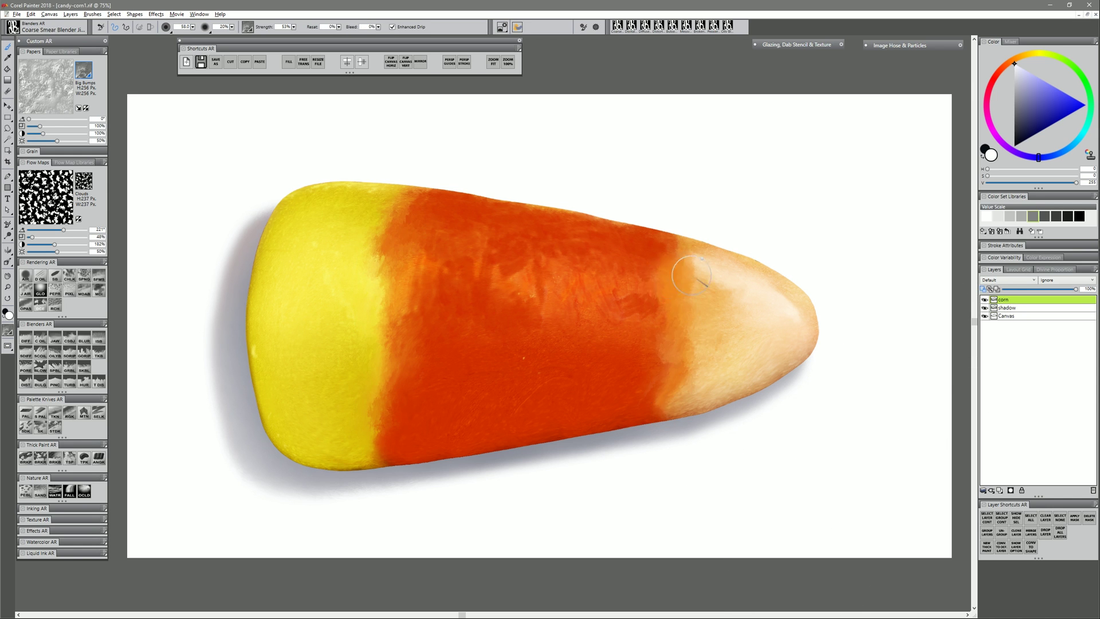
pyautogui.moveTo(691, 275); pyautogui.dragTo(668, 301)
pyautogui.moveTo(403, 287); pyautogui.dragTo(401, 315)
# - On a new layer with increased paper contrast, stroke sampled yellow along the yellow-orange boundary with a smaller Glazing Chalk
pyautogui.click(1000, 490)
pyautogui.click(69, 275)
pyautogui.keyDown('alt'); pyautogui.click(367, 247); pyautogui.keyUp('alt')
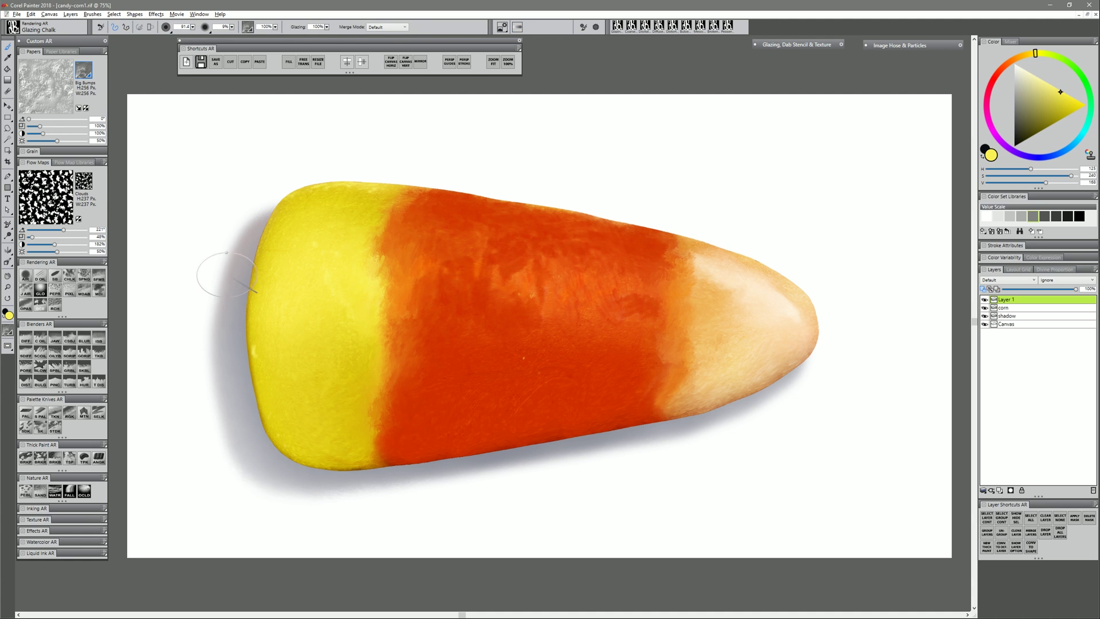
pyautogui.moveTo(43, 134); pyautogui.dragTo(70, 134)
pyautogui.moveTo(398, 221); pyautogui.dragTo(387, 281)
pyautogui.moveTo(394, 295); pyautogui.dragTo(380, 401)
pyautogui.hotkey('ctrl', 'z')
pyautogui.hotkey('ctrl', 'z')
pyautogui.press('[')
pyautogui.moveTo(386, 286); pyautogui.dragTo(386, 315)
pyautogui.moveTo(393, 330); pyautogui.dragTo(379, 424)
# - Glaze sampled red-orange back along the yellow-orange boundary, and sampled yellow on the yellow side of its upper part
pyautogui.keyDown('alt'); pyautogui.click(424, 349); pyautogui.keyUp('alt')
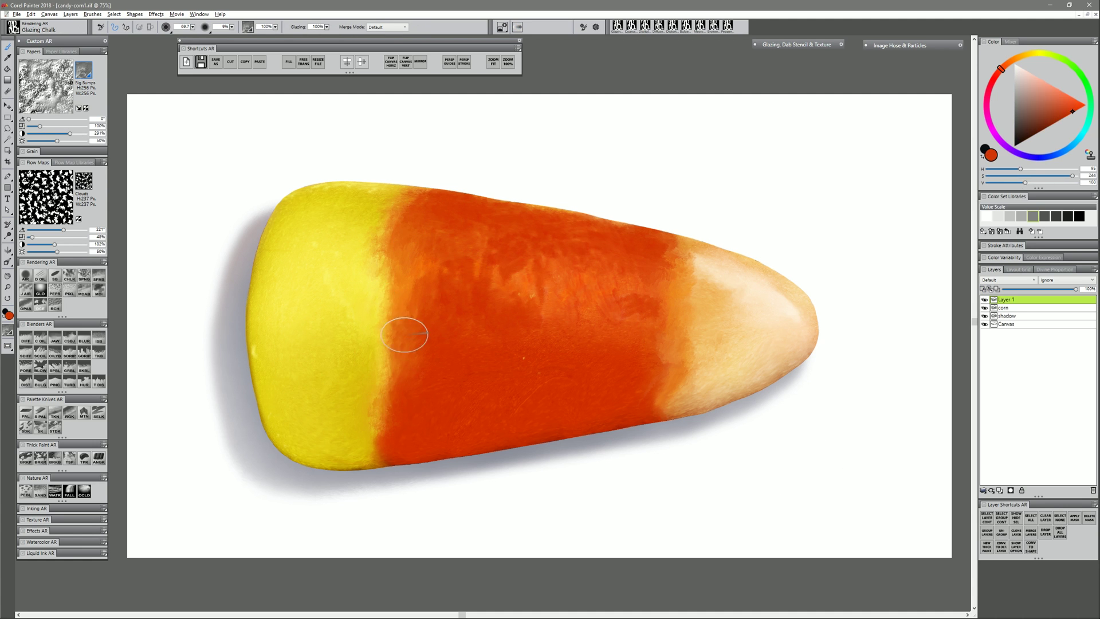
pyautogui.moveTo(404, 280); pyautogui.dragTo(390, 410)
pyautogui.moveTo(398, 246); pyautogui.dragTo(416, 184)
pyautogui.keyDown('alt'); pyautogui.click(361, 252); pyautogui.keyUp('alt')
pyautogui.moveTo(379, 241); pyautogui.dragTo(381, 301)
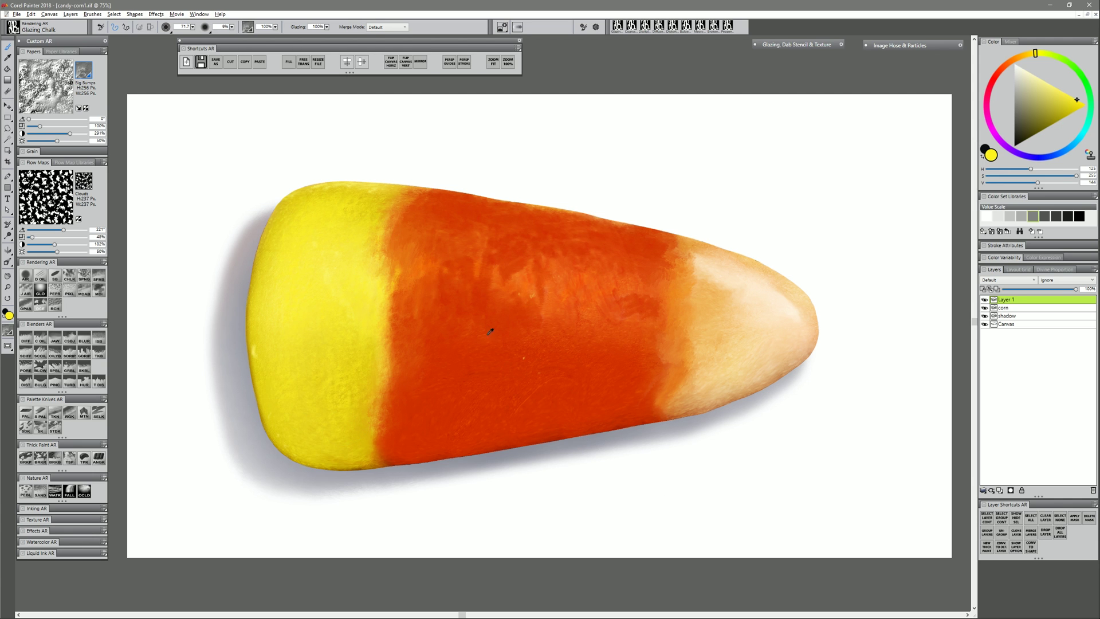
pyautogui.keyDown('alt'); pyautogui.click(443, 270); pyautogui.keyUp('alt')
pyautogui.keyDown('alt'); pyautogui.click(573, 434); pyautogui.keyUp('alt')
pyautogui.moveTo(643, 429); pyautogui.dragTo(513, 454)
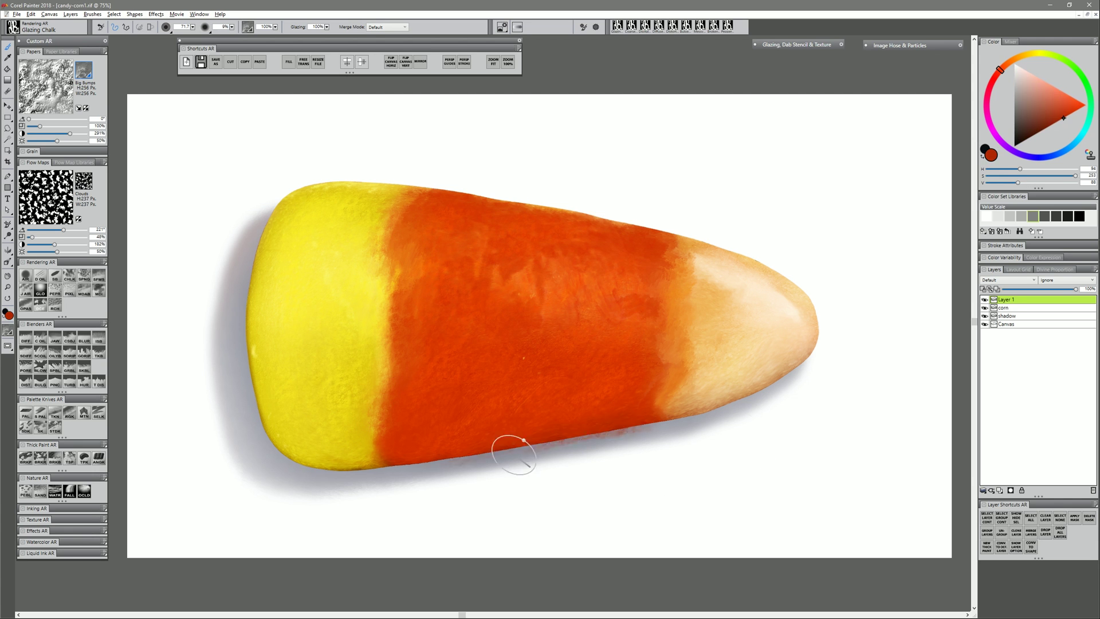
pyautogui.hotkey('ctrl', 'z')
# - On the corn layer, glaze sampled cream and light orange chalk over the boundary between the orange band and the tip
pyautogui.keyDown('ctrl'); pyautogui.click(995, 308); pyautogui.keyUp('ctrl')
pyautogui.hotkey('ctrl', 'd')
pyautogui.keyDown('alt'); pyautogui.click(739, 353); pyautogui.keyUp('alt')
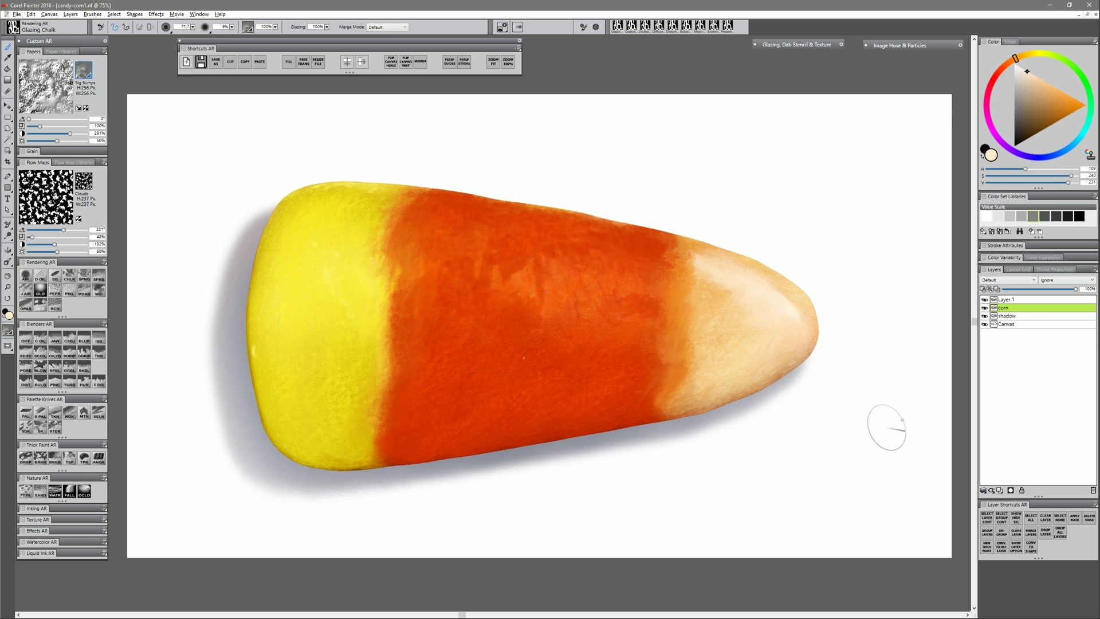
pyautogui.keyDown('alt'); pyautogui.click(693, 378); pyautogui.keyUp('alt')
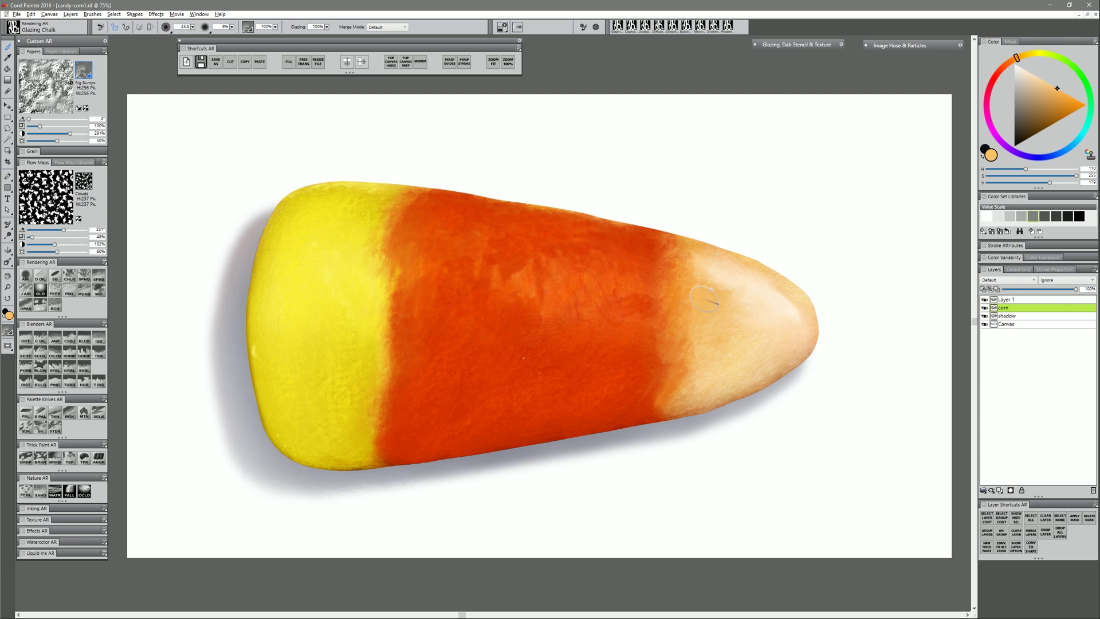
pyautogui.keyDown('alt'); pyautogui.click(682, 404); pyautogui.keyUp('alt')
# - Glaze sampled cream and pale orange around the end of the tip and along its upper edge
pyautogui.keyDown('alt'); pyautogui.click(806, 310); pyautogui.keyUp('alt')
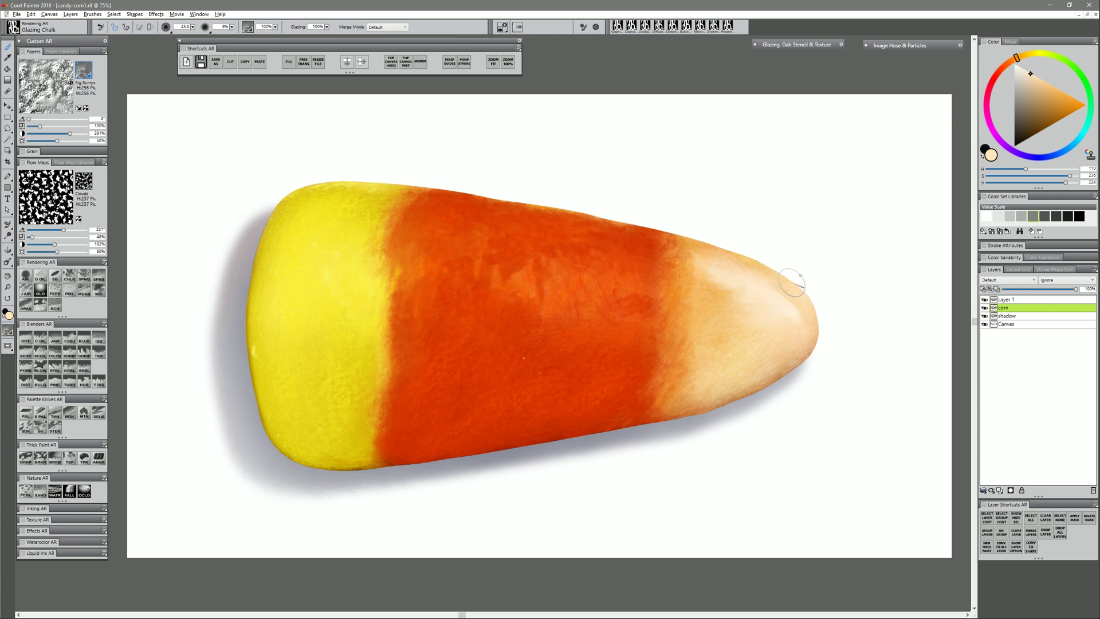
pyautogui.moveTo(790, 279); pyautogui.dragTo(816, 321)
pyautogui.keyDown('alt'); pyautogui.click(800, 304); pyautogui.keyUp('alt')
pyautogui.moveTo(682, 245); pyautogui.dragTo(739, 259)
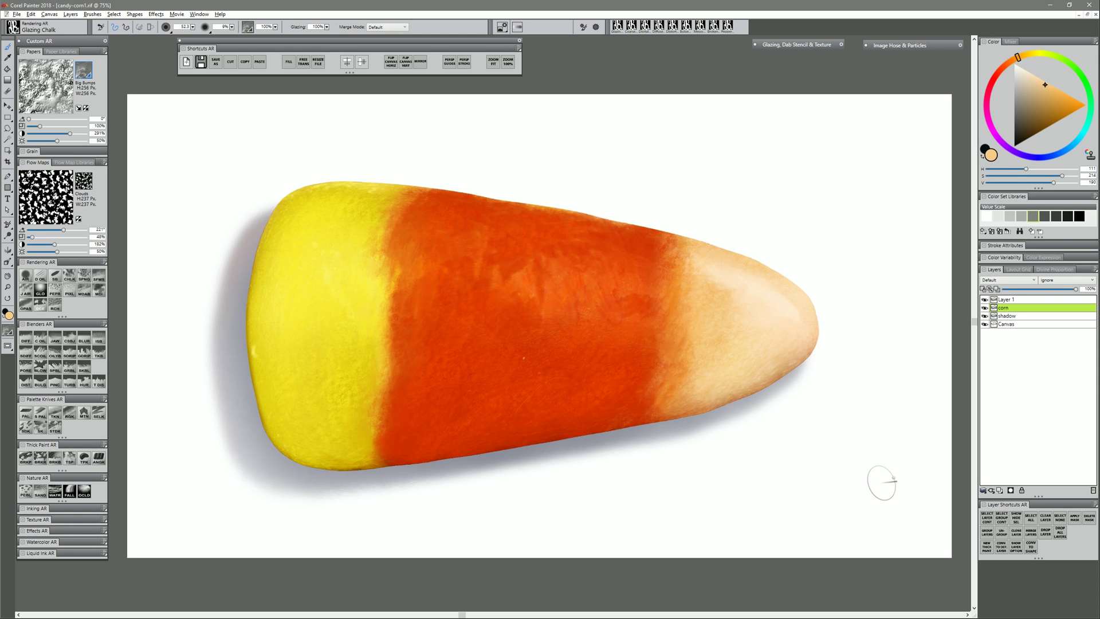
# - Glaze sampled yellow along the orange band's upper edge, and shade the yellow band's outer edges with sampled ochre and pale yellow
pyautogui.keyDown('alt'); pyautogui.click(710, 305); pyautogui.keyUp('alt')
pyautogui.keyDown('alt'); pyautogui.click(405, 193); pyautogui.keyUp('alt')
pyautogui.moveTo(466, 200)
pyautogui.mouseDown()
pyautogui.moveTo(444, 184)
pyautogui.moveTo(408, 211)
pyautogui.mouseUp()
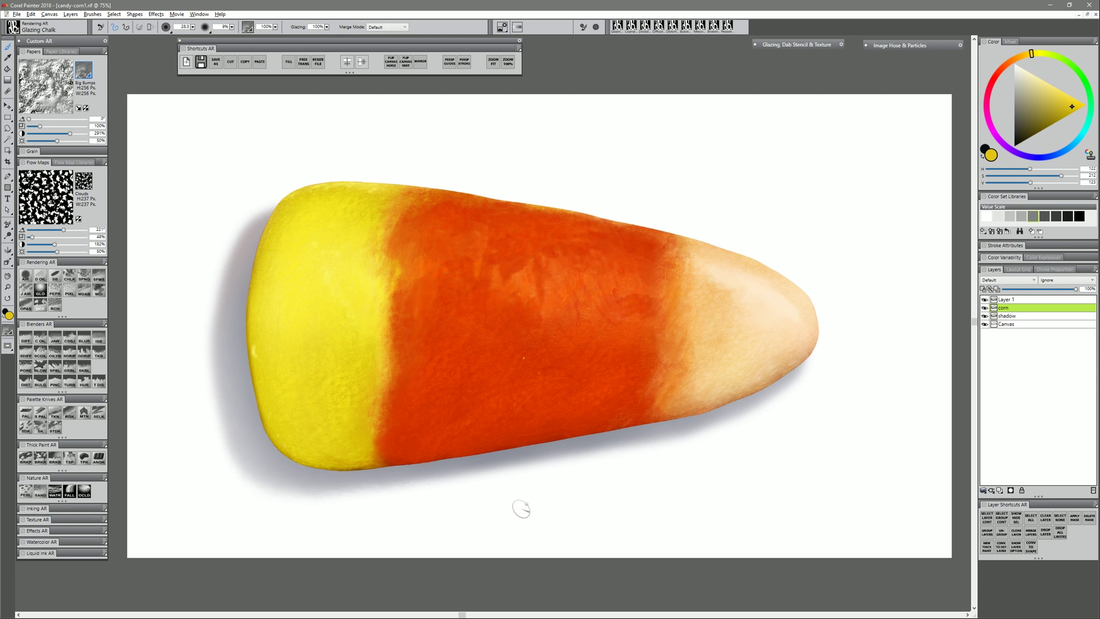
pyautogui.keyDown('alt'); pyautogui.click(344, 461); pyautogui.keyUp('alt')
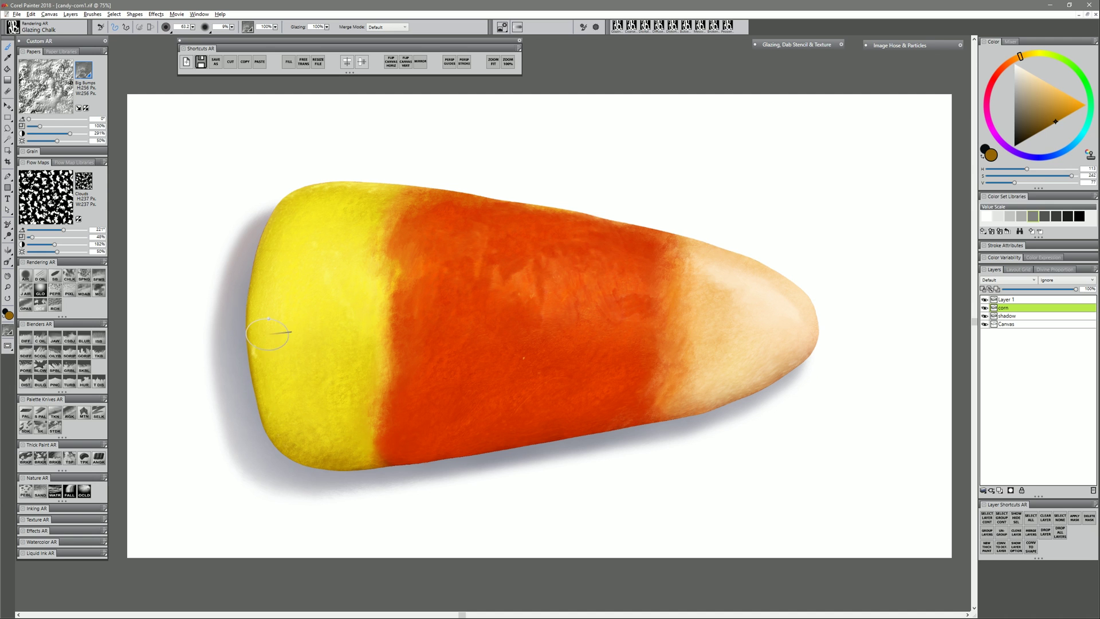
pyautogui.keyDown('alt'); pyautogui.click(255, 365); pyautogui.keyUp('alt')
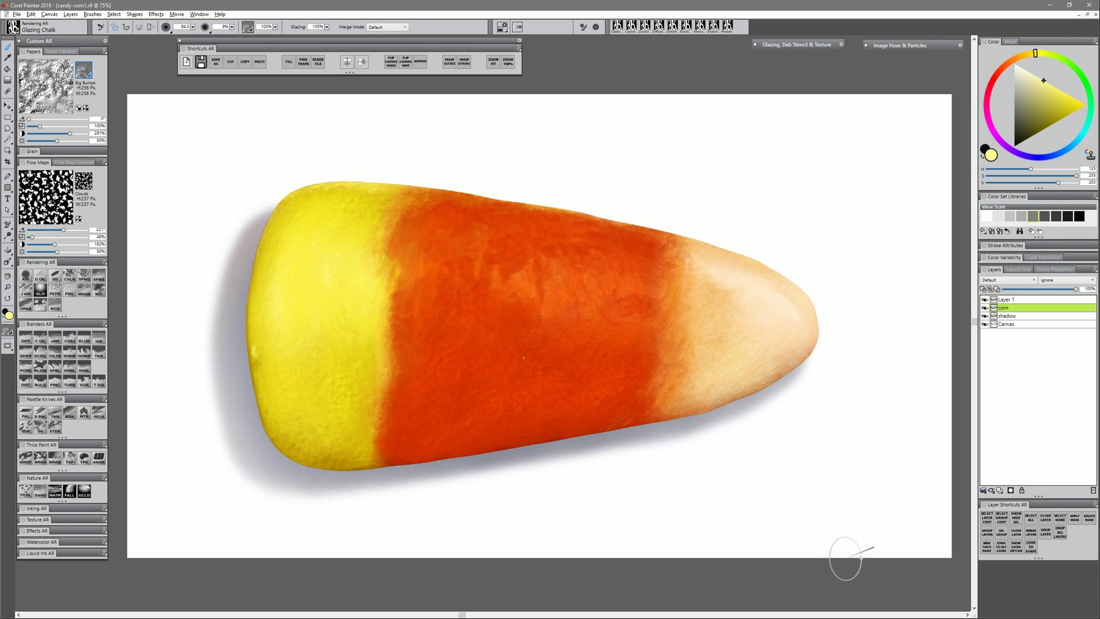
# - Merge Layer 1 into the corn layer and create a new layer set to Multiply
pyautogui.click(1015, 300)
pyautogui.press('Delete')
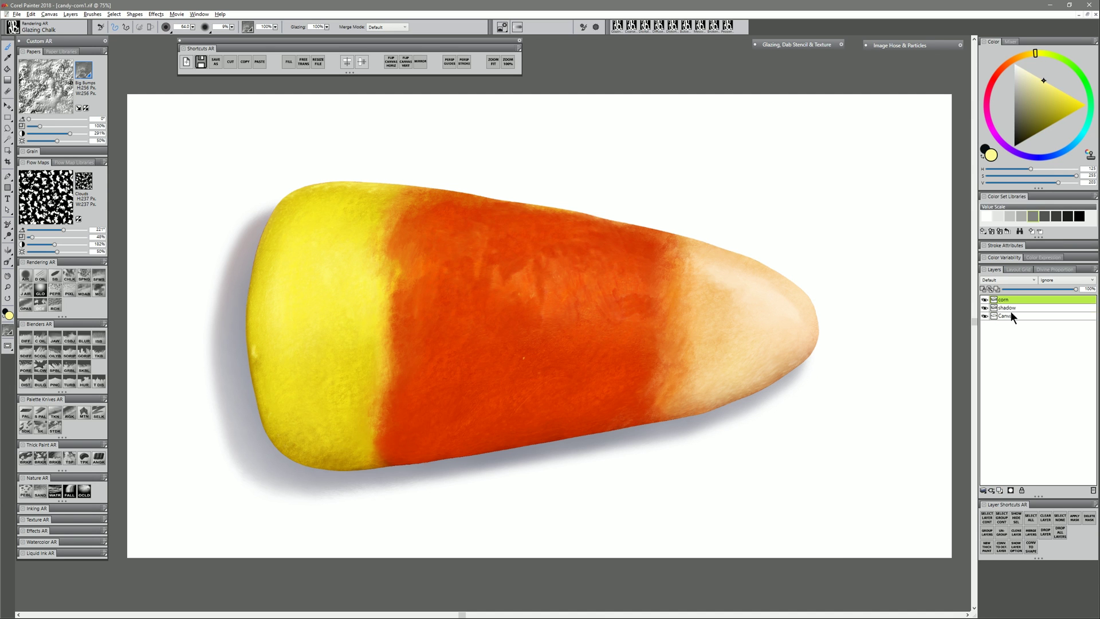
pyautogui.click(1000, 490)
pyautogui.click(1008, 280)
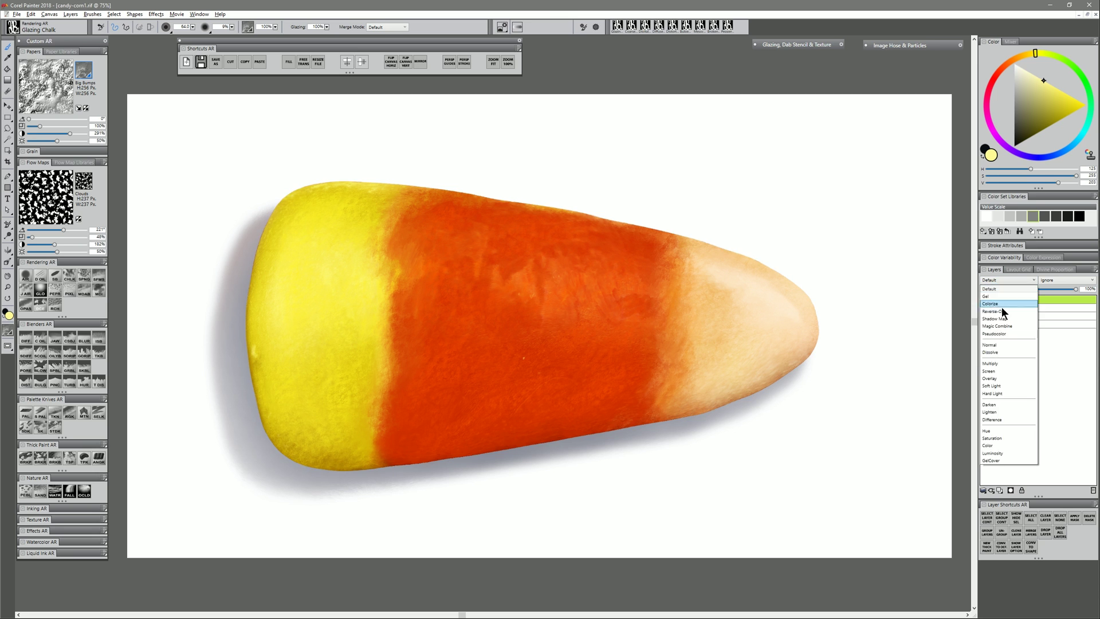
pyautogui.click(1008, 363)
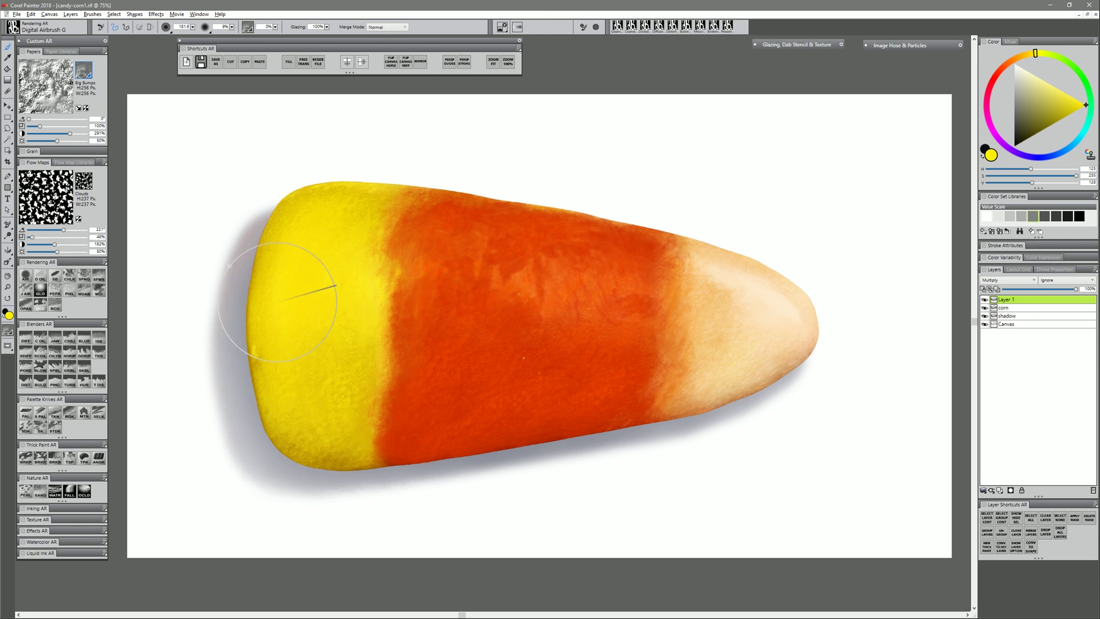
# - Airbrush saturated yellow over the candy and the orange-cream transition on the Multiply layer, reducing its opacity to about 49%
pyautogui.moveTo(688, 236)
pyautogui.mouseDown()
pyautogui.moveTo(702, 307)
pyautogui.moveTo(671, 401)
pyautogui.mouseUp()
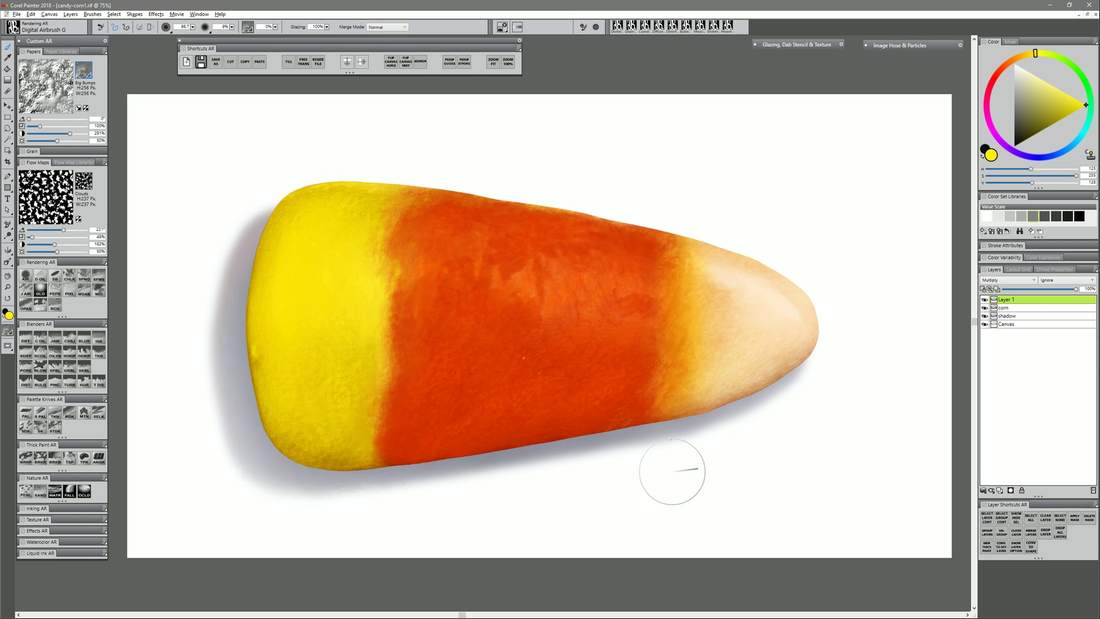
pyautogui.moveTo(551, 299); pyautogui.dragTo(589, 279)
pyautogui.press('[')
pyautogui.press('[')
pyautogui.press('[')
pyautogui.press('[')
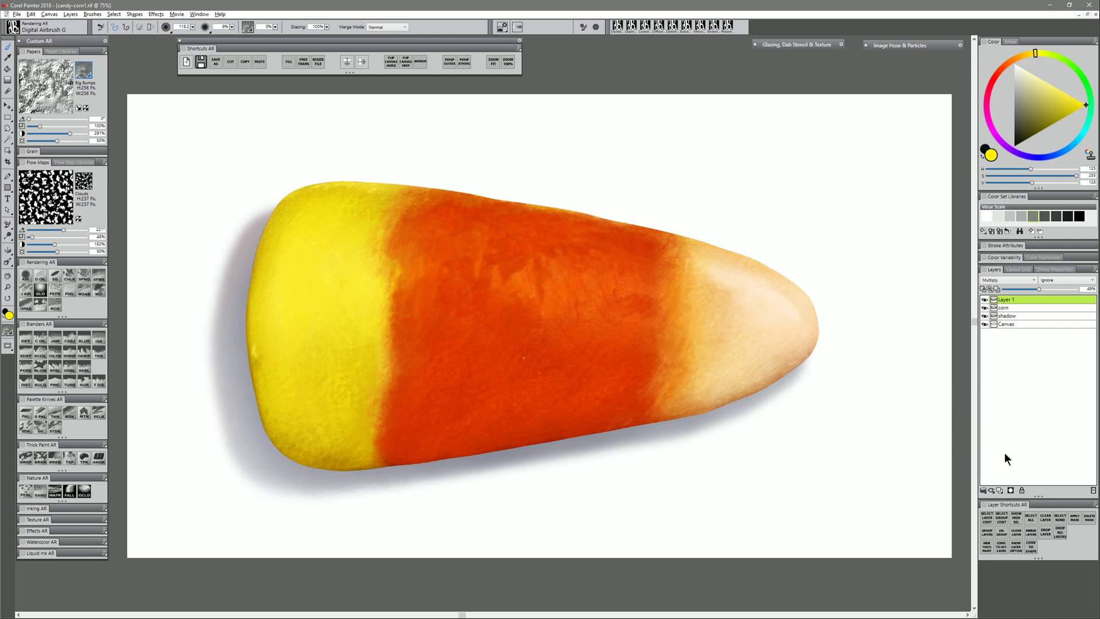
# - Create another new layer and airbrush yellow sampled from the candy over the yellow band to even out its shading
pyautogui.click(1000, 491)
pyautogui.keyDown('alt'); pyautogui.click(344, 341); pyautogui.keyUp('alt')
pyautogui.press(']')
pyautogui.press(']')
pyautogui.press(']')
pyautogui.moveTo(321, 378); pyautogui.dragTo(391, 314)
pyautogui.press('[')
pyautogui.press('[')
pyautogui.press('[')
pyautogui.moveTo(290, 395); pyautogui.dragTo(361, 430)
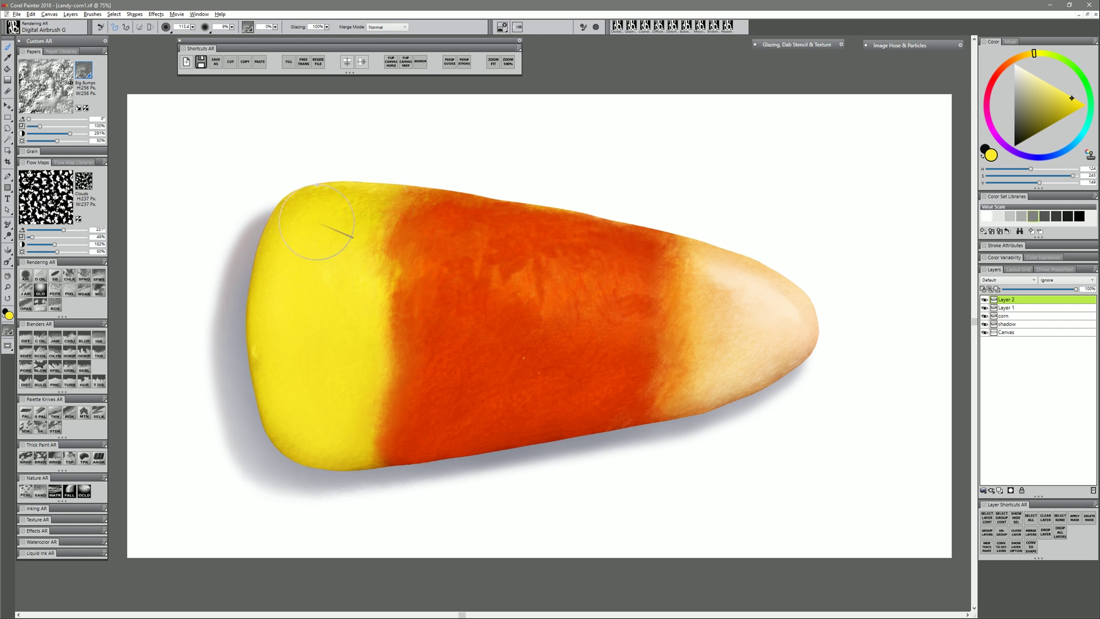
# - Airbrush sampled cream over the tip with a white highlight near its end, softened with Diffuse Blur
pyautogui.keyDown('alt'); pyautogui.click(788, 317); pyautogui.keyUp('alt')
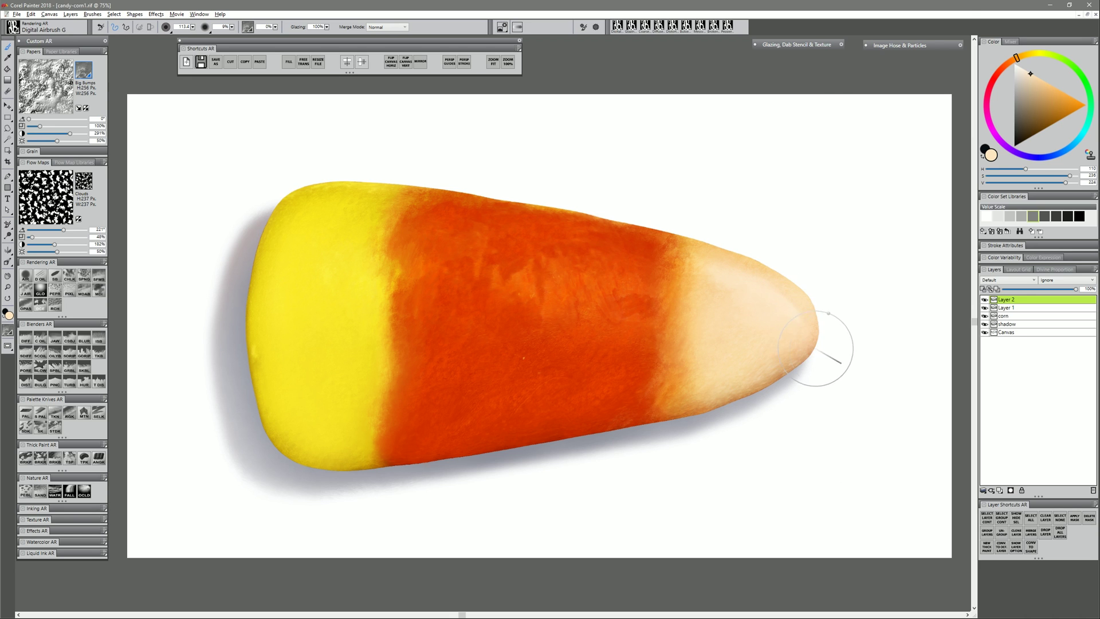
pyautogui.keyDown('alt'); pyautogui.click(818, 150); pyautogui.keyUp('alt')
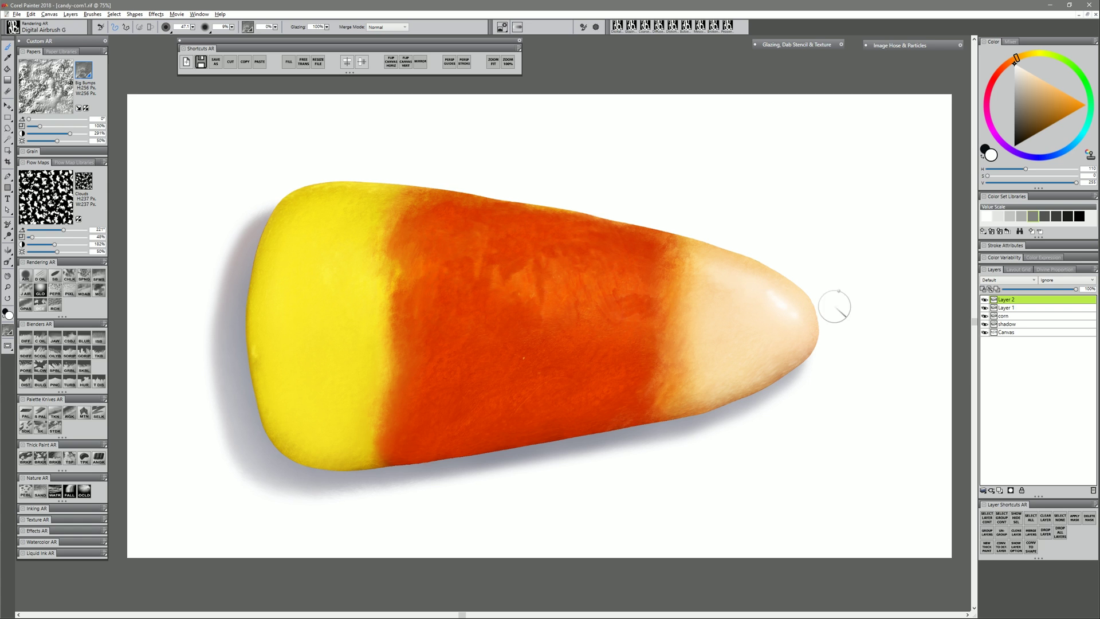
pyautogui.click(35, 340)
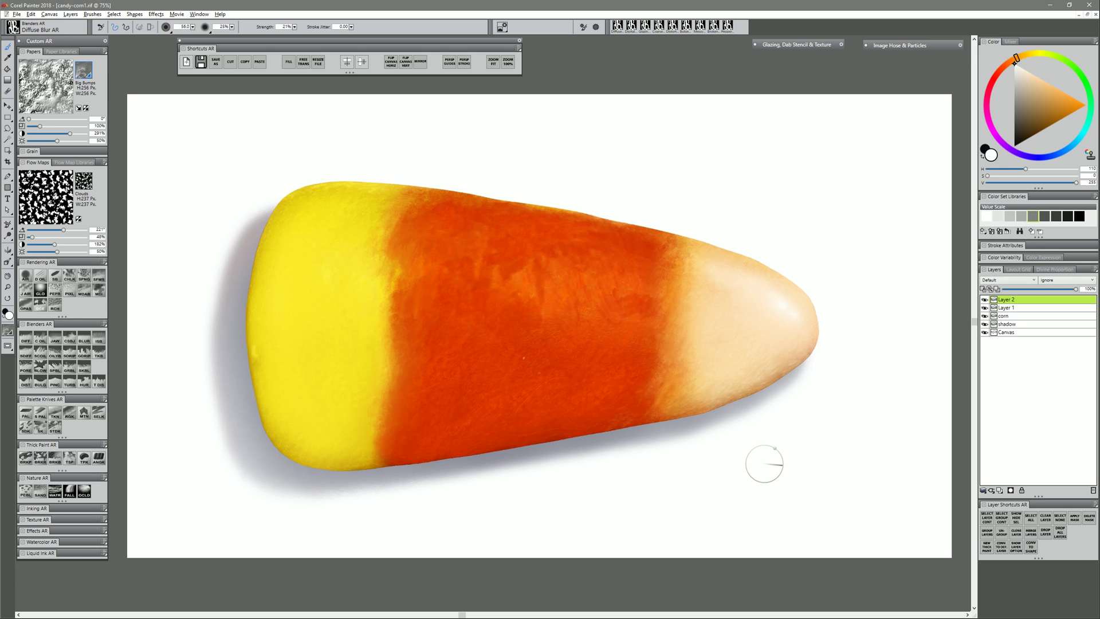
# - Add a thick paint layer and set up the Broken Paint brush with the Bumpy Skin paper and middle gray
pyautogui.click(987, 547)
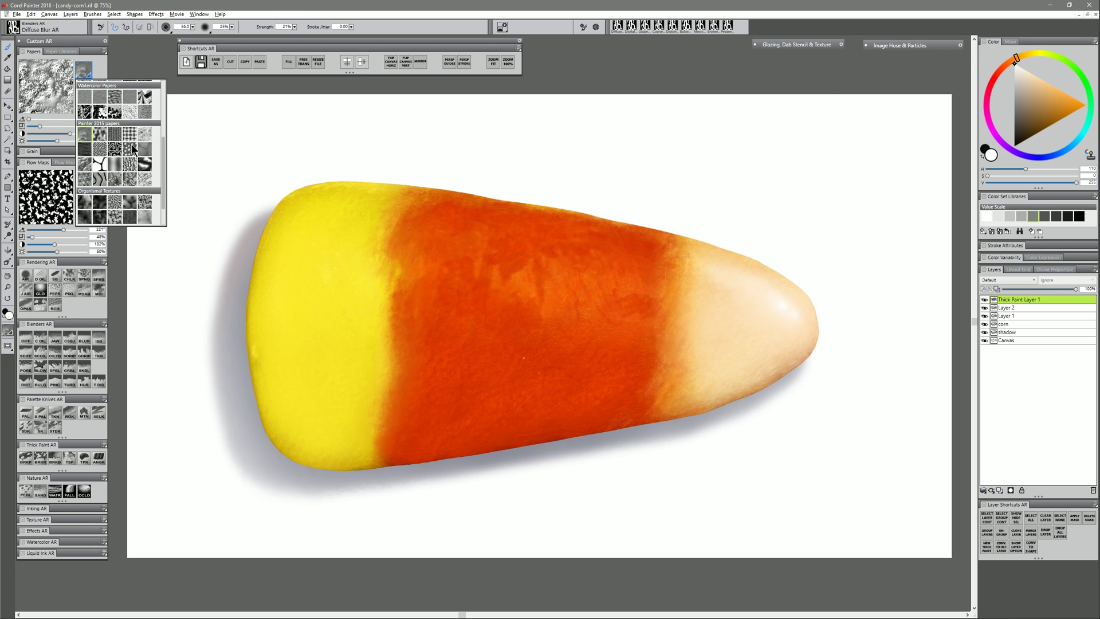
pyautogui.click(115, 209)
pyautogui.click(27, 458)
pyautogui.click(1034, 217)
# - Invert the Bumpy Skin paper and increase its scale, testing Broken Paint strokes where the orange band meets the tip
pyautogui.moveTo(668, 299)
pyautogui.mouseDown()
pyautogui.moveTo(677, 279)
pyautogui.moveTo(713, 272)
pyautogui.moveTo(685, 295)
pyautogui.moveTo(678, 270)
pyautogui.moveTo(679, 309)
pyautogui.mouseUp()
pyautogui.hotkey('ctrl', 'z')
pyautogui.click(86, 108)
pyautogui.hotkey('ctrl', 'z')
pyautogui.click(48, 126)
pyautogui.hotkey('ctrl', 'z')
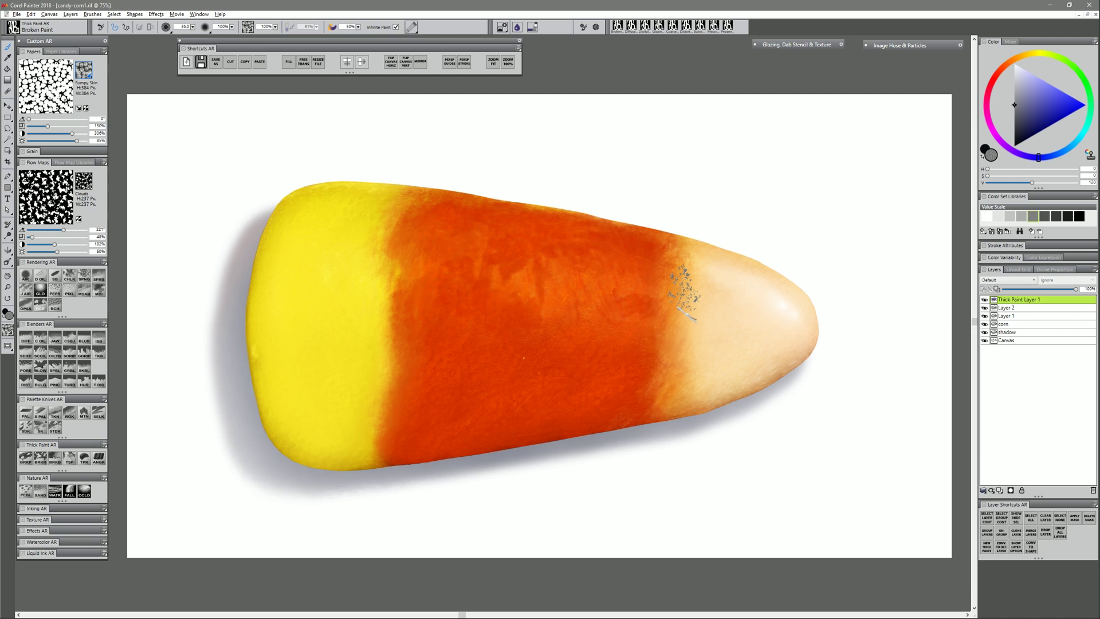
# - Paint gray Broken Paint texture over the candy and set the thick paint layer to Overlay at about 83% opacity
pyautogui.doubleClick(1030, 300)
pyautogui.click(581, 374)
pyautogui.moveTo(682, 256); pyautogui.dragTo(676, 268)
pyautogui.moveTo(668, 314); pyautogui.dragTo(686, 336)
pyautogui.click(1009, 280)
pyautogui.click(995, 378)
pyautogui.moveTo(1063, 291); pyautogui.dragTo(1065, 291)
pyautogui.click(26, 338)
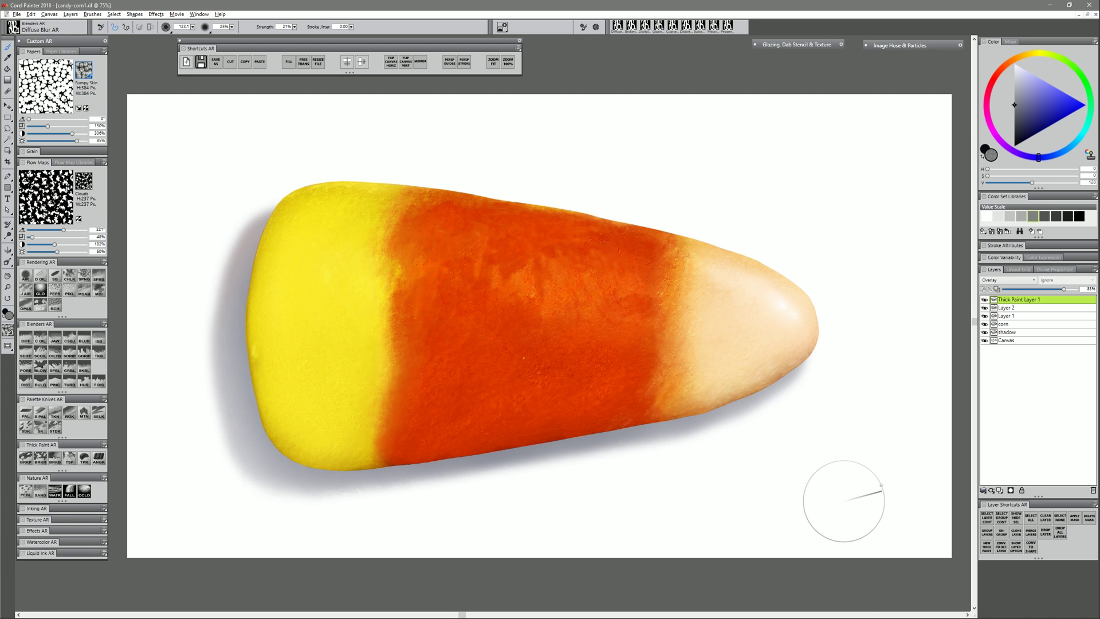
# - Duplicate the shadow layer, shift the copy slightly to the right and down toward the candy, and deselect
pyautogui.click(1013, 332)
pyautogui.rightClick(1012, 332)
pyautogui.click(981, 361)
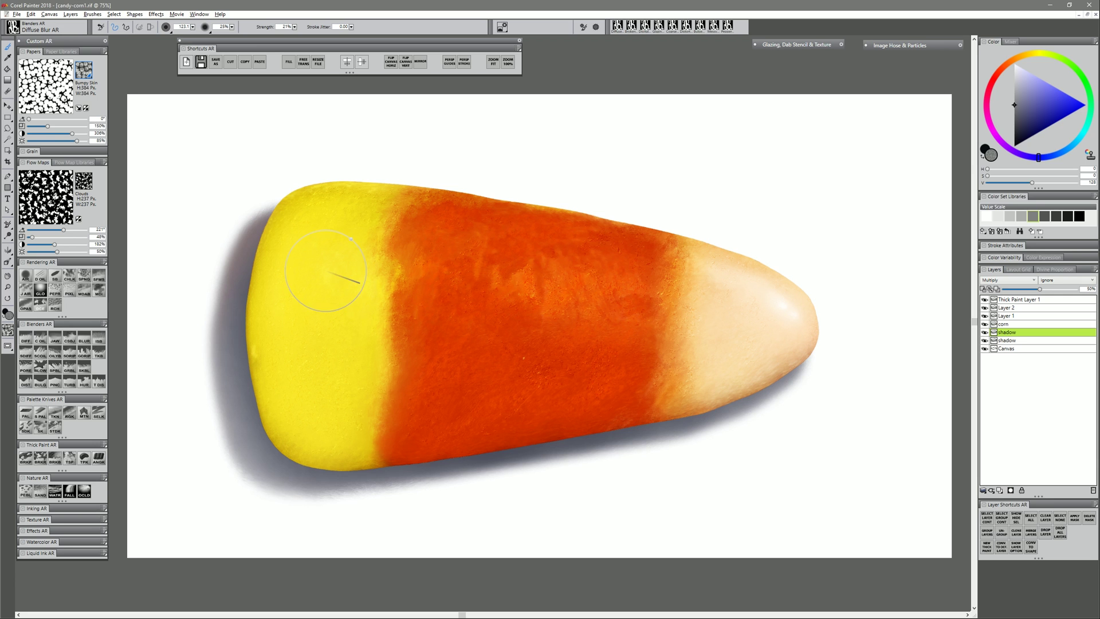
pyautogui.click(7, 106)
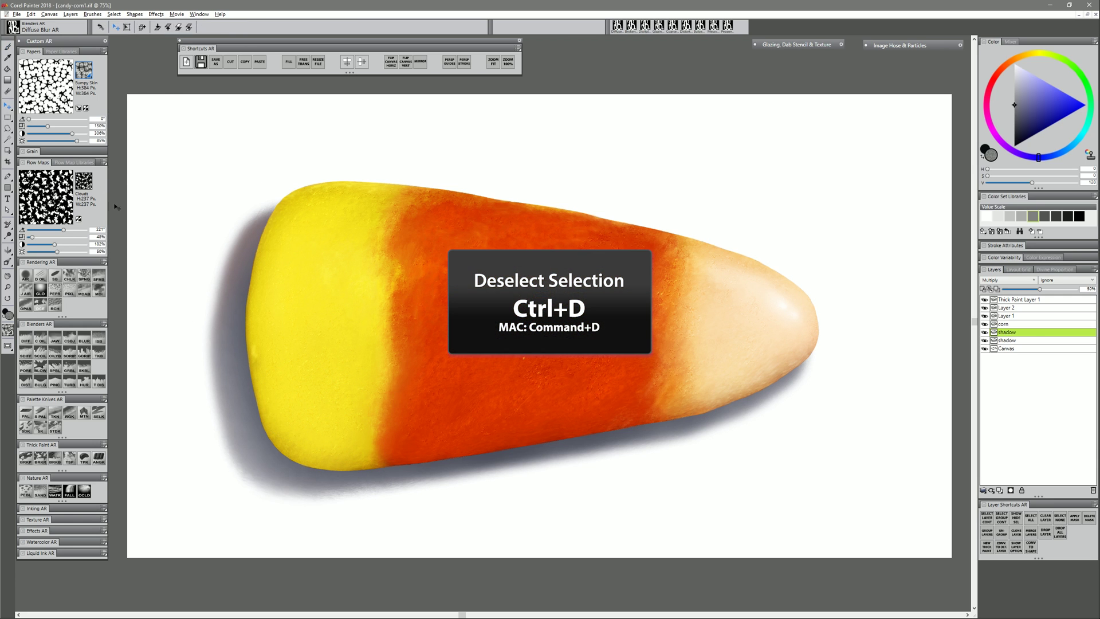
pyautogui.moveTo(323, 455); pyautogui.dragTo(334, 461)
pyautogui.hotkey('ctrl', 'd')
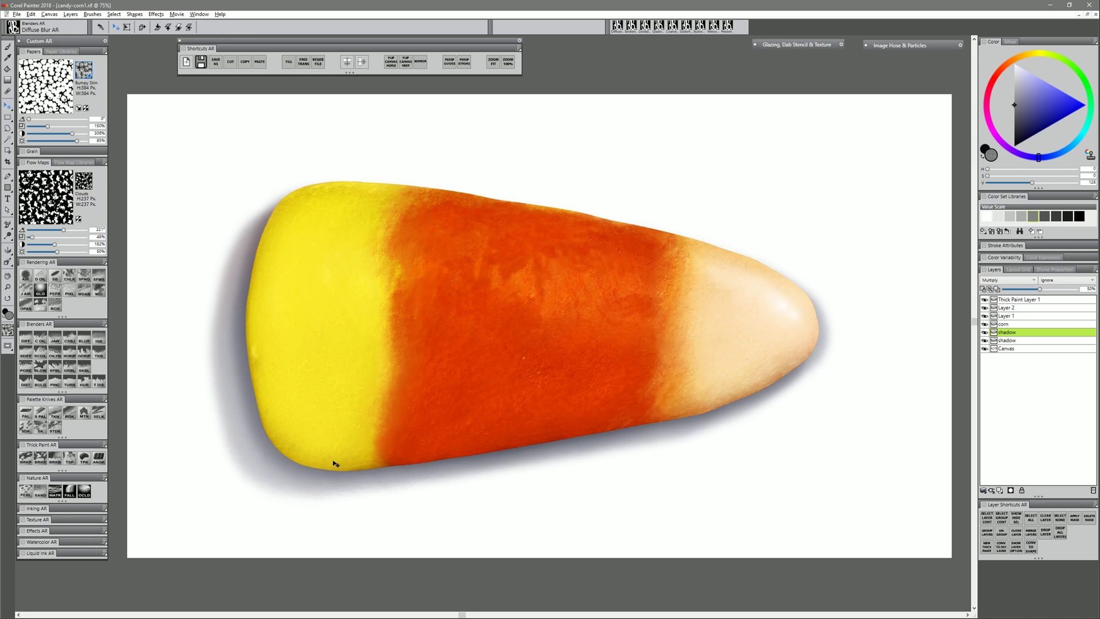
# - Transform the shadow copy, pulling its edge slightly inward at the candy's pale tip
pyautogui.hotkey('ctrl', 'alt', 't')
pyautogui.moveTo(839, 337); pyautogui.dragTo(826, 338)
pyautogui.click(234, 27)
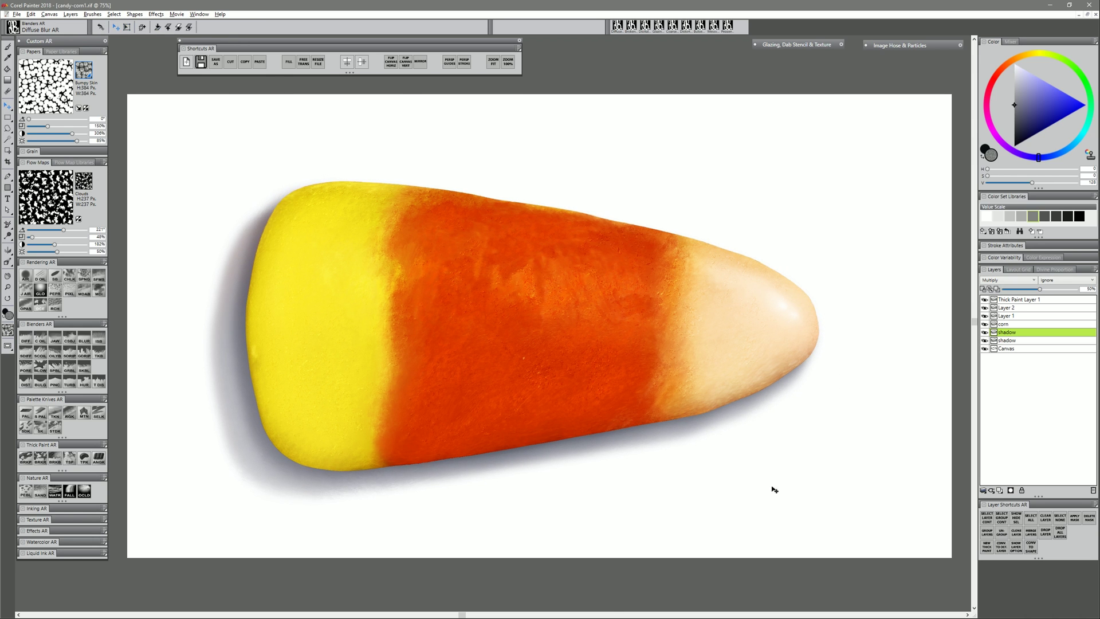
# - Merge the two shadow layers and set the merged shadow layer to Multiply
pyautogui.keyDown('shift'); pyautogui.click(1022, 341); pyautogui.keyUp('shift')
pyautogui.hotkey('ctrl', 'e')
pyautogui.click(1015, 334)
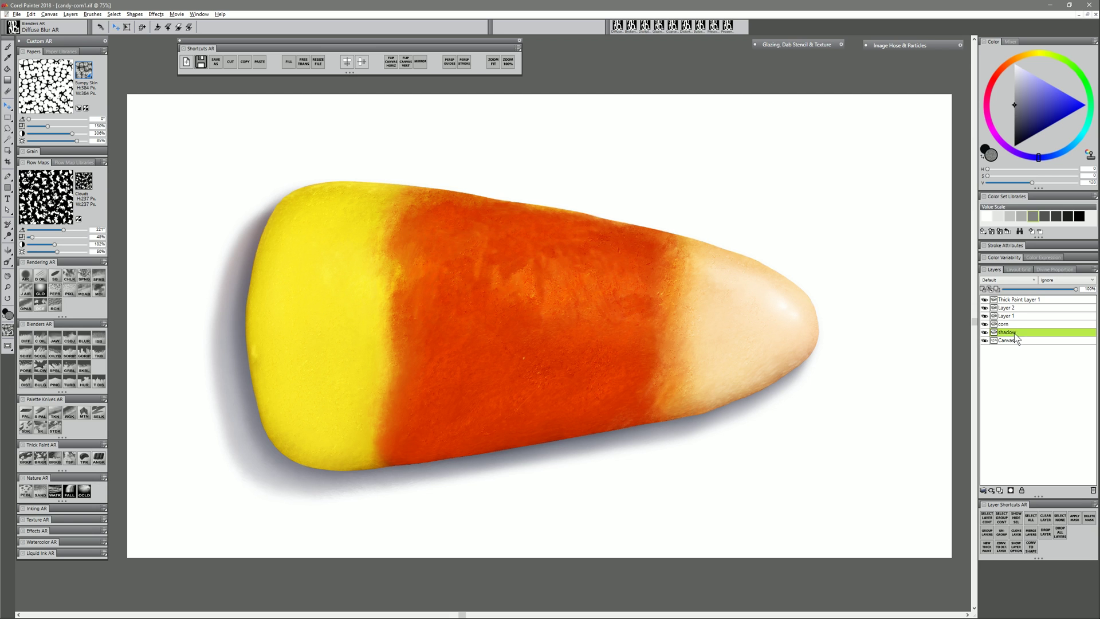
pyautogui.click(1001, 280)
pyautogui.click(995, 363)
pyautogui.press('b')
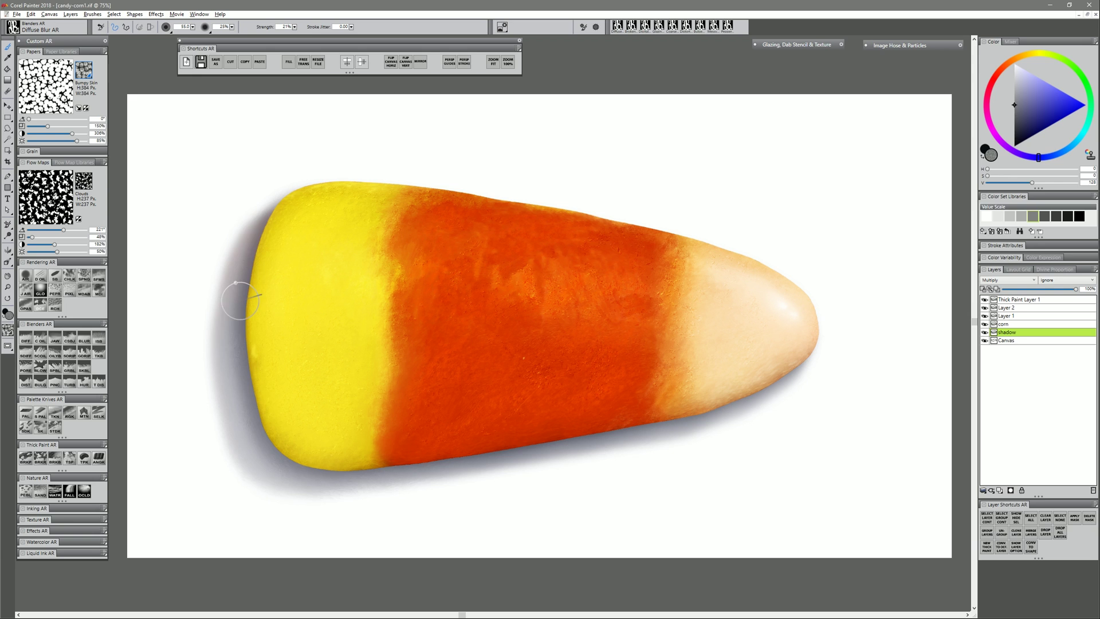
pyautogui.moveTo(255, 354); pyautogui.dragTo(286, 334)
# - Fill the canvas with a pale, warm off-white background color
pyautogui.click(1013, 341)
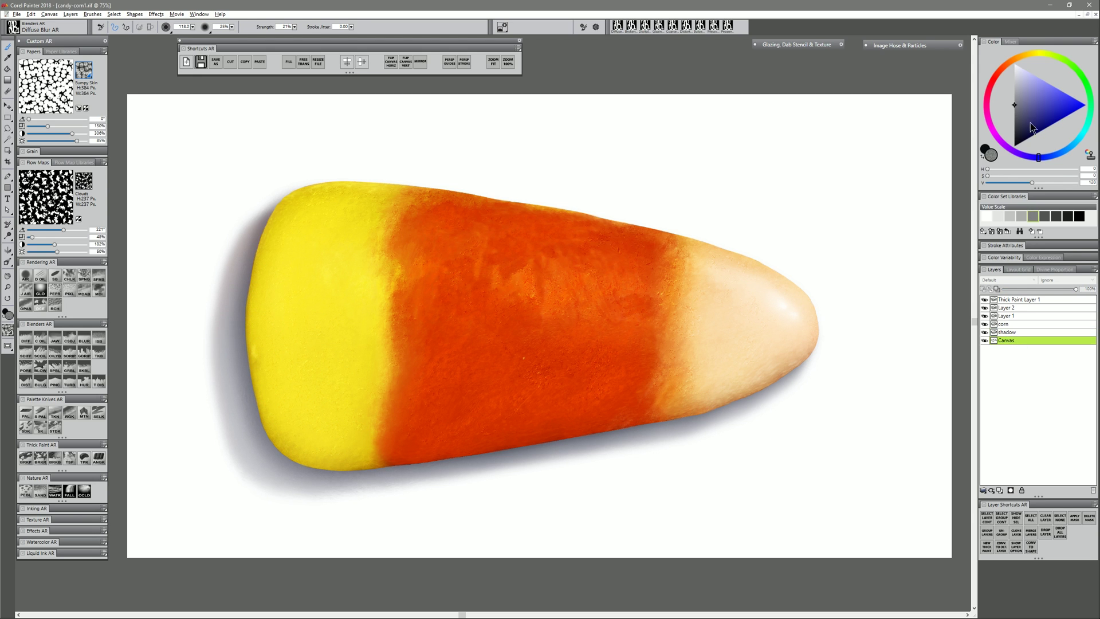
pyautogui.click(1023, 56)
pyautogui.click(1017, 79)
pyautogui.hotkey('ctrl', 'f')
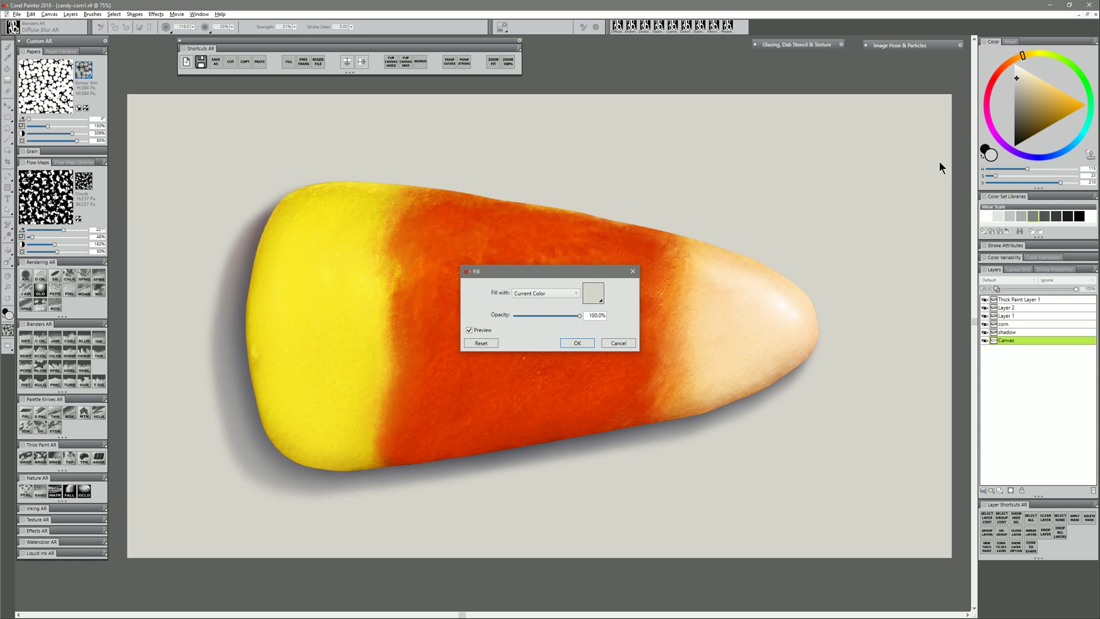
pyautogui.press('Return')
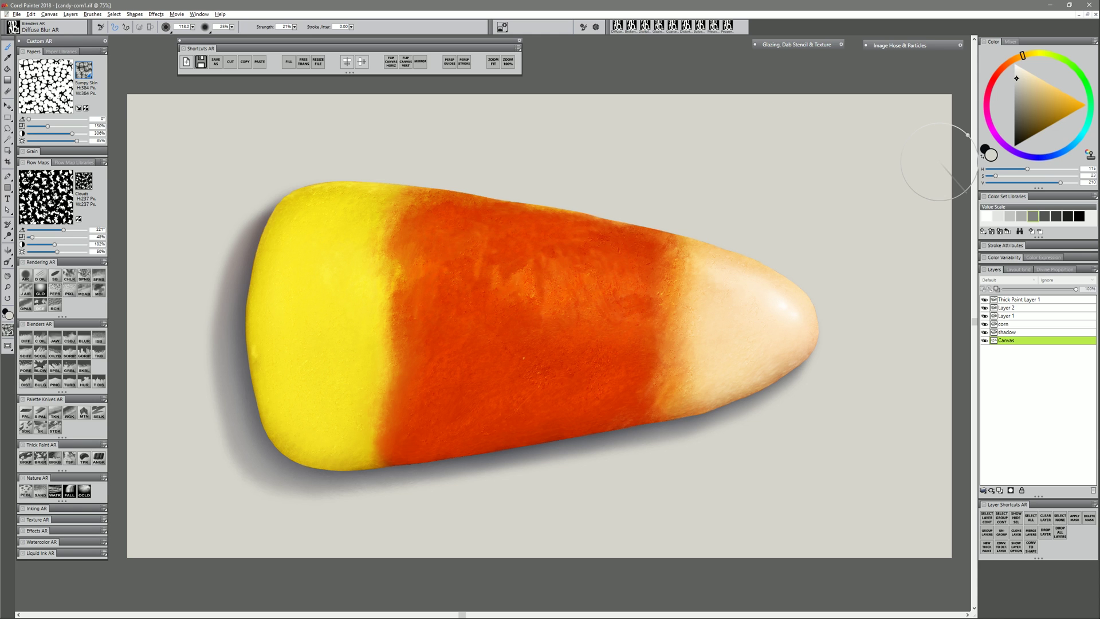
pyautogui.keyDown('alt'); pyautogui.click(911, 213); pyautogui.keyUp('alt')
pyautogui.hotkey('ctrl', 'f')
pyautogui.press('Return')
# - Merge the thick paint, highlight and corn layers into one layer and rename it "corn"
pyautogui.click(1025, 301)
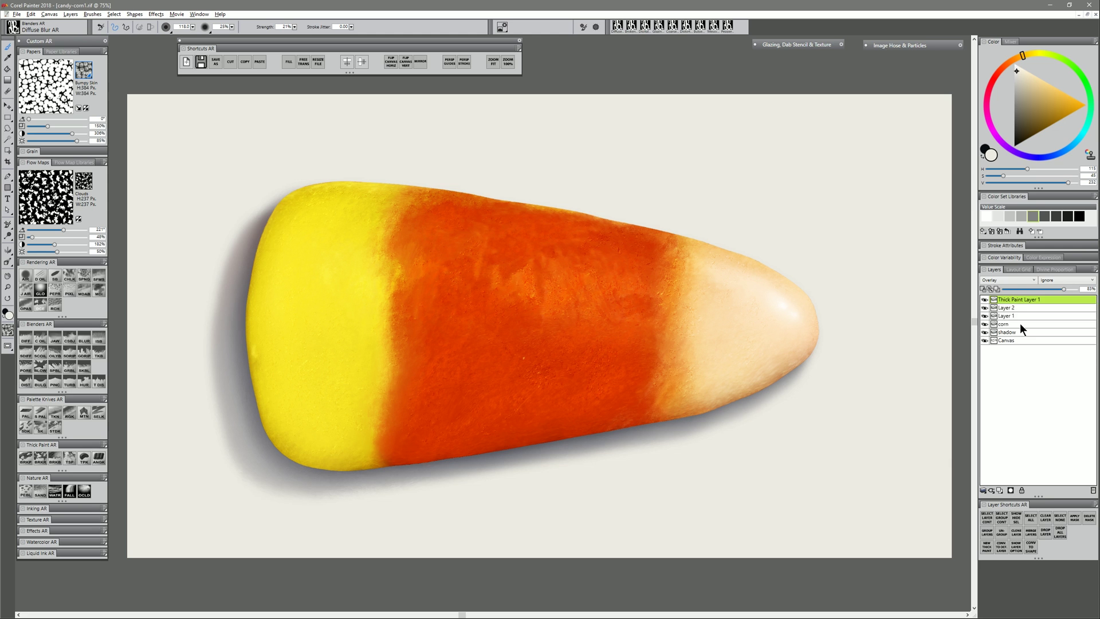
pyautogui.keyDown('shift'); pyautogui.click(1021, 325); pyautogui.keyUp('shift')
pyautogui.hotkey('ctrl', 'e')
pyautogui.doubleClick(1007, 299)
pyautogui.write('corn')
pyautogui.press('Return')
# - Lock the corn layer's transparency and airbrush a soft off-white highlight along the candy's upper edge with Digital Airbrush G
pyautogui.click(984, 290)
pyautogui.click(28, 276)
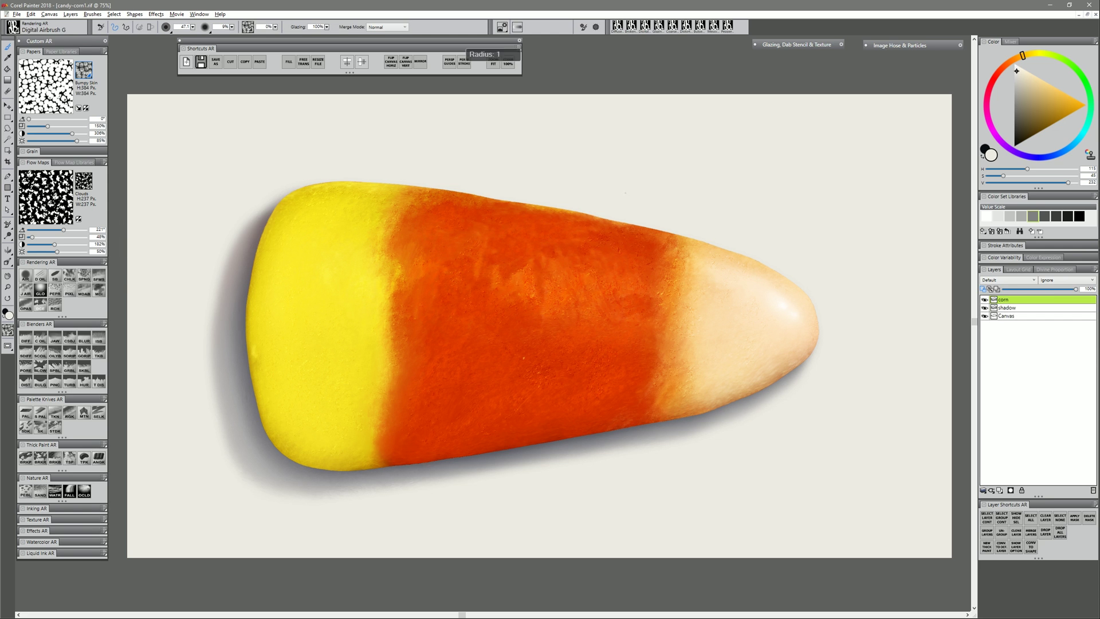
pyautogui.moveTo(626, 193); pyautogui.dragTo(671, 201)
pyautogui.moveTo(671, 235); pyautogui.dragTo(458, 203)
pyautogui.moveTo(344, 201); pyautogui.dragTo(459, 206)
pyautogui.moveTo(653, 235)
pyautogui.mouseDown()
pyautogui.moveTo(497, 212)
pyautogui.moveTo(628, 242)
pyautogui.mouseUp()
pyautogui.moveTo(299, 266); pyautogui.dragTo(340, 265)
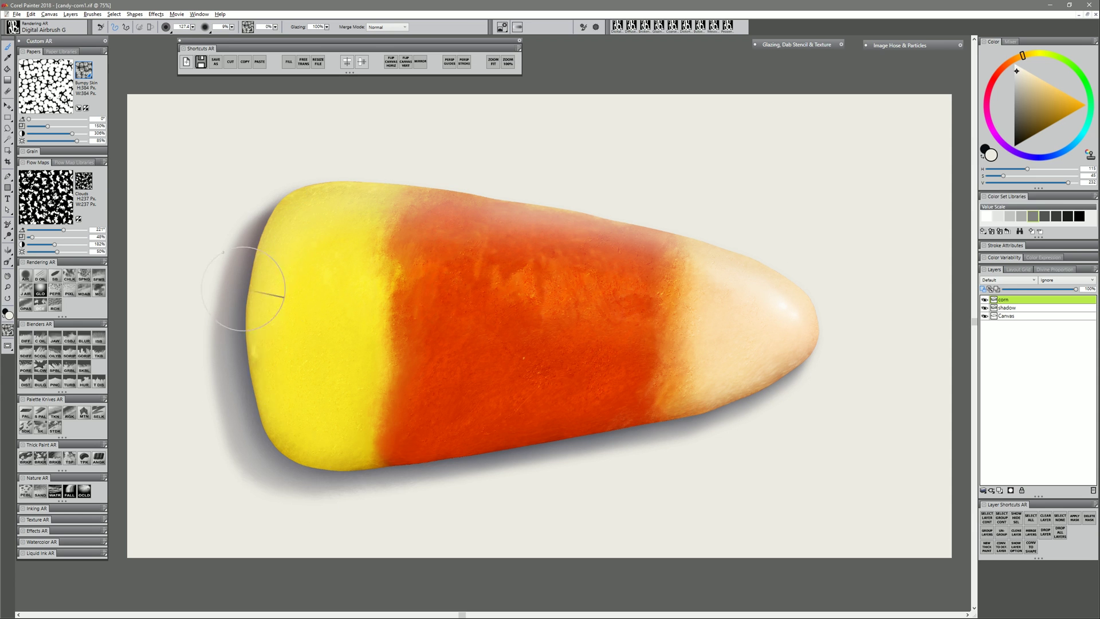
# - Airbrush soft off-white highlights along the candy's yellow base and lower edge, redoing the unsatisfactory strokes with a smaller brush
pyautogui.moveTo(244, 289); pyautogui.dragTo(252, 424)
pyautogui.moveTo(547, 503); pyautogui.dragTo(602, 504)
pyautogui.moveTo(367, 470); pyautogui.dragTo(757, 422)
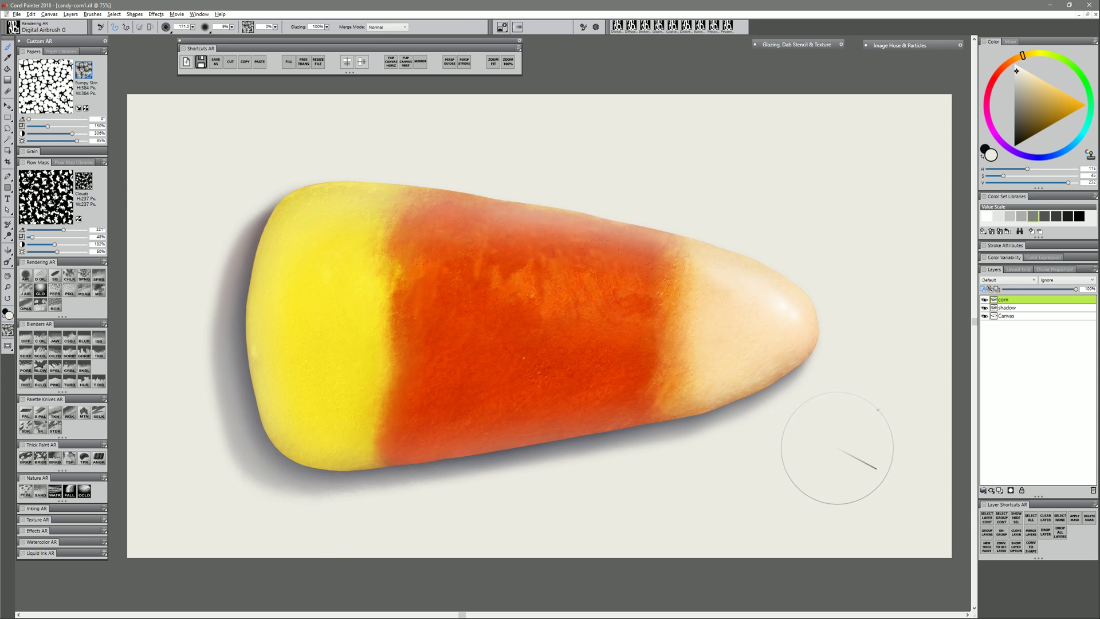
pyautogui.hotkey('ctrl', 'z')
pyautogui.hotkey('ctrl', 'z')
pyautogui.moveTo(373, 441); pyautogui.dragTo(533, 427)
pyautogui.moveTo(625, 384)
pyautogui.mouseDown()
pyautogui.moveTo(669, 384)
pyautogui.moveTo(652, 384)
pyautogui.mouseUp()
pyautogui.moveTo(382, 438); pyautogui.dragTo(659, 401)
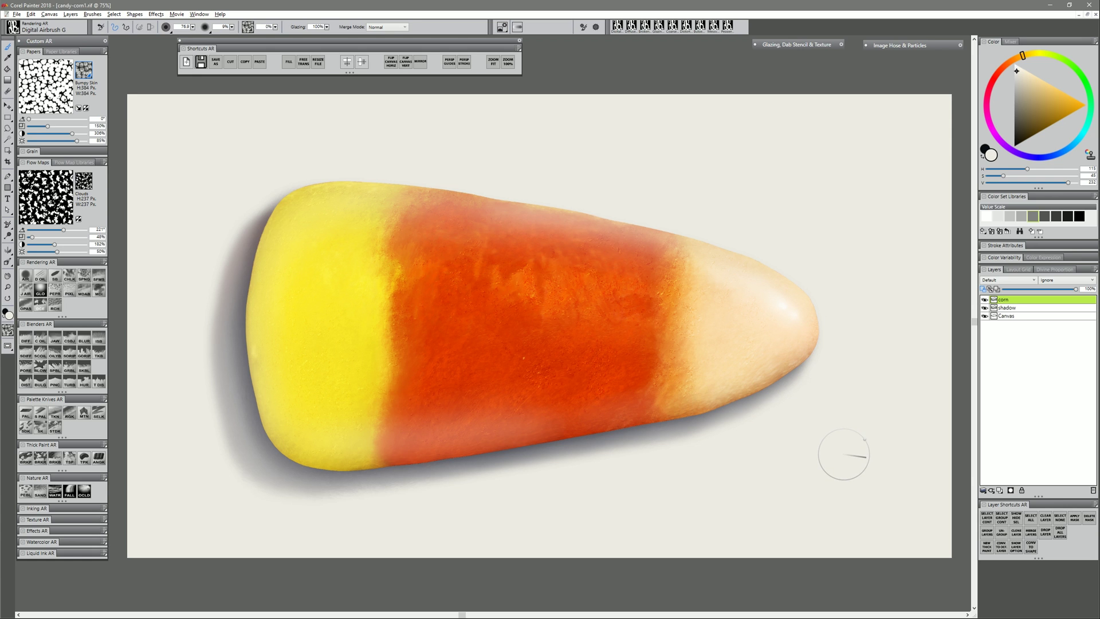
# - Compare the candy with and without the airbrushed highlights by stepping back and forth through the recent strokes
pyautogui.press('n')
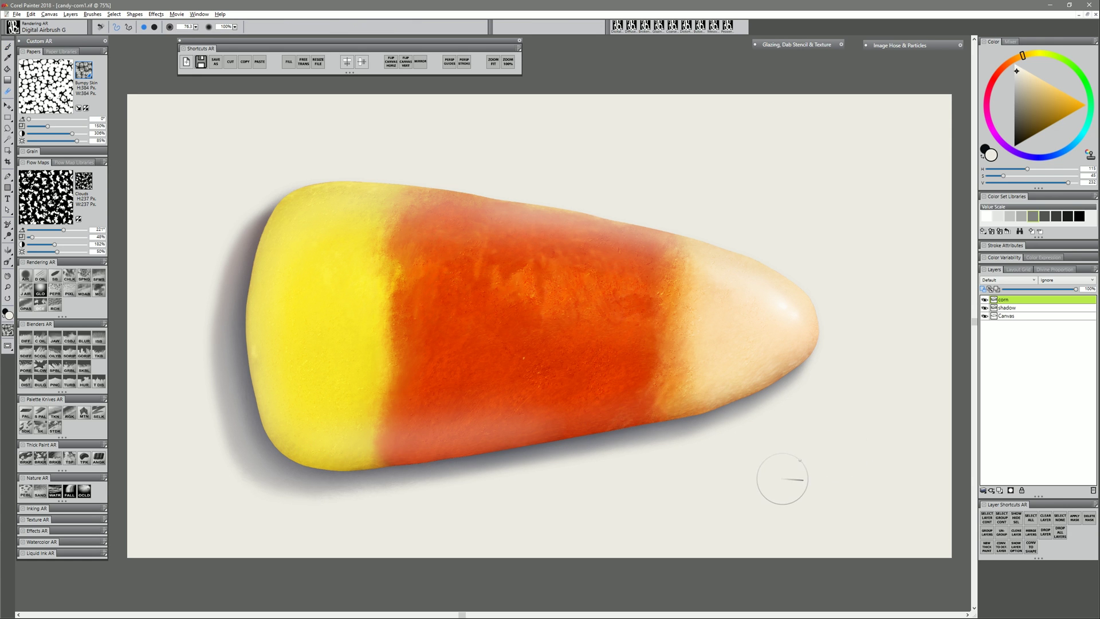
pyautogui.hotkey('ctrl', 'z')
pyautogui.hotkey('ctrl', 'z')
pyautogui.hotkey('ctrl', 'z')
pyautogui.hotkey('ctrl', 'z')
pyautogui.hotkey('ctrl', 'z')
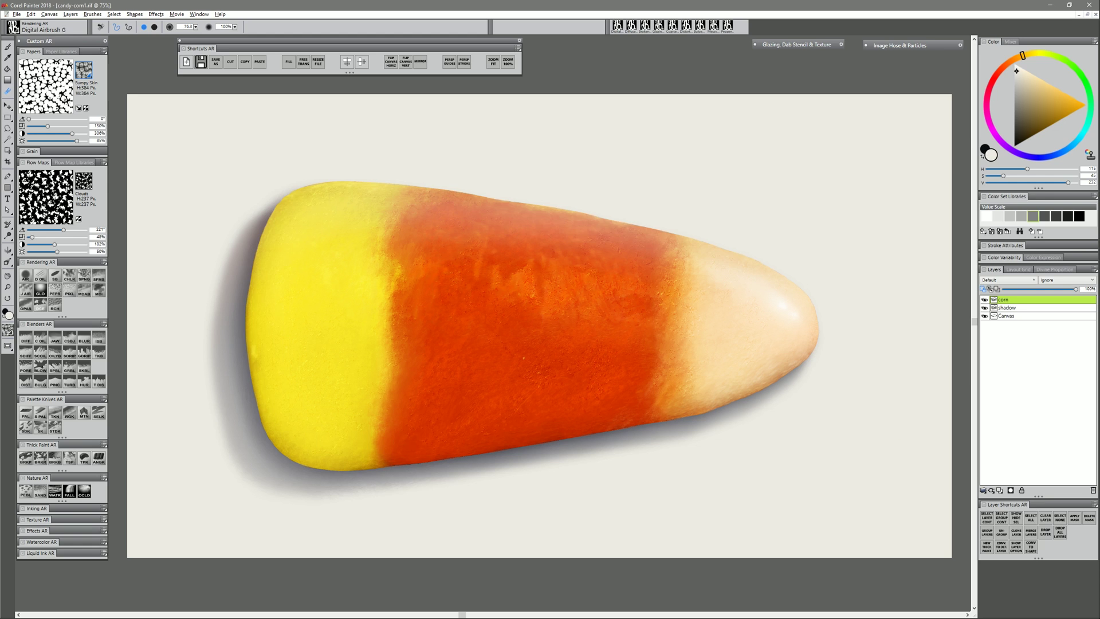
pyautogui.hotkey('ctrl', 'y')
pyautogui.hotkey('ctrl', 'y')
pyautogui.hotkey('ctrl', 'y')
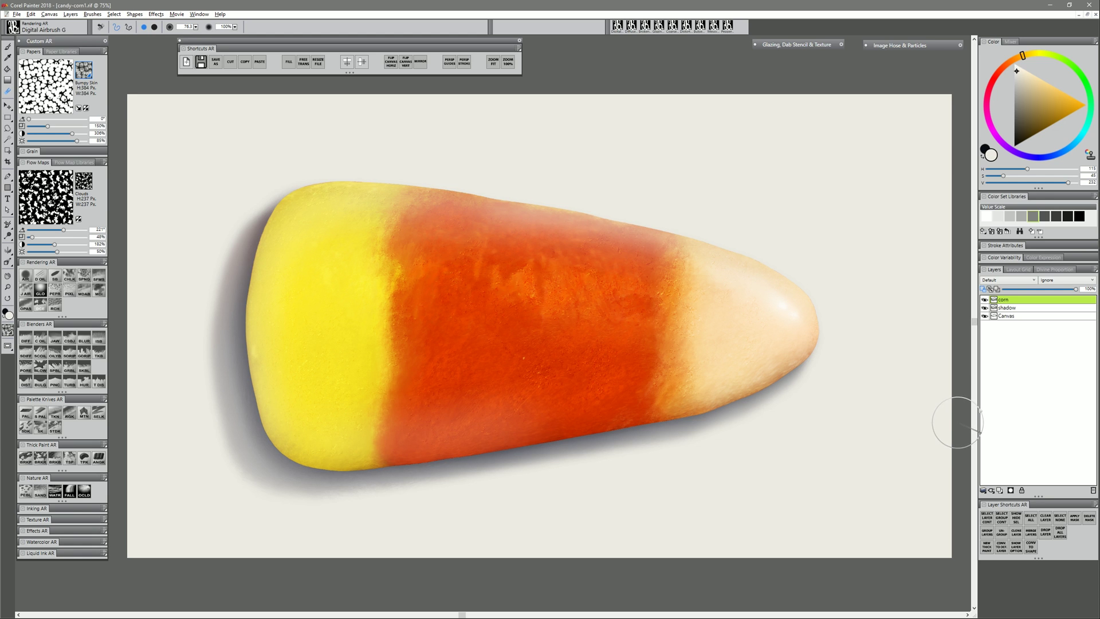
# - Add a new layer, load the corn layer's content as a selection, and set the new layer to Multiply
pyautogui.click(1000, 490)
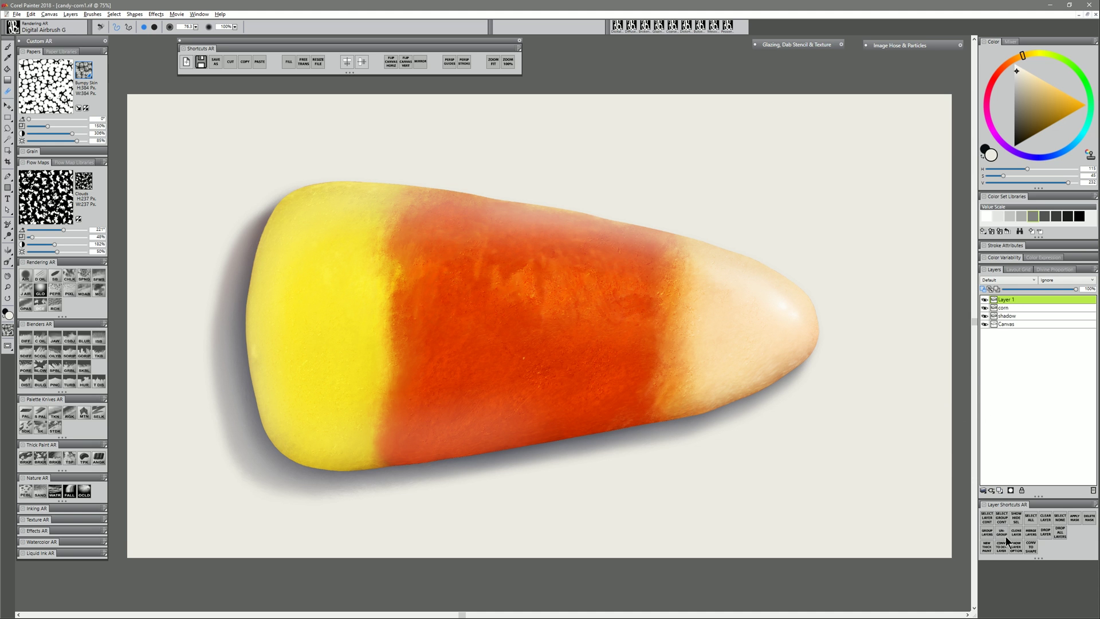
pyautogui.rightClick(1007, 309)
pyautogui.click(972, 367)
pyautogui.click(1008, 280)
pyautogui.click(1003, 317)
pyautogui.hotkey('ctrl', 'z')
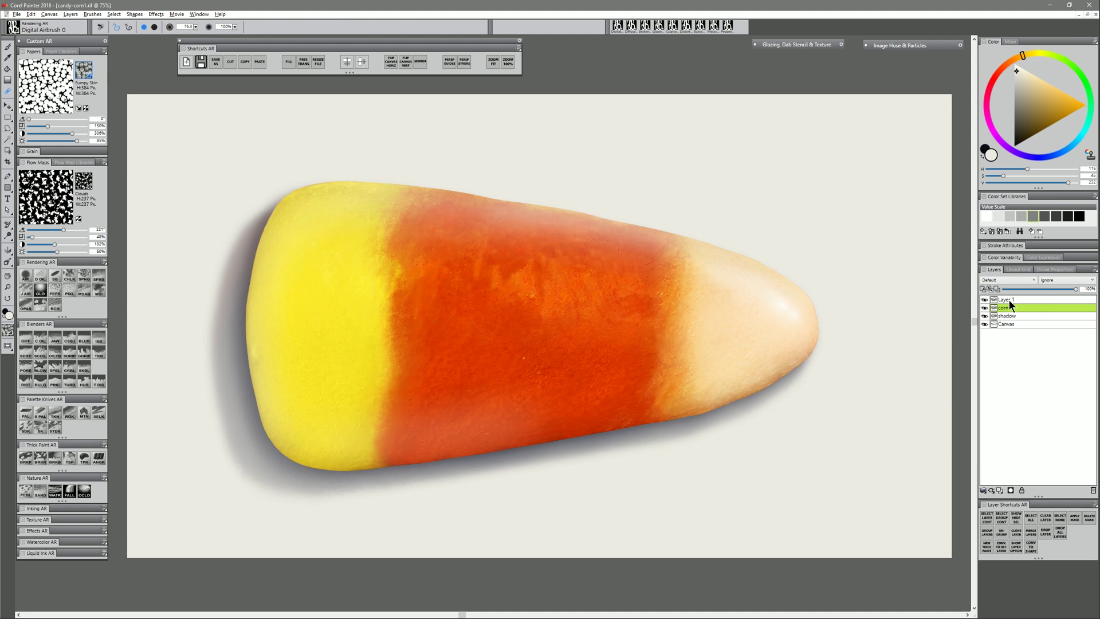
pyautogui.click(1009, 300)
pyautogui.click(1007, 280)
pyautogui.click(1002, 362)
# - Airbrush dark golden shading along the candy's base and lower edge, and reduce the shading layer's opacity to about 80%
pyautogui.press('b')
pyautogui.moveTo(1070, 100); pyautogui.dragTo(1056, 114)
pyautogui.moveTo(366, 377); pyautogui.dragTo(379, 377)
pyautogui.moveTo(238, 338); pyautogui.dragTo(314, 497)
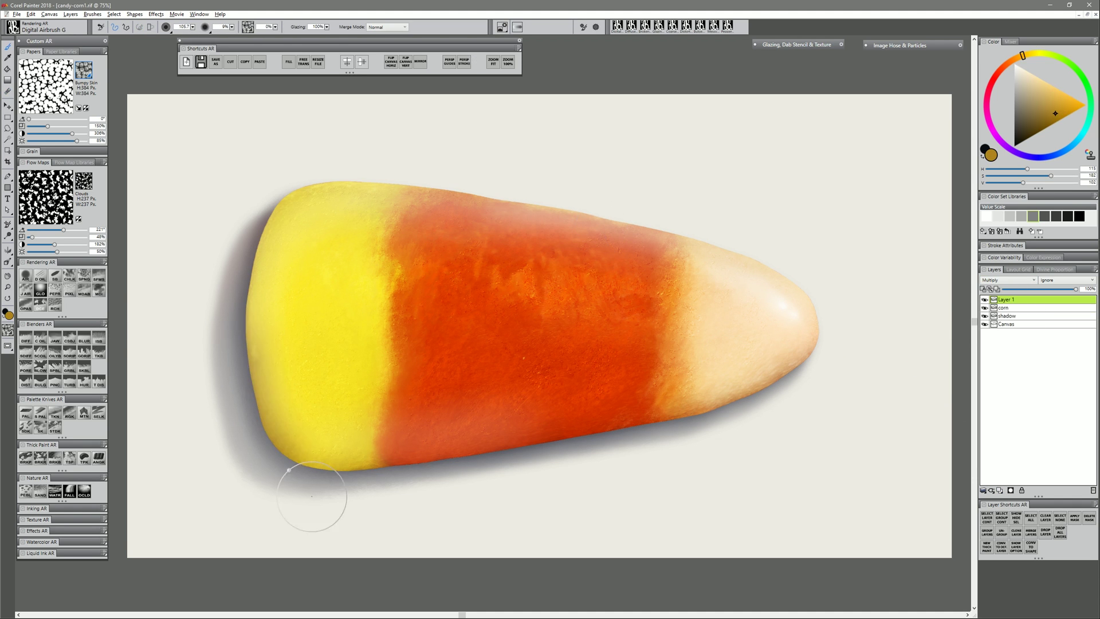
pyautogui.hotkey('ctrl', 'z')
pyautogui.moveTo(248, 366)
pyautogui.mouseDown()
pyautogui.moveTo(478, 480)
pyautogui.moveTo(367, 494)
pyautogui.moveTo(749, 427)
pyautogui.mouseUp()
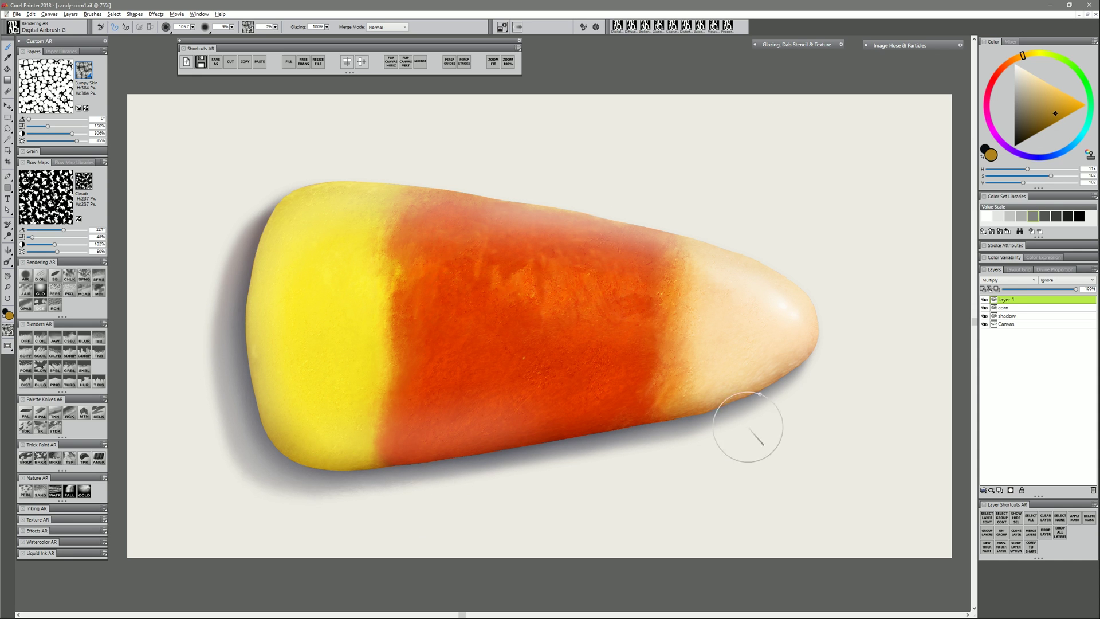
pyautogui.moveTo(263, 450); pyautogui.dragTo(252, 330)
pyautogui.moveTo(325, 299); pyautogui.dragTo(319, 299)
pyautogui.moveTo(247, 329); pyautogui.dragTo(258, 255)
pyautogui.hotkey('ctrl', 'z')
pyautogui.moveTo(1076, 289); pyautogui.dragTo(1060, 290)
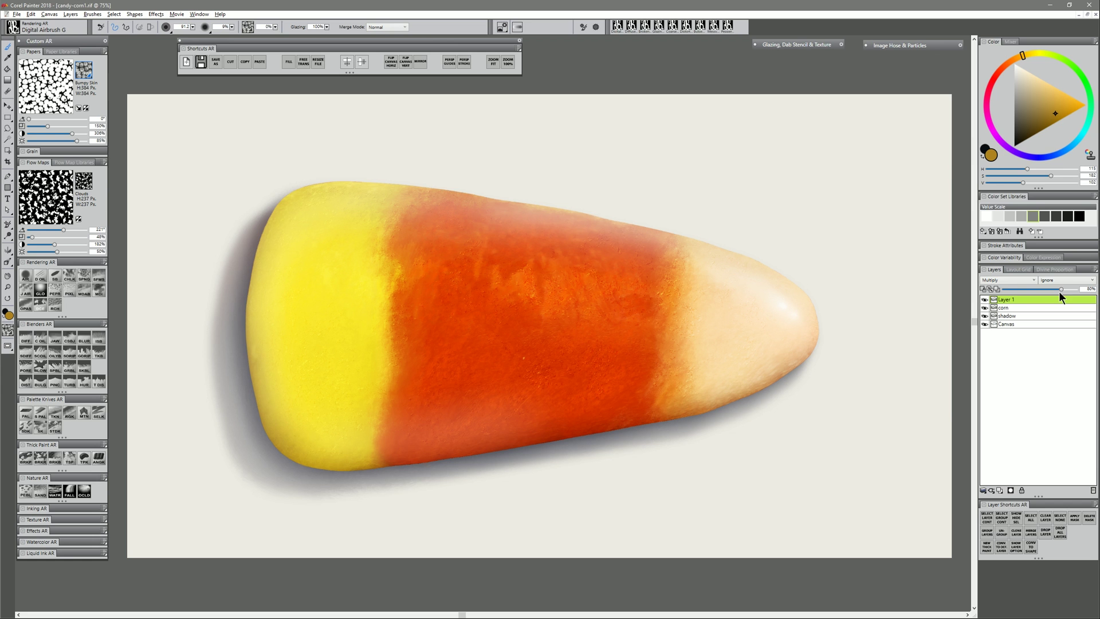
# - Airbrush a brighter golden orange over the lower part of the yellow band and into the orange band
pyautogui.click(1068, 105)
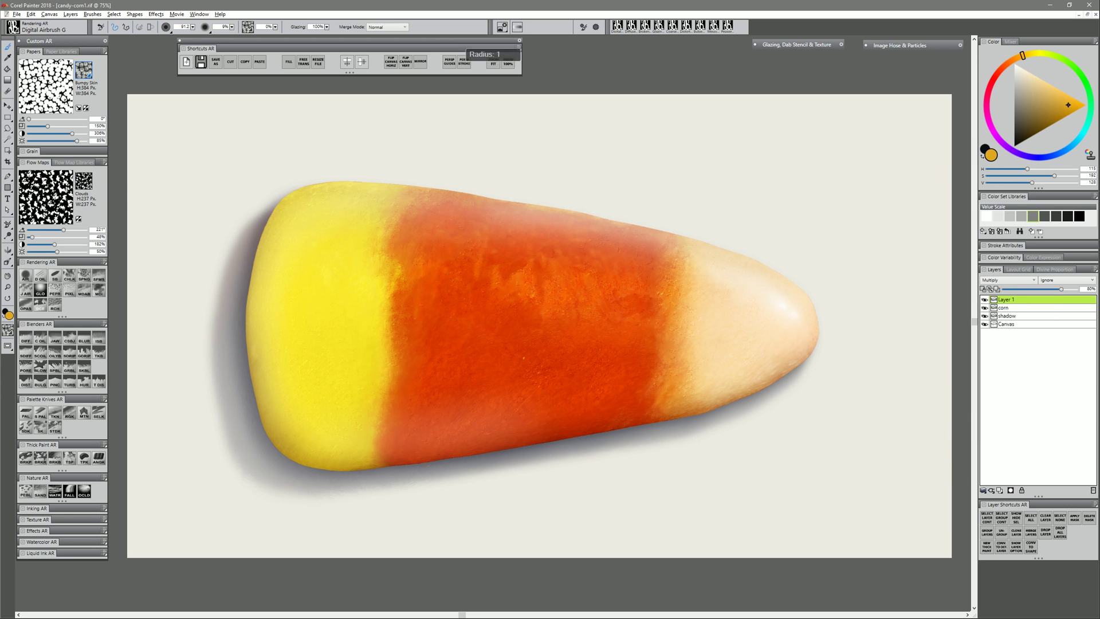
pyautogui.moveTo(401, 395); pyautogui.dragTo(437, 395)
pyautogui.moveTo(293, 436); pyautogui.dragTo(453, 395)
pyautogui.moveTo(281, 418); pyautogui.dragTo(434, 389)
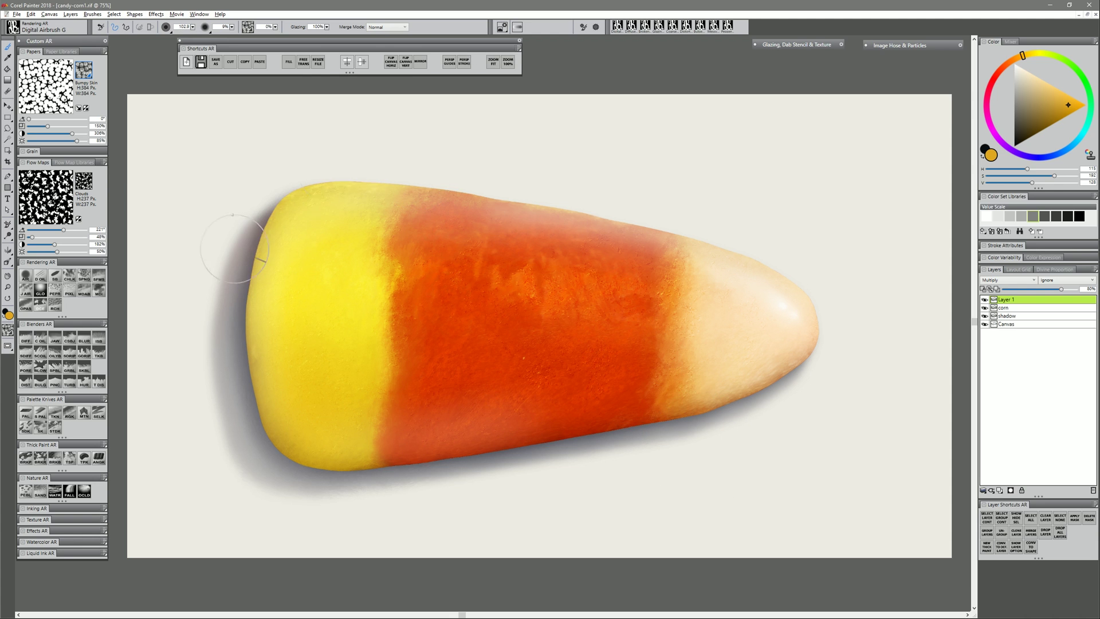
pyautogui.press('[')
pyautogui.press('[')
pyautogui.press('[')
pyautogui.press('[')
# - Deselect and merge the shading layer into the corn layer
pyautogui.hotkey('ctrl', 'd')
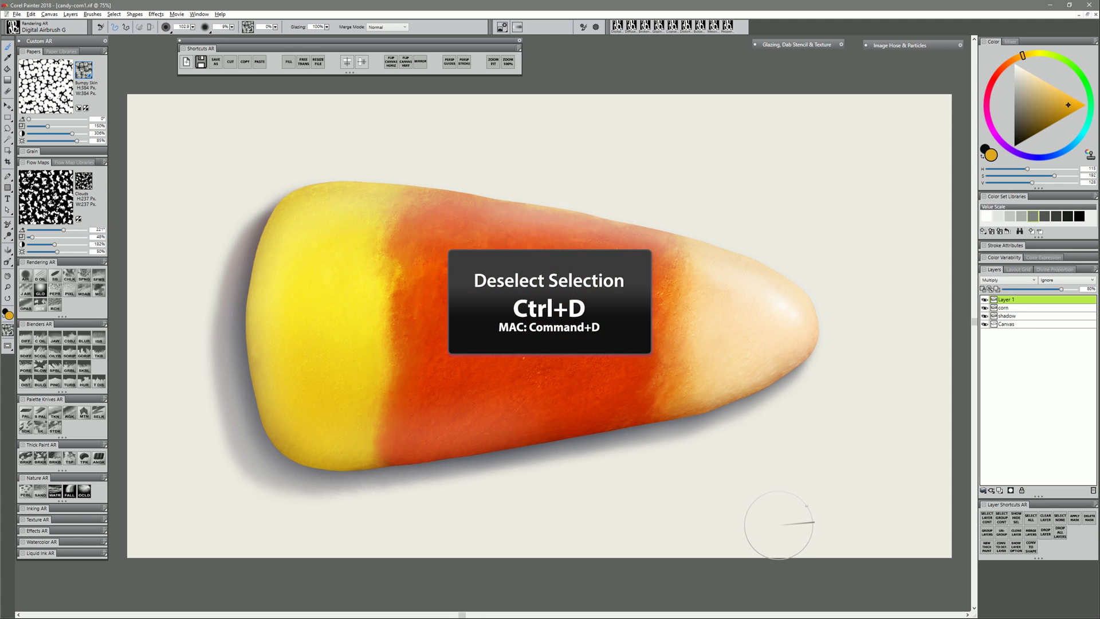
pyautogui.keyDown('shift'); pyautogui.click(1016, 306); pyautogui.keyUp('shift')
pyautogui.hotkey('ctrl', 'e')
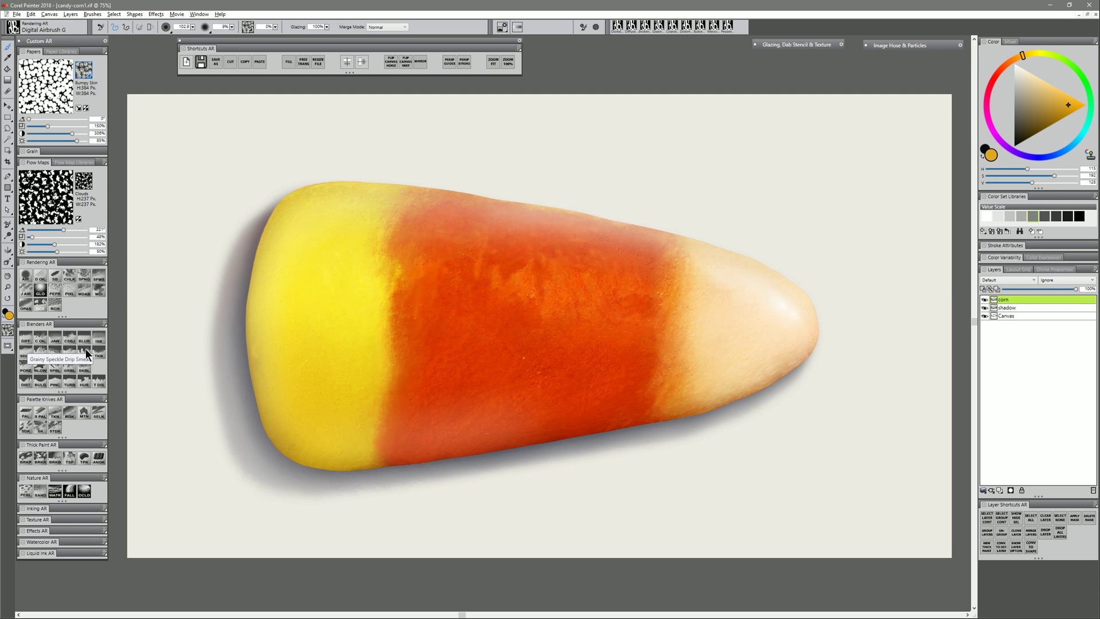
# - Soften the candy's outline with Blur AR, and push out its upper edge and orange center with Bulge AR, transparency locked
pyautogui.click(84, 342)
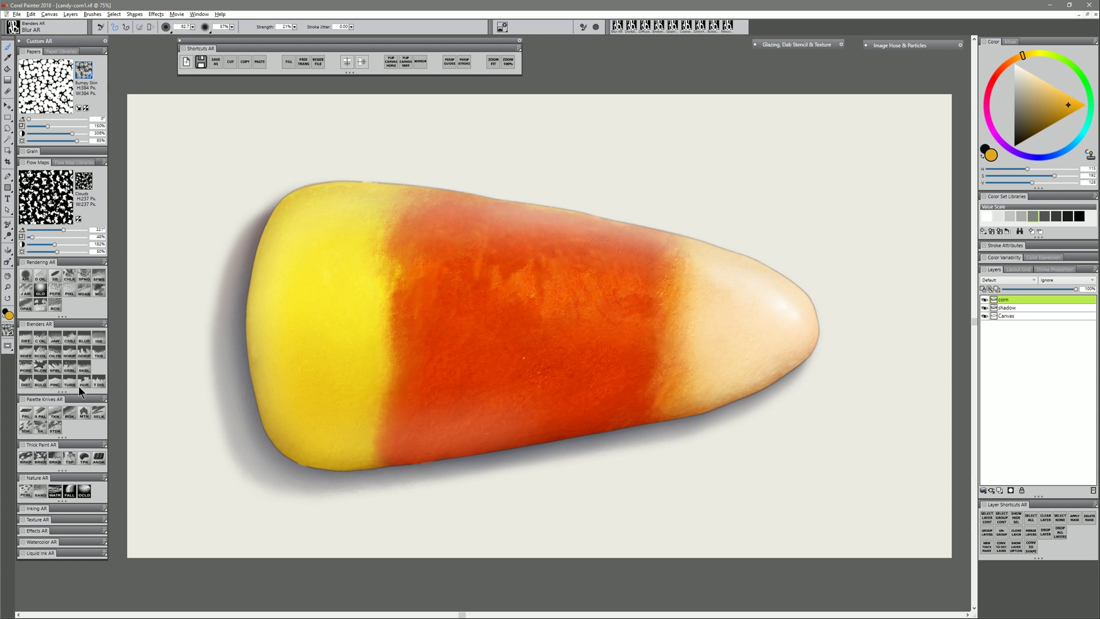
pyautogui.click(40, 382)
pyautogui.click(984, 290)
pyautogui.moveTo(298, 209)
pyautogui.mouseDown()
pyautogui.moveTo(592, 218)
pyautogui.moveTo(701, 246)
pyautogui.mouseUp()
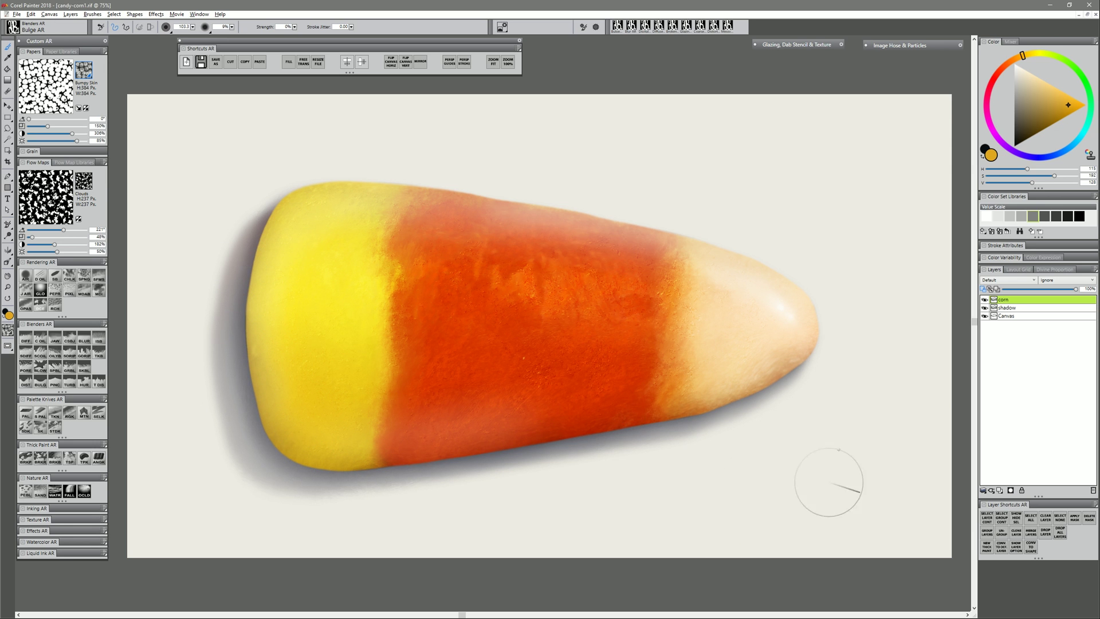
pyautogui.press(']')
pyautogui.moveTo(619, 321); pyautogui.dragTo(422, 312)
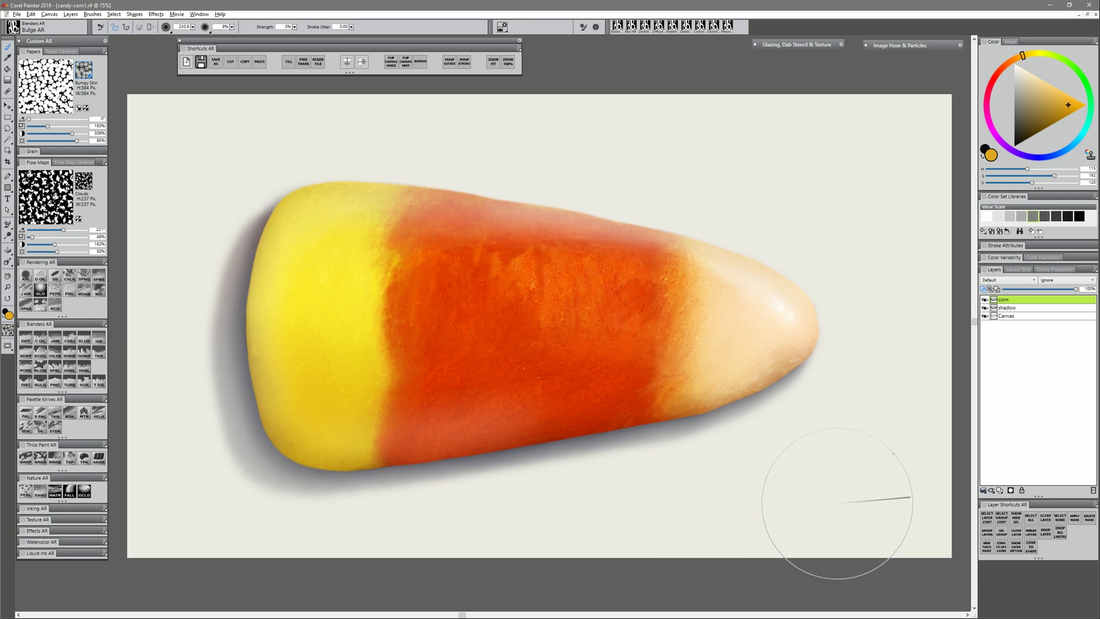
# - Save a PSD copy of the painting, switch to Photoshop, and flatten the image
pyautogui.hotkey('ctrl', 'shift', 's')
pyautogui.click(235, 295)
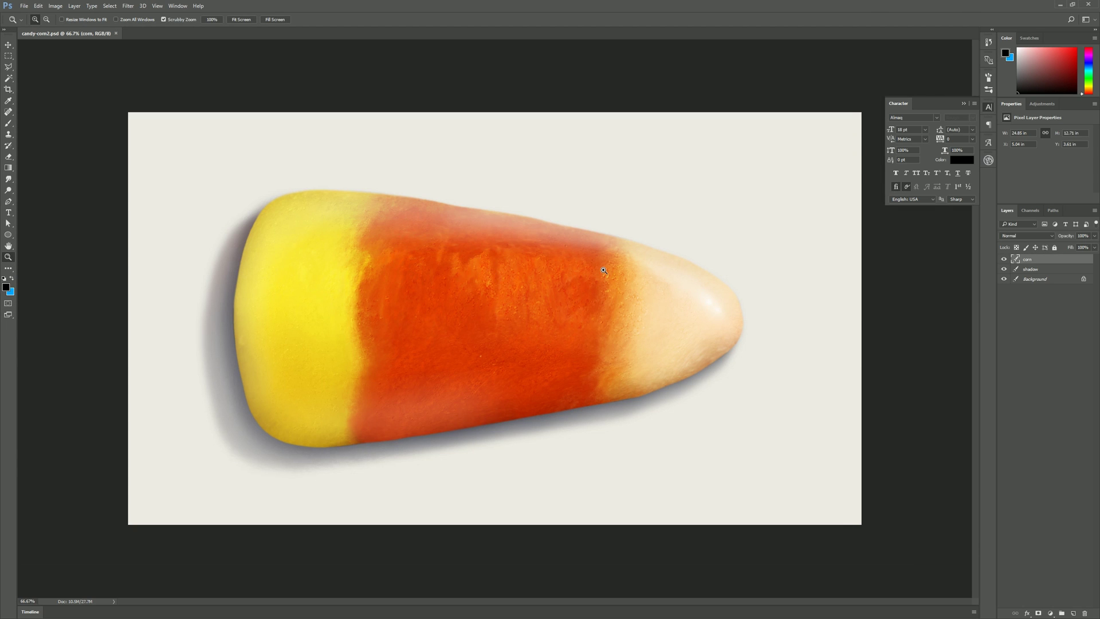
pyautogui.click(989, 107)
pyautogui.click(73, 6)
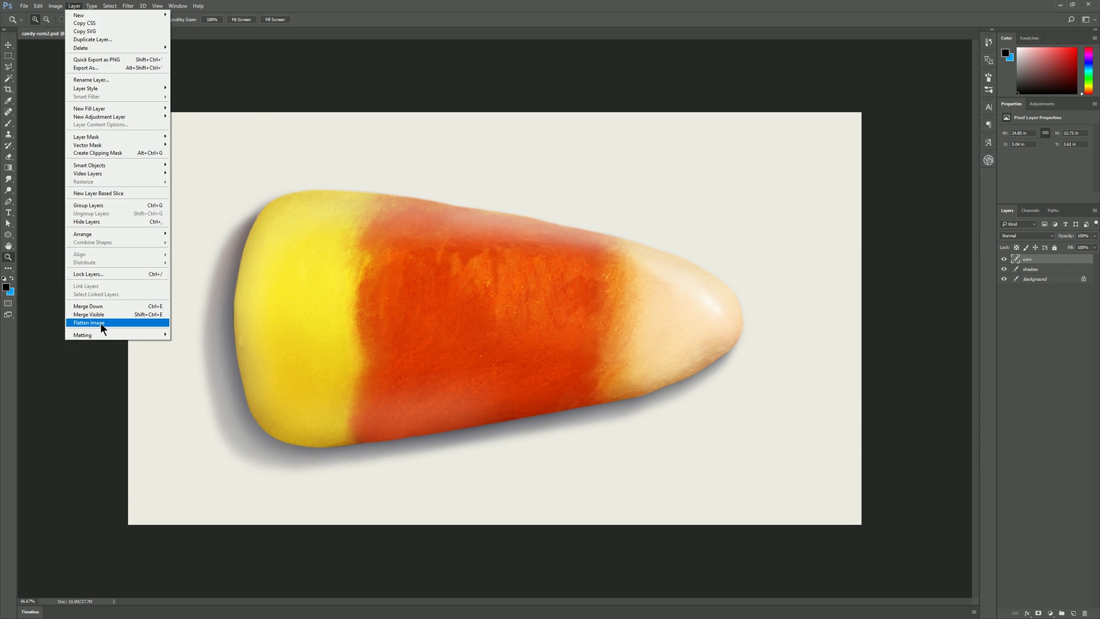
pyautogui.click(101, 322)
# - Apply a Tilt-Shift blur of 15 px, keeping the horizontal focus band across the candy's middle
pyautogui.click(128, 5)
pyautogui.click(101, 127)
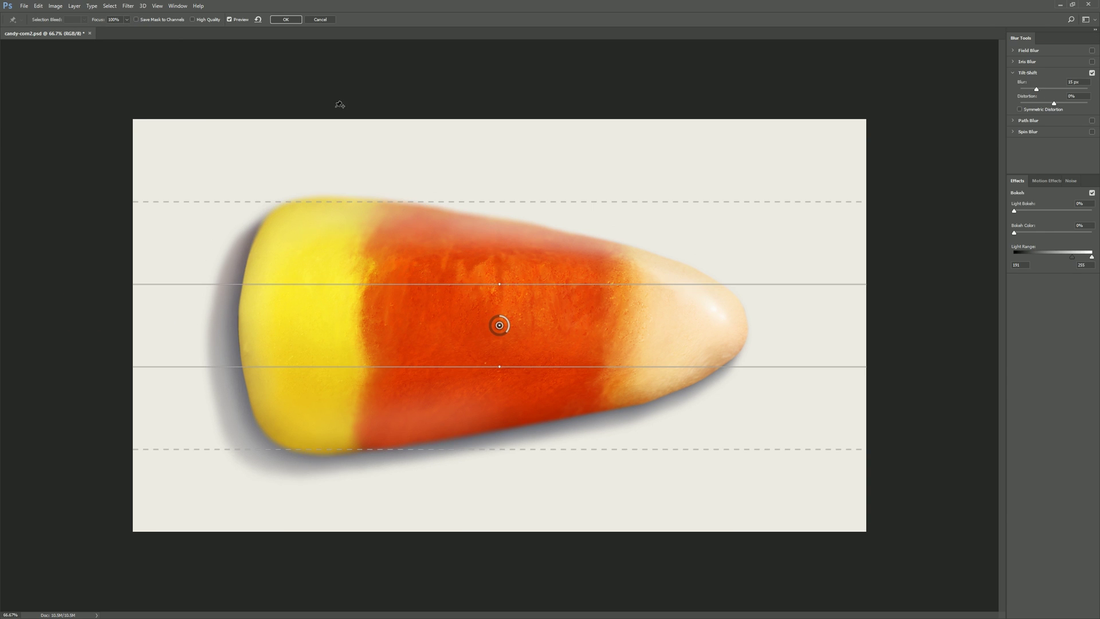
pyautogui.click(295, 19)
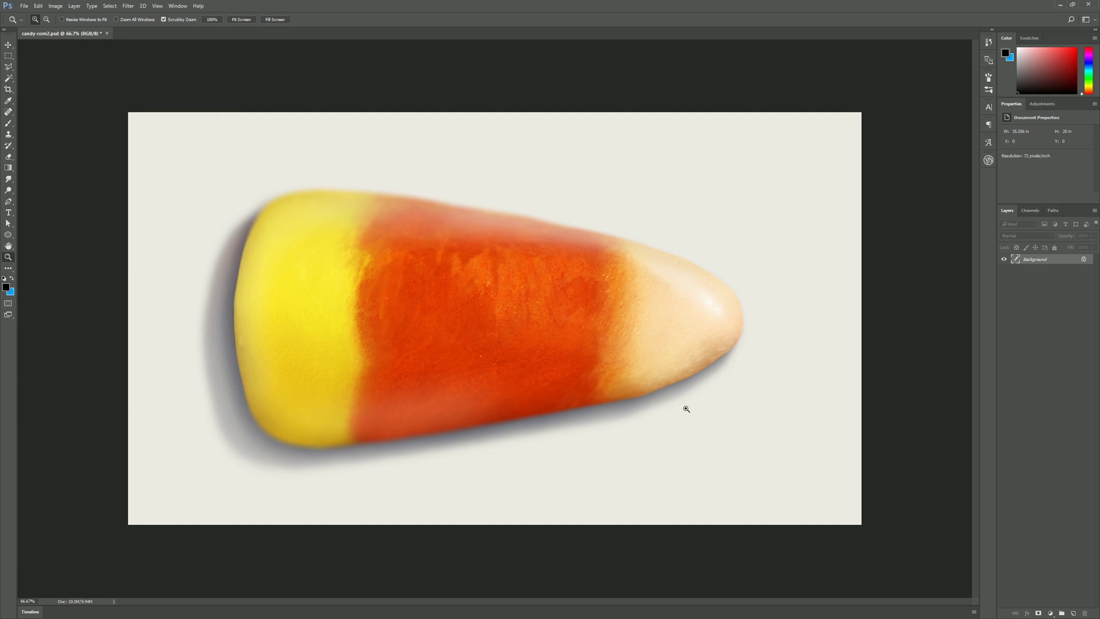
# - Create a layer named "vignette", set it to Multiply, and fill it with black
pyautogui.click(1074, 613)
pyautogui.doubleClick(1032, 260)
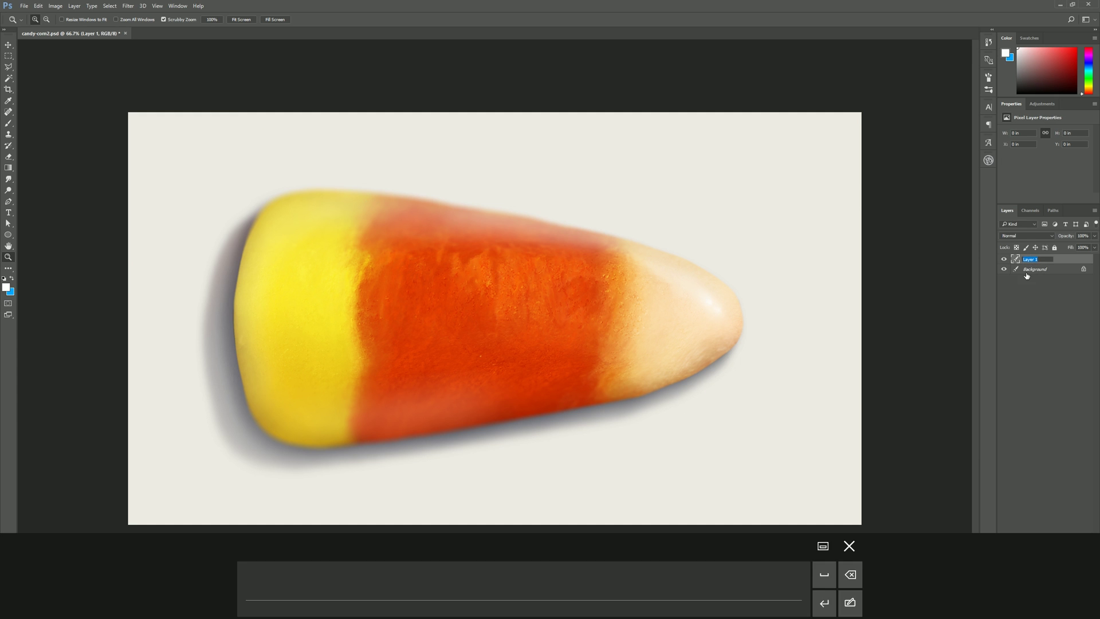
pyautogui.write('vignette')
pyautogui.press('Return')
pyautogui.click(1026, 235)
pyautogui.click(1019, 263)
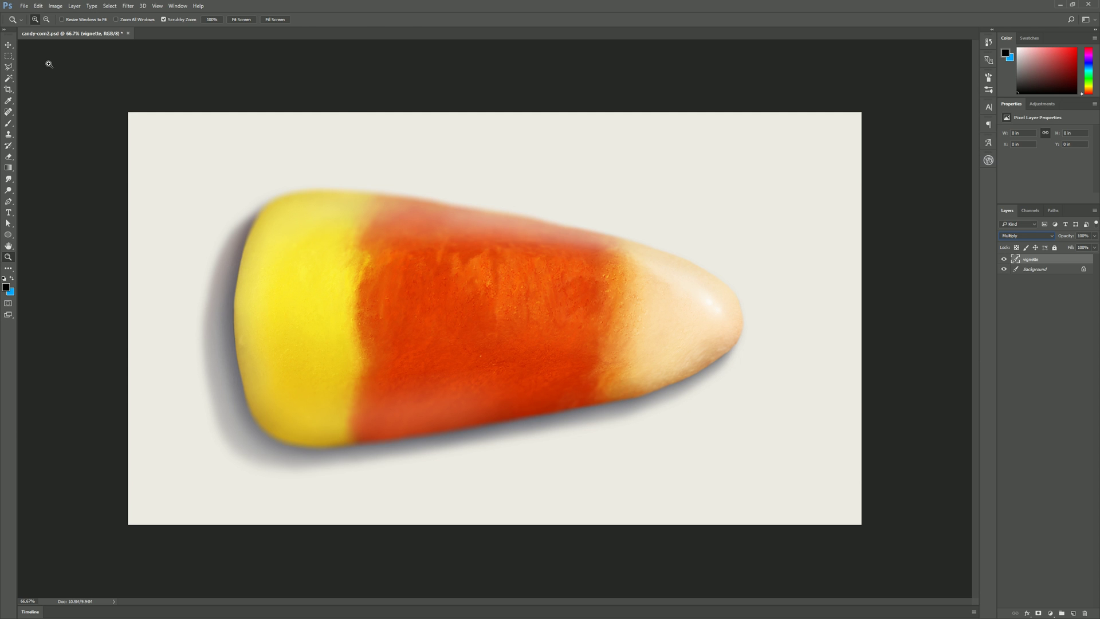
pyautogui.hotkey('shift', 'BackSpace')
pyautogui.click(334, 92)
# - Mask the vignette layer with a large black-to-transparent radial gradient from the canvas's upper right to its lower left, and set layer opacity to 20%
pyautogui.press('g')
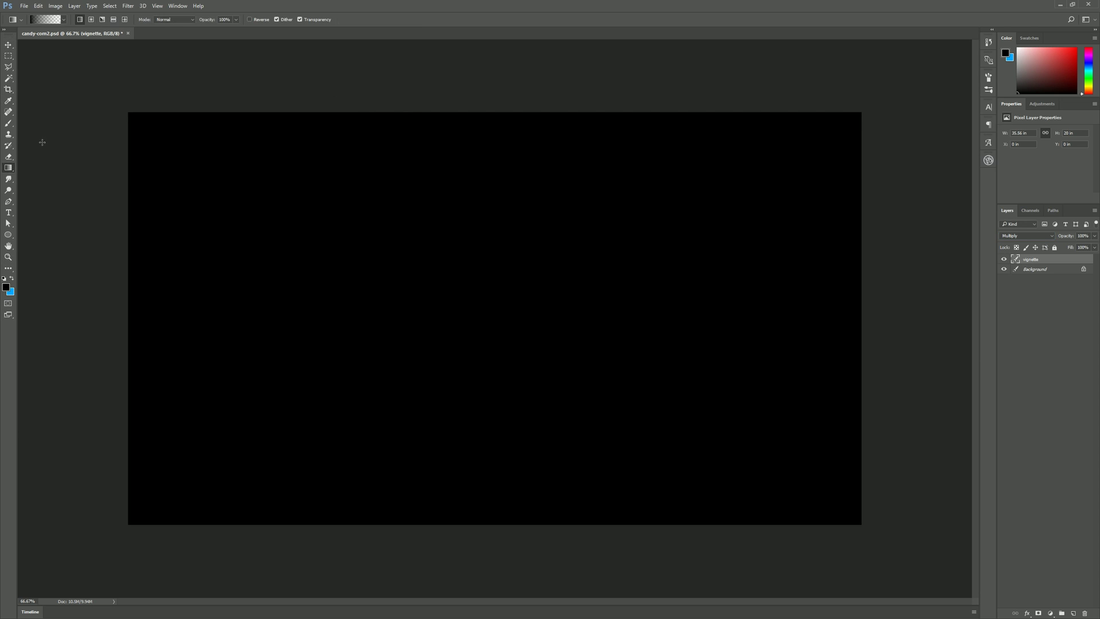
pyautogui.click(91, 20)
pyautogui.click(1038, 613)
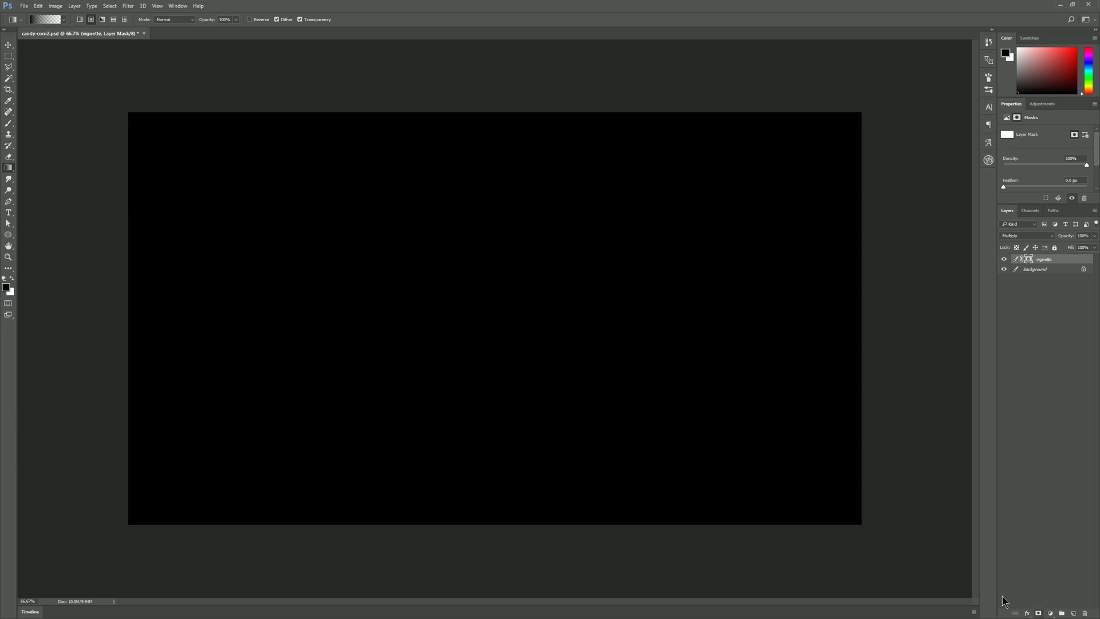
pyautogui.moveTo(850, 118); pyautogui.dragTo(133, 463)
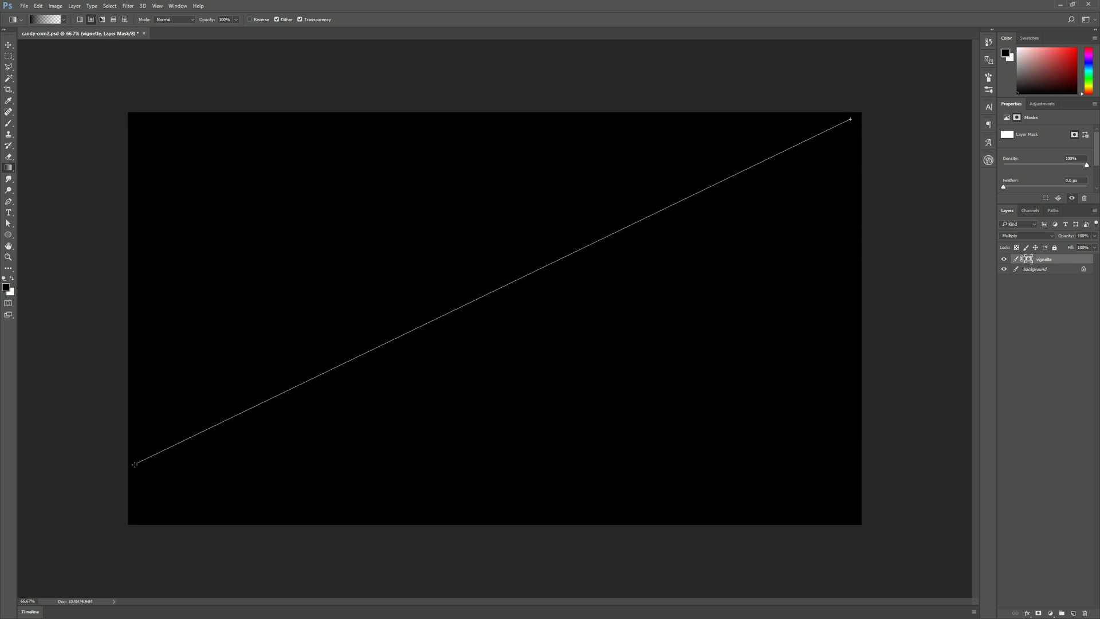
pyautogui.moveTo(807, 217); pyautogui.dragTo(246, 461)
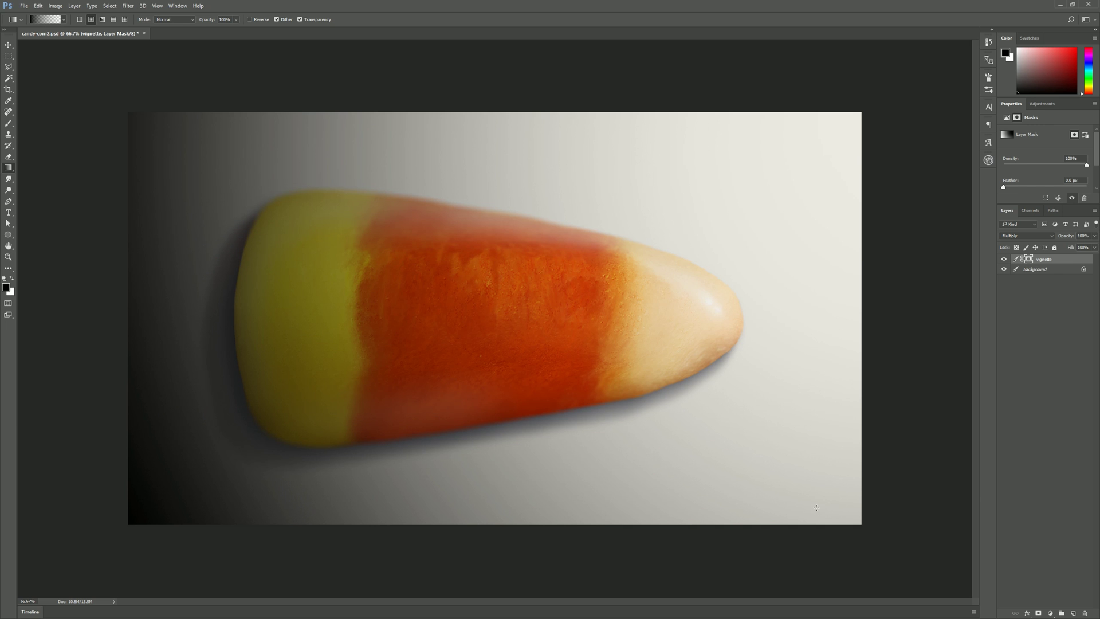
pyautogui.moveTo(1094, 237); pyautogui.dragTo(1061, 247)
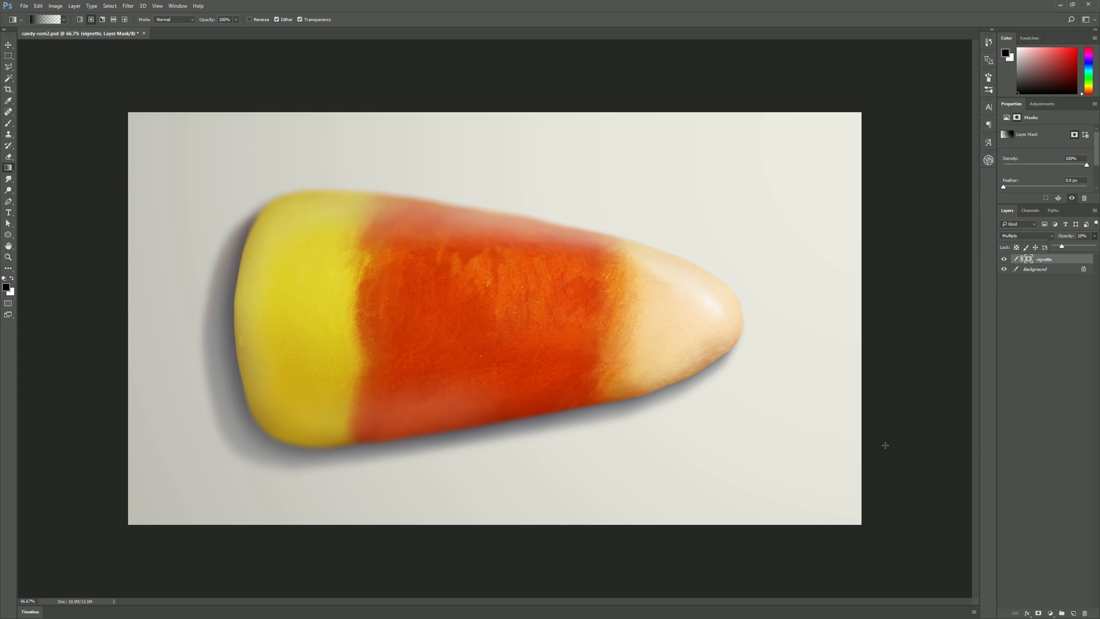
# - Add a Color Balance adjustment layer with midtones about +13, +4, +15 and shadows about -12, 0, +10
pyautogui.click(1050, 613)
pyautogui.click(1037, 515)
pyautogui.moveTo(1033, 150); pyautogui.dragTo(1040, 167)
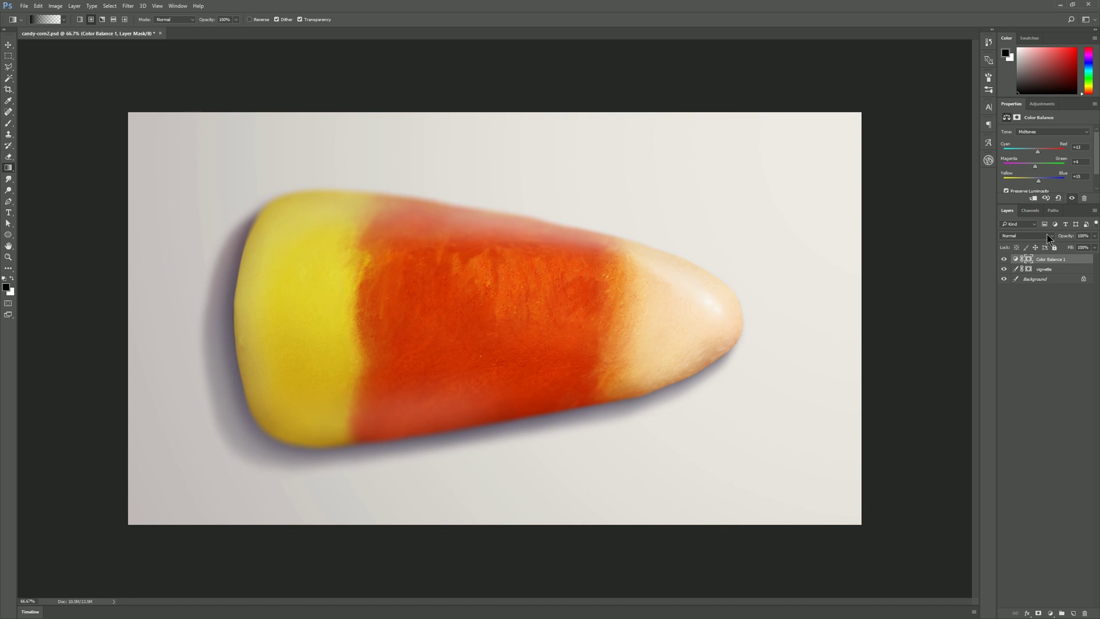
pyautogui.click(1052, 132)
pyautogui.click(1049, 139)
pyautogui.moveTo(1035, 181); pyautogui.dragTo(1029, 153)
# - Compare the painting at thumbnail size with and without the Color Balance adjustment
pyautogui.press('z')
pyautogui.keyDown('alt'); pyautogui.click(536, 388); pyautogui.keyUp('alt')
pyautogui.keyDown('alt'); pyautogui.click(535, 388); pyautogui.keyUp('alt')
pyautogui.keyDown('alt'); pyautogui.click(529, 359); pyautogui.keyUp('alt')
pyautogui.keyDown('alt'); pyautogui.click(530, 360); pyautogui.keyUp('alt')
pyautogui.keyDown('alt'); pyautogui.click(529, 360); pyautogui.keyUp('alt')
pyautogui.keyDown('alt'); pyautogui.click(530, 360); pyautogui.keyUp('alt')
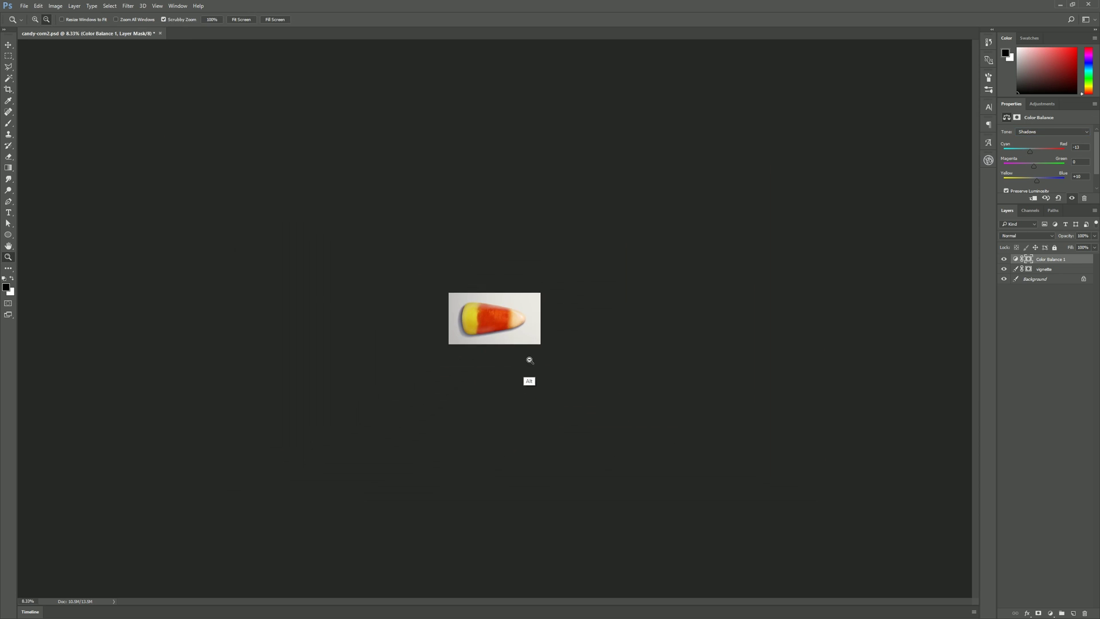
pyautogui.keyDown('alt'); pyautogui.click(530, 360); pyautogui.keyUp('alt')
pyautogui.click(1005, 259)
pyautogui.click(1005, 259)
pyautogui.click(1005, 260)
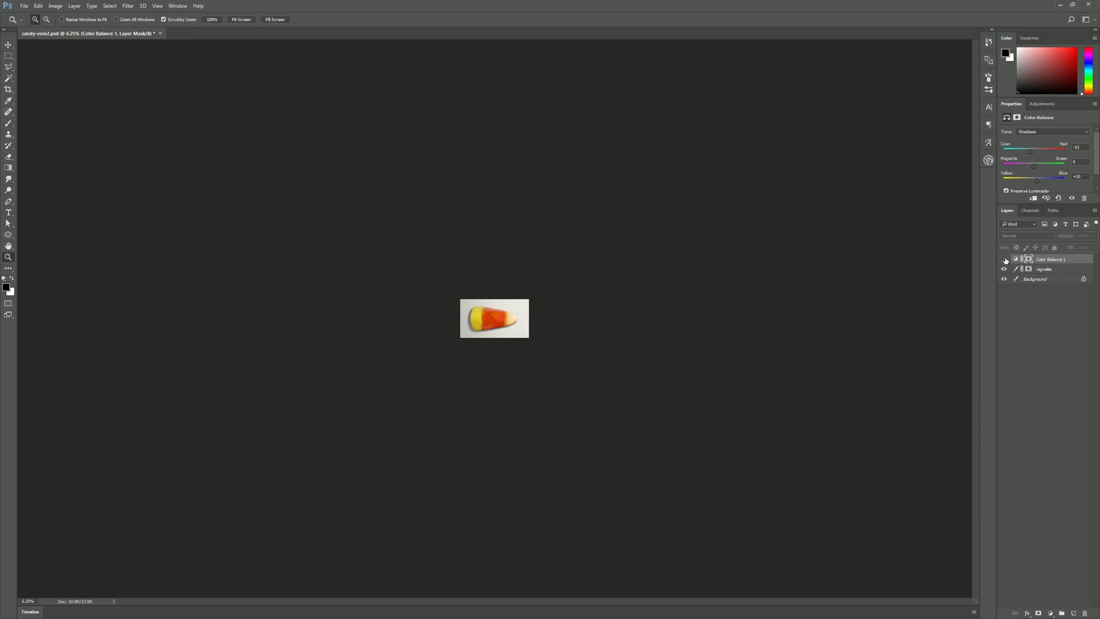
pyautogui.click(1005, 260)
# - Compare the painting with and without the vignette, and raise the vignette layer's opacity to about 24%
pyautogui.click(1004, 269)
pyautogui.click(1005, 269)
pyautogui.click(1044, 272)
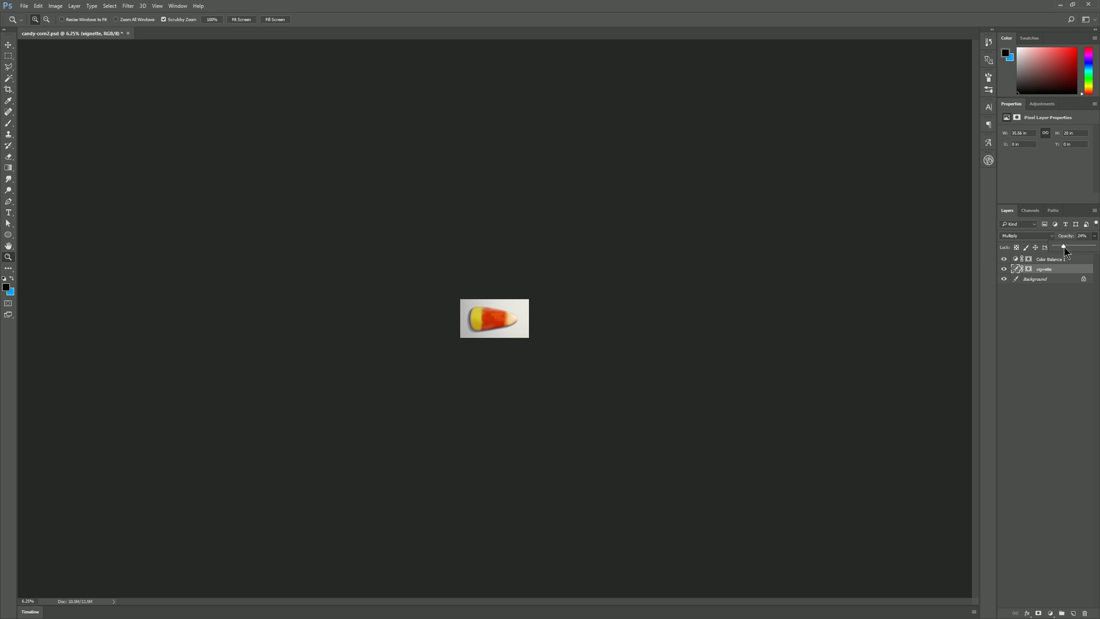